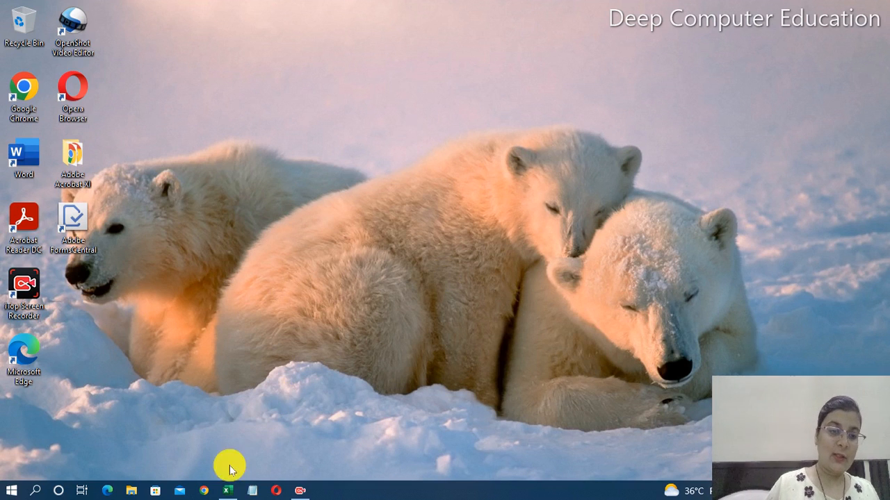
- Switch to the open Excel workbook and link cell G8 to its neighbour with the formula =F8
left_click(224, 491)
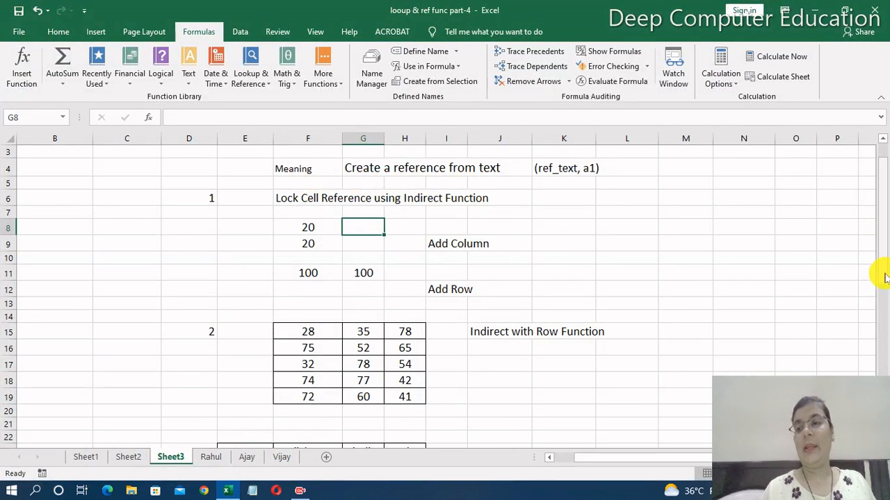
left_click_drag(882, 268, 884, 208)
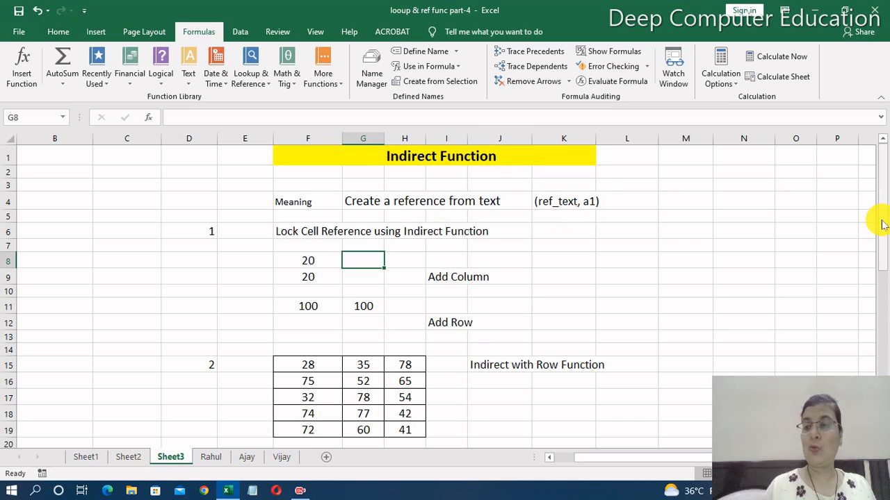
mouse_move(881, 227)
left_mouse_down()
mouse_move(880, 248)
mouse_move(880, 241)
left_mouse_up()
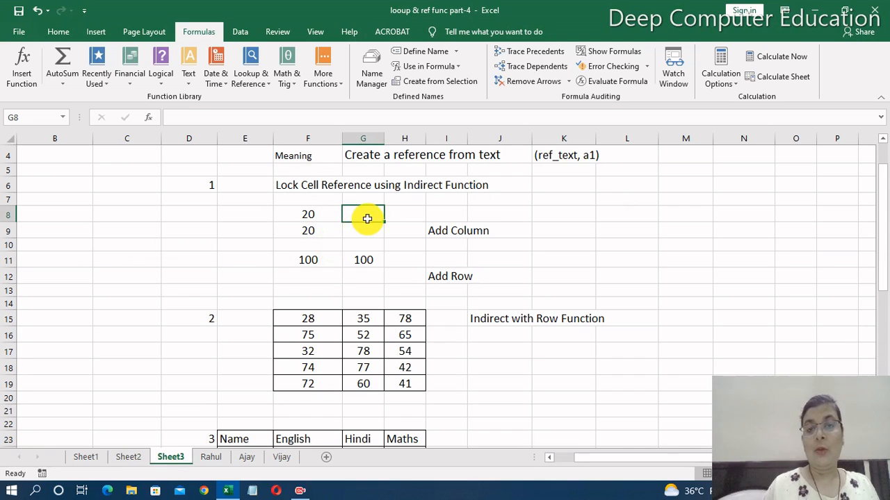
type("=")
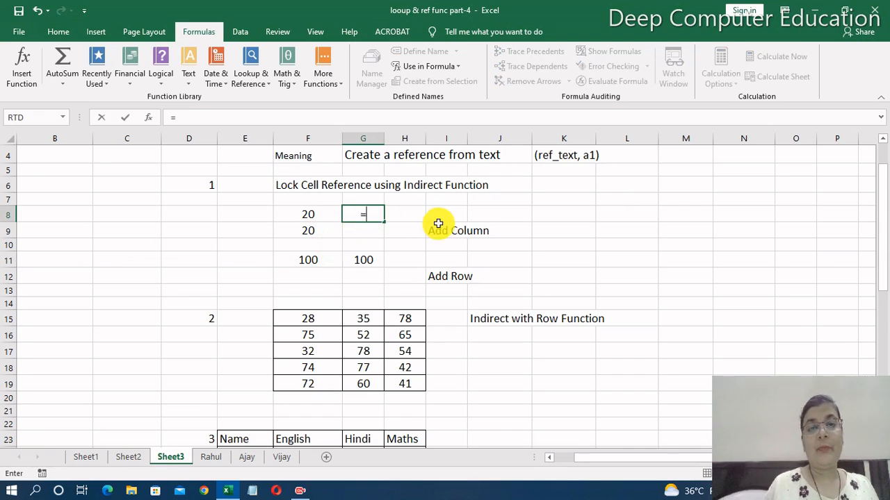
left_click(316, 214)
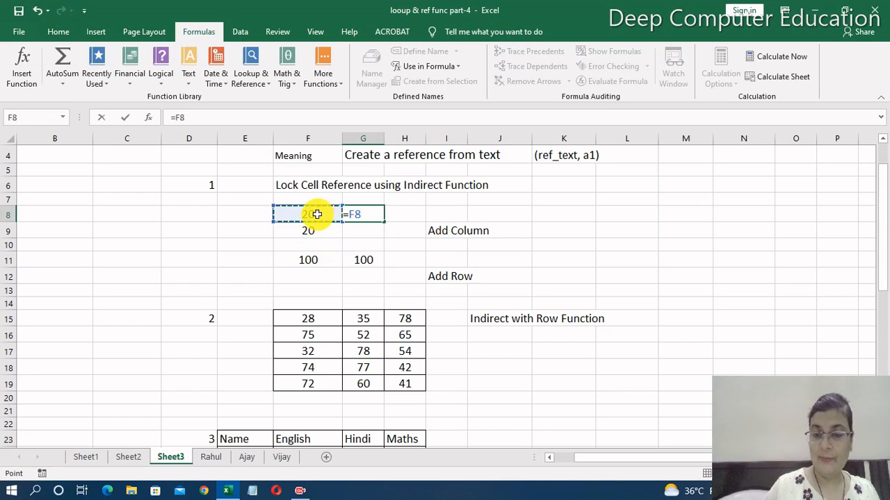
key("Return")
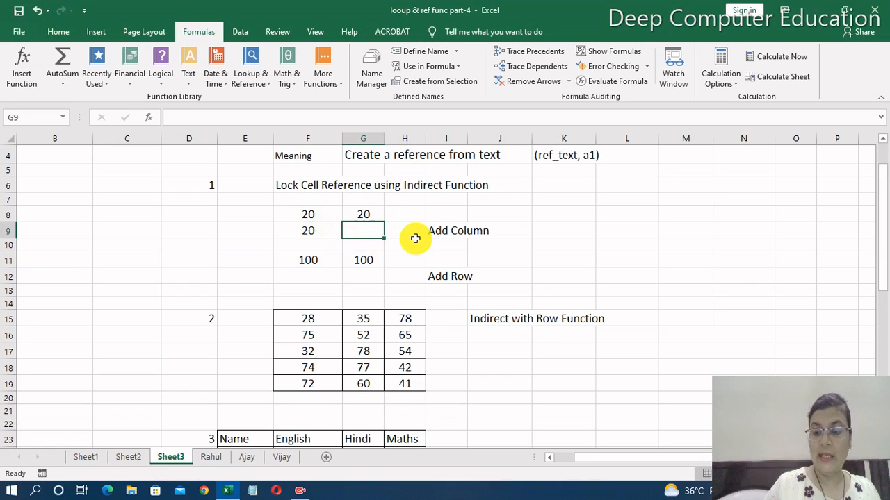
- Enter the formula =INDIRECT("f9") in cell G9 to reference F9 as fixed text
type("=ind")
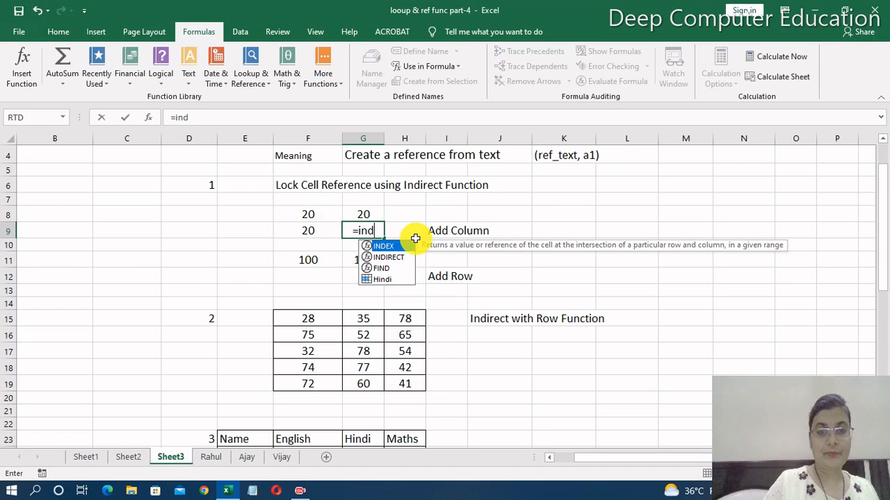
key("Down")
key("Tab")
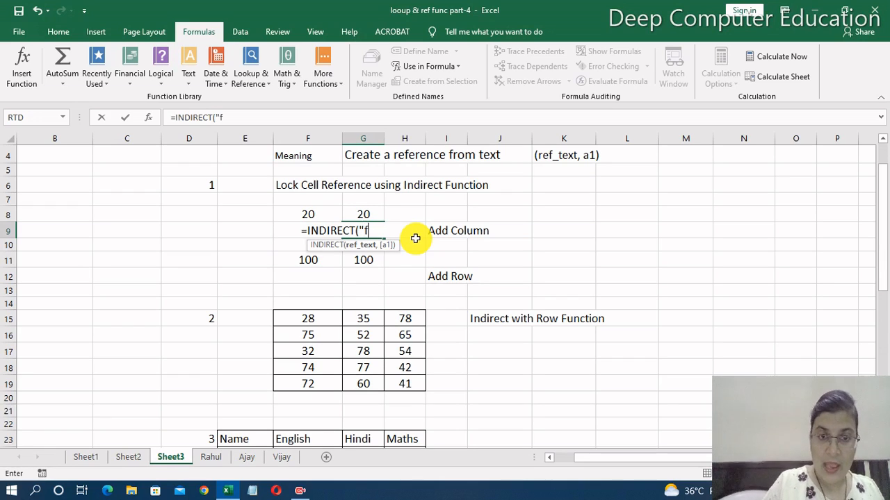
type("9")
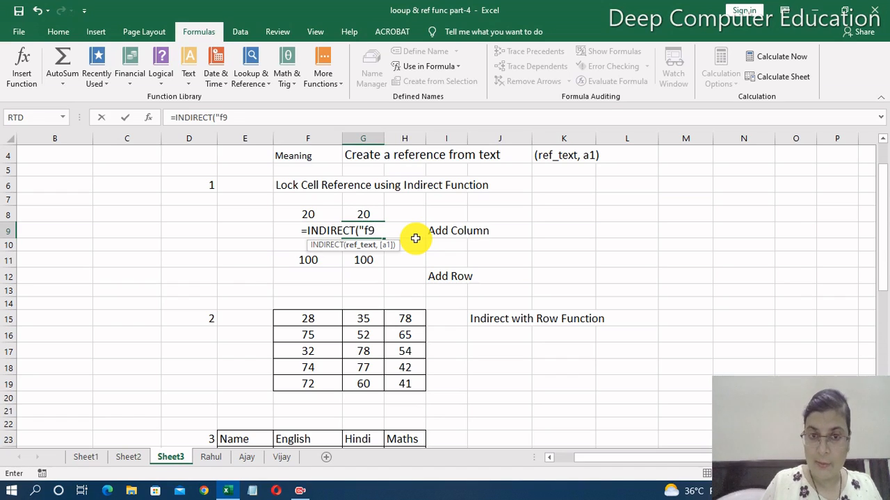
type("\")")
key("Return")
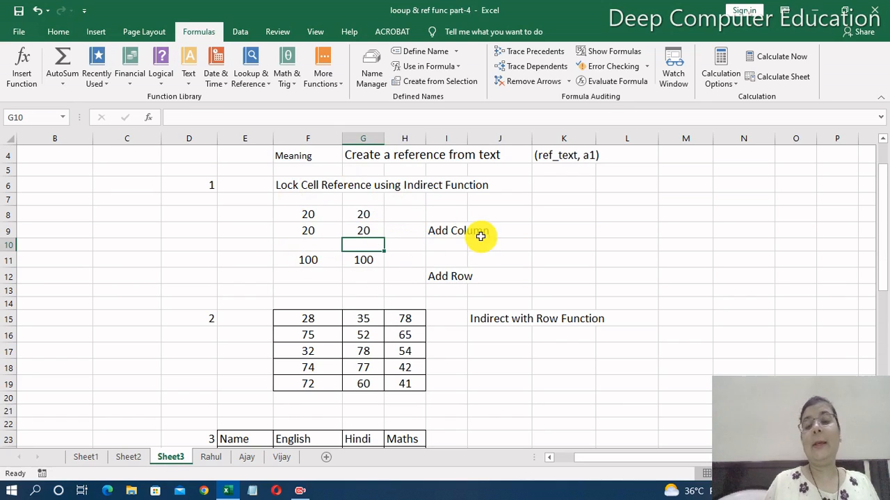
- Insert an entire column at cell E8, before the example data
left_click(258, 214)
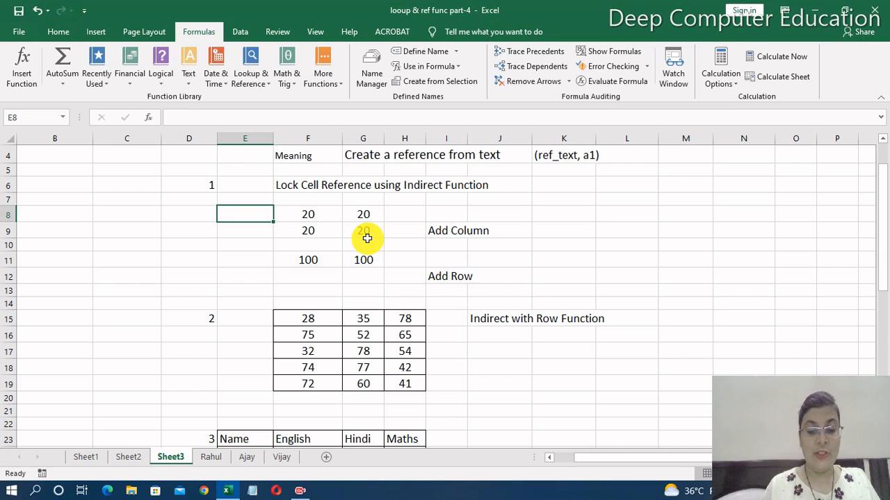
key("ctrl+shift+plus")
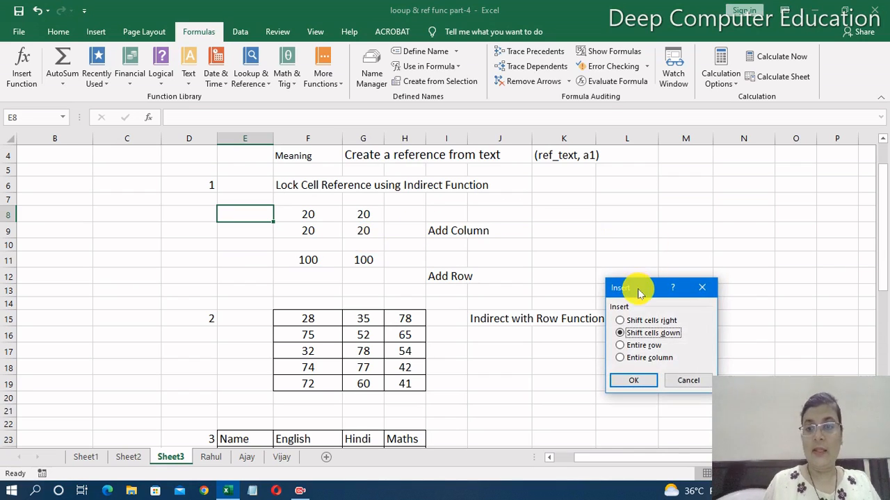
left_click_drag(639, 292, 410, 189)
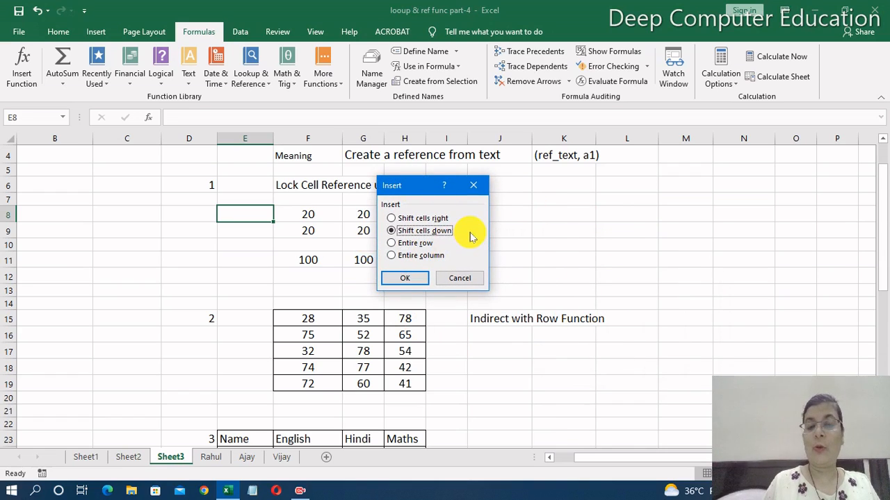
left_click(392, 255)
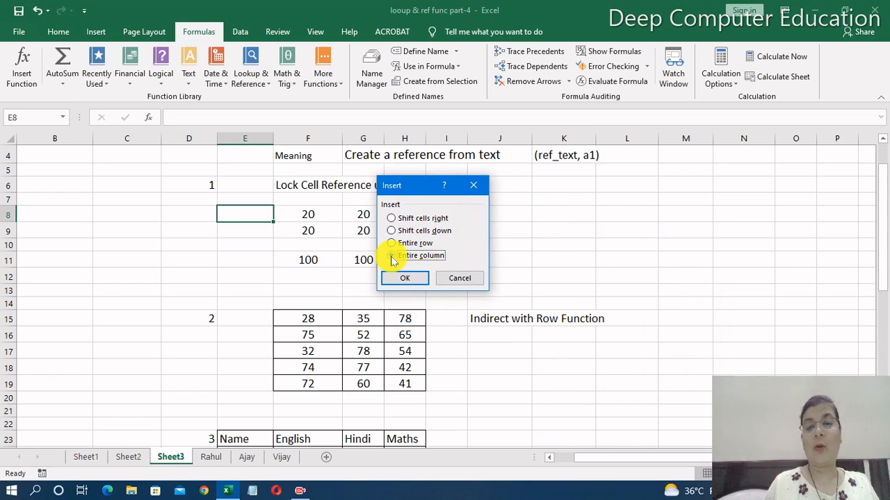
left_click(395, 277)
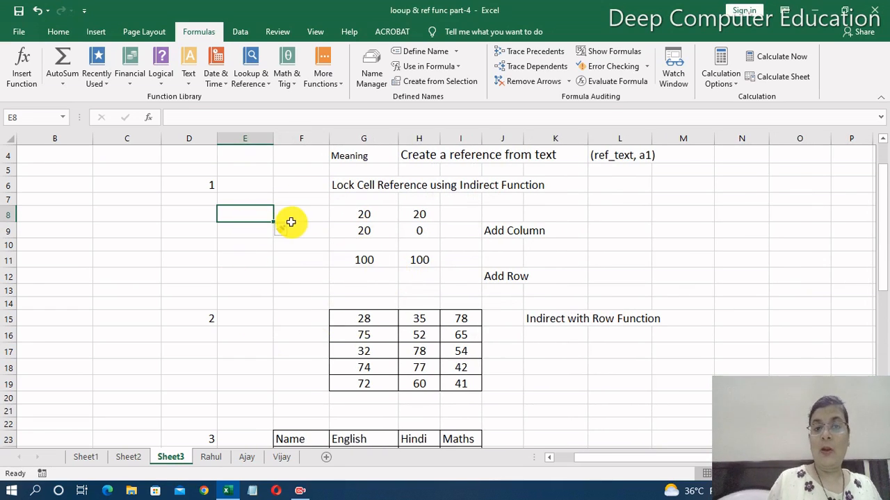
- Compare the direct reference in H8 with the INDIRECT formula in H9, checking the neighbouring cells F9 and G9
left_click(430, 213)
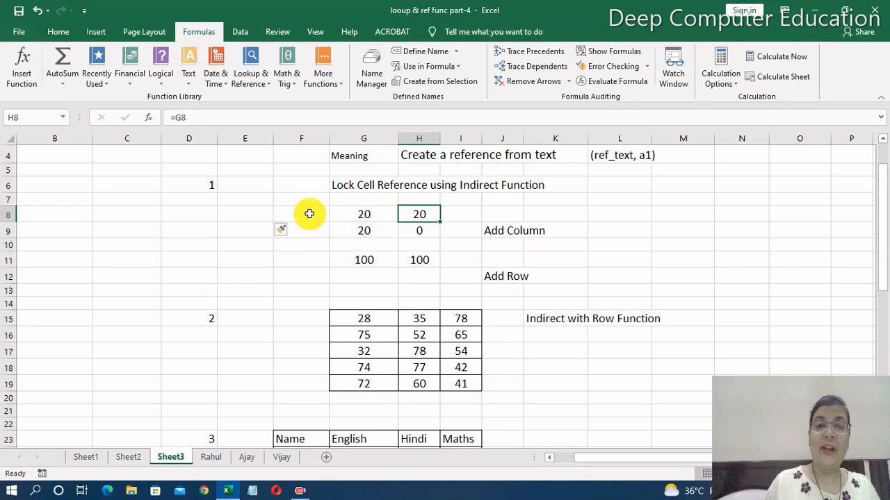
left_click(424, 231)
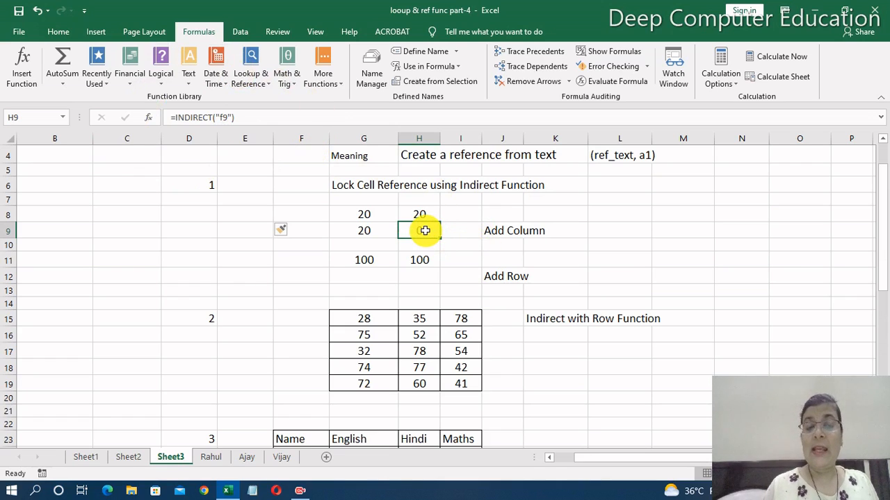
left_click(372, 232)
left_click(434, 234)
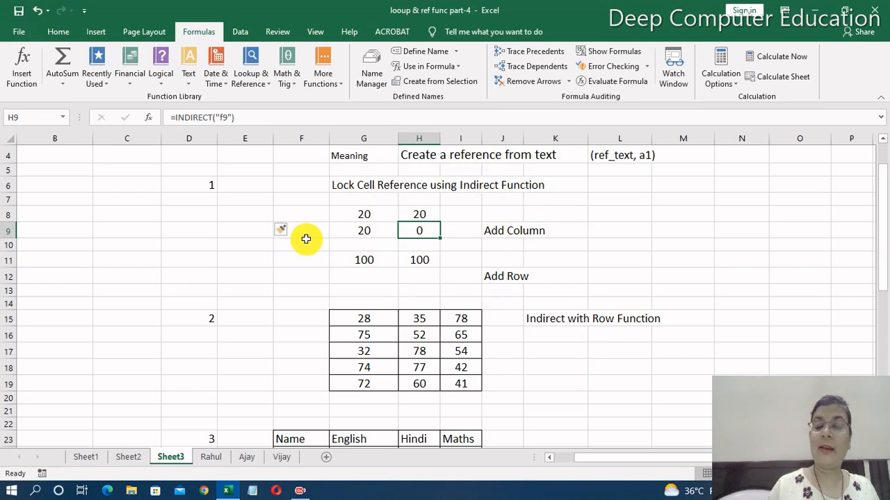
left_click(359, 230)
left_click(420, 233)
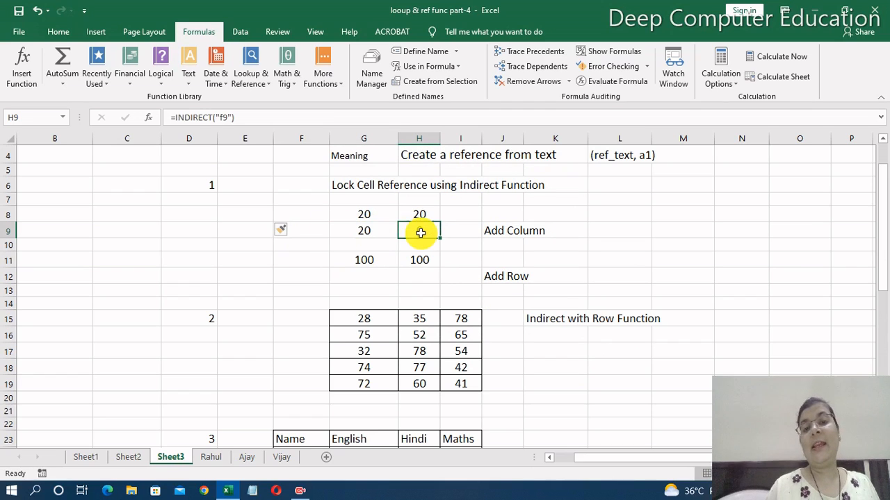
left_click(317, 228)
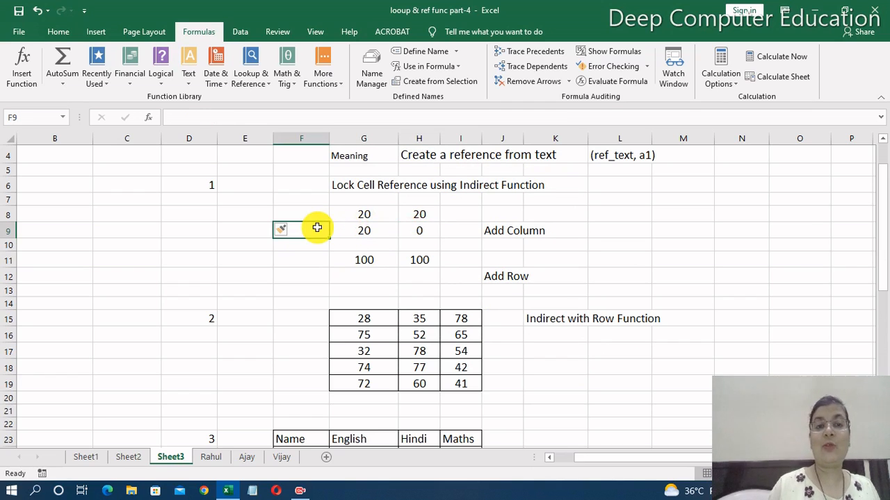
left_click(387, 226)
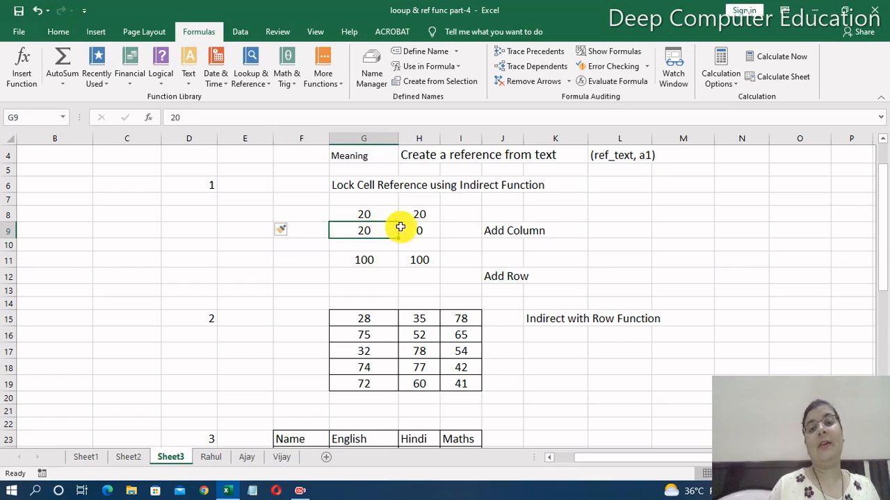
left_click(403, 228)
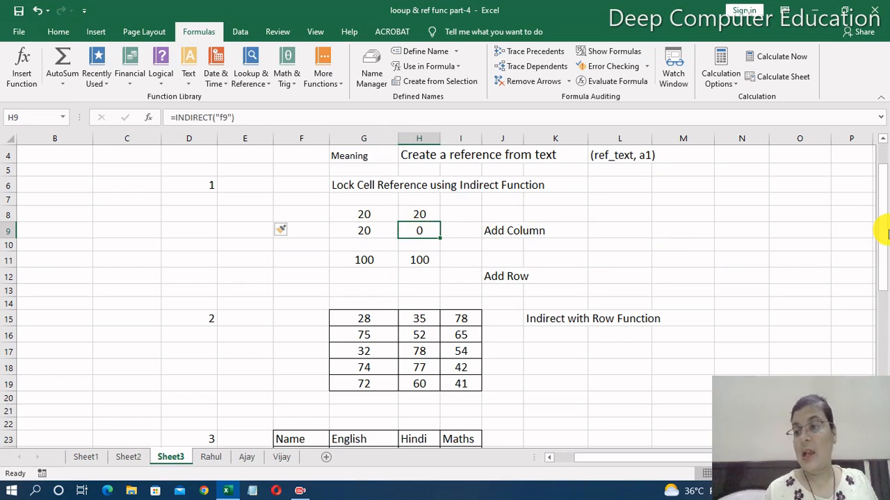
- Link cell G12 to the value above it with the formula =G11
left_click_drag(881, 239, 881, 255)
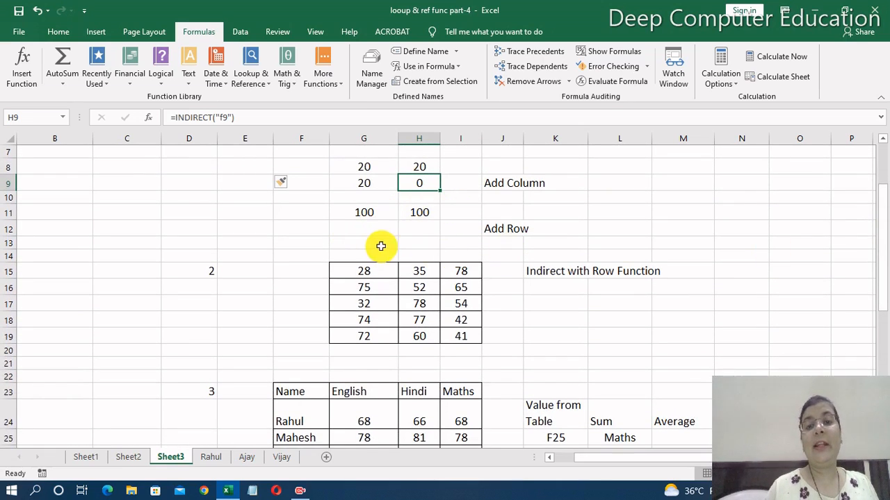
left_click(355, 228)
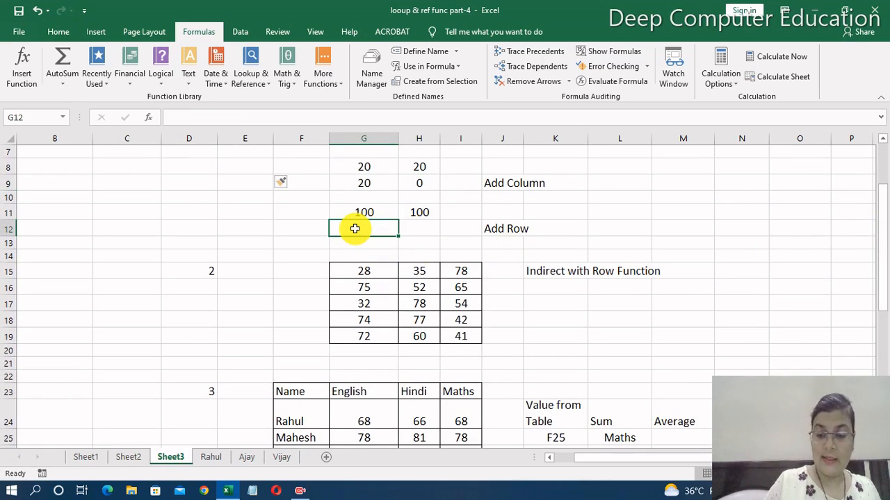
type("=")
key("Up")
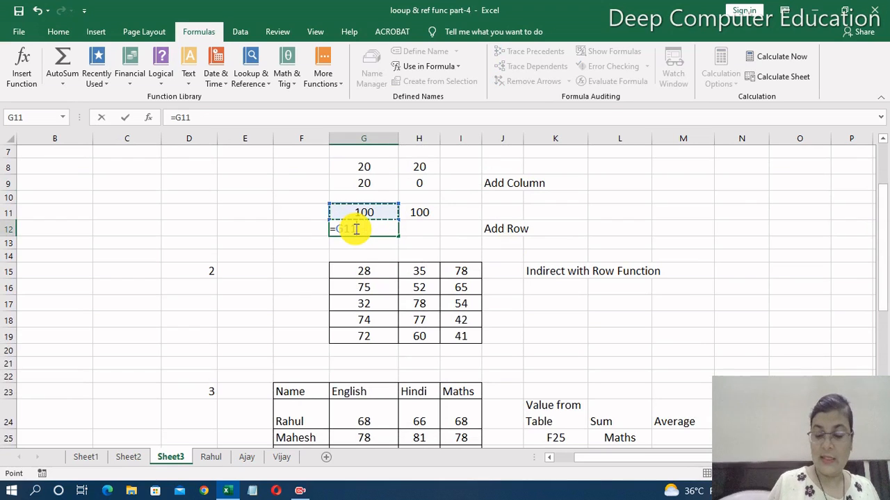
key("Return")
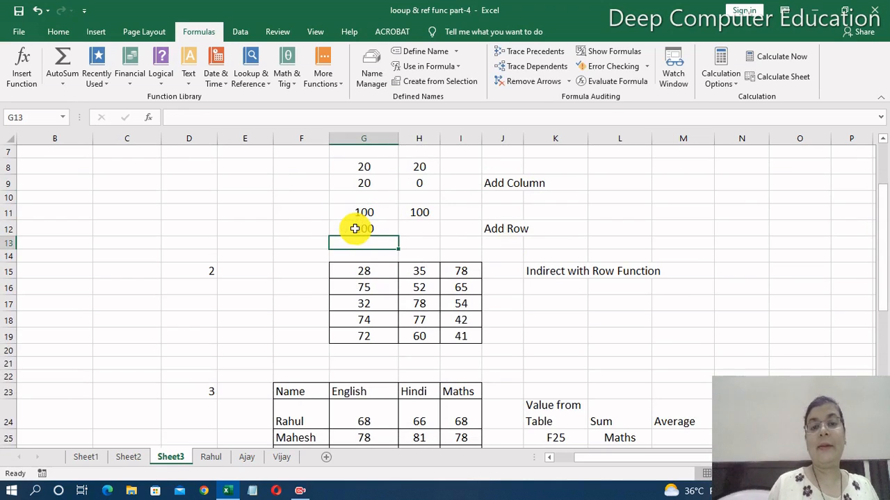
- Enter the formula =INDIRECT("h11") in cell H12 to reference H11 as fixed text
left_click(423, 229)
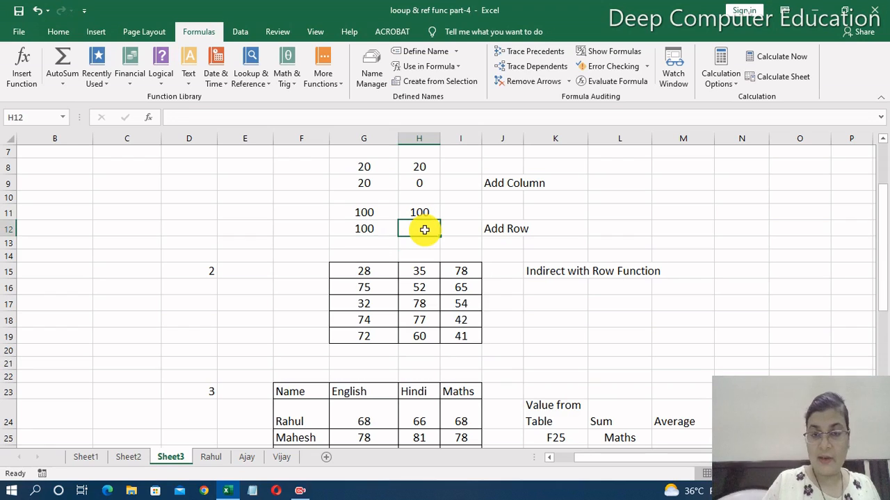
type("=ind")
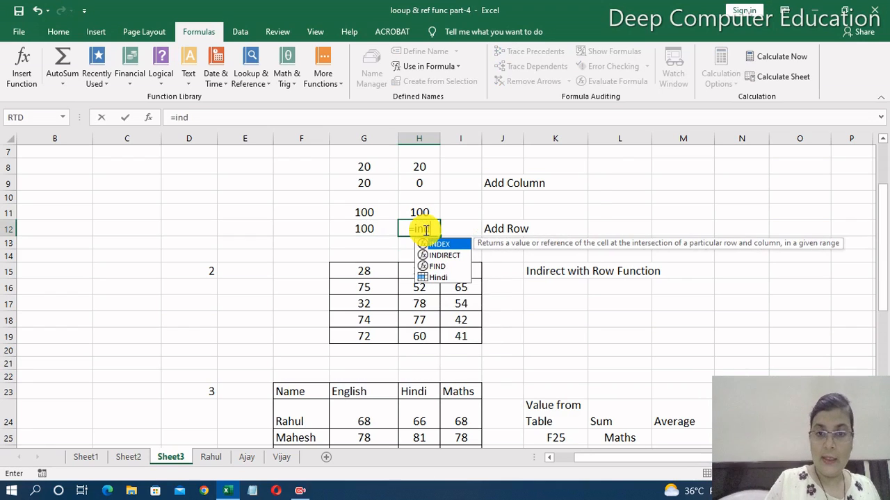
key("Down")
key("Tab")
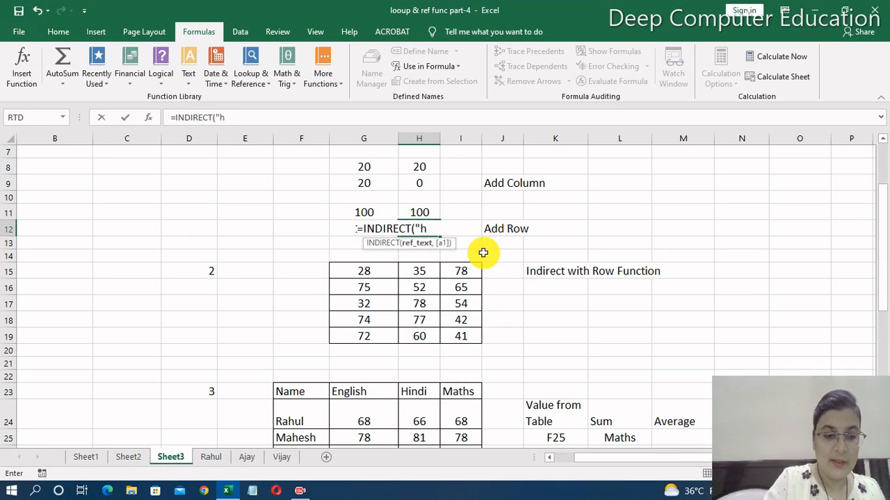
type("11")
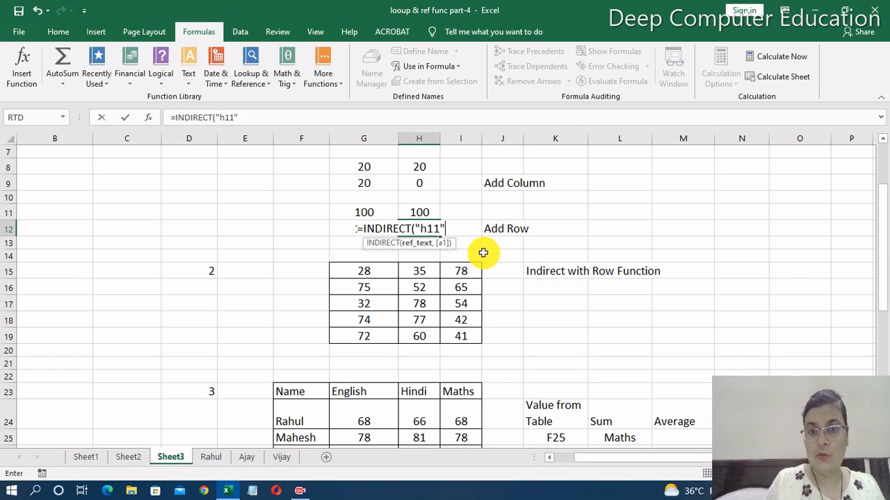
type(")")
key("Return")
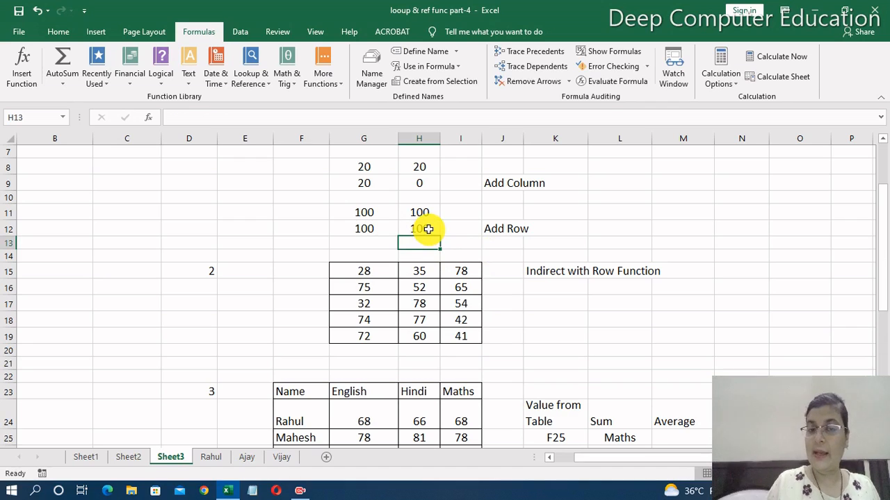
- Insert an entire row at cell F11, above the example values of 100
double_click(308, 219)
left_click(315, 211)
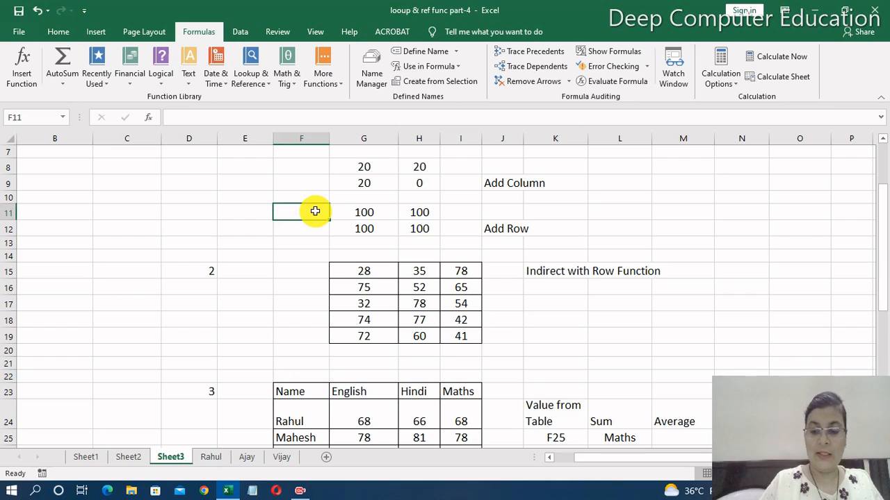
key("ctrl+shift+plus")
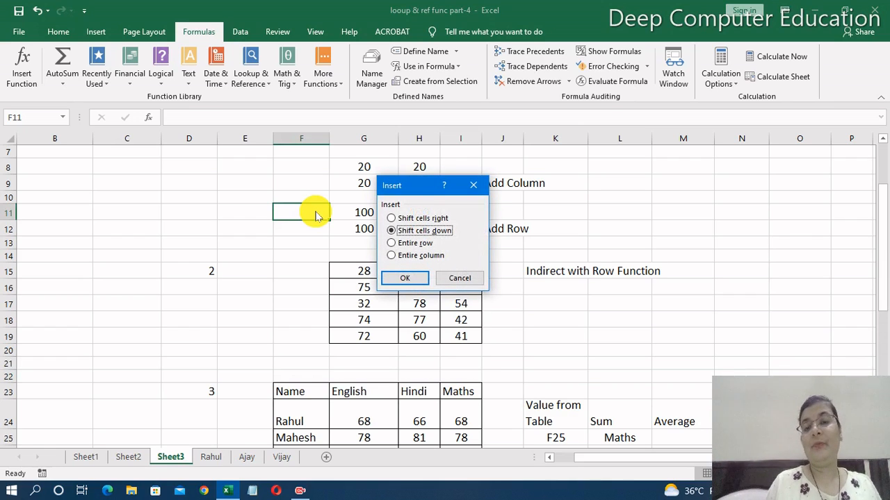
left_click(392, 244)
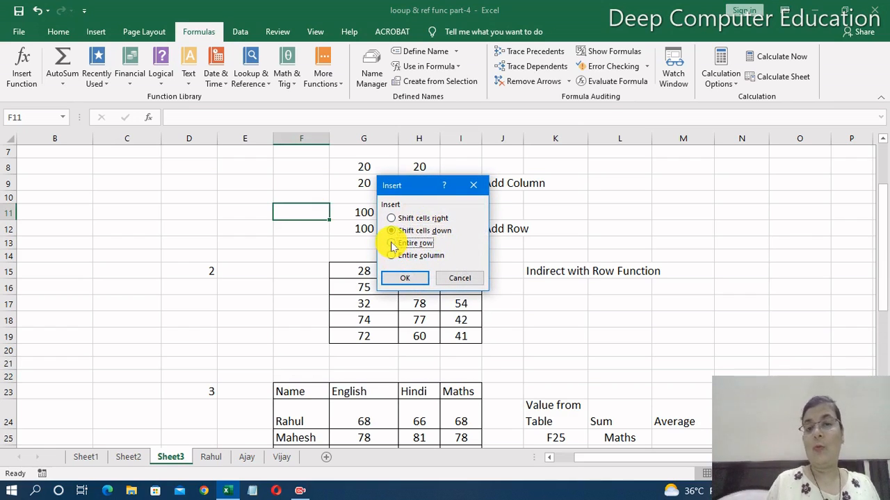
left_click(420, 278)
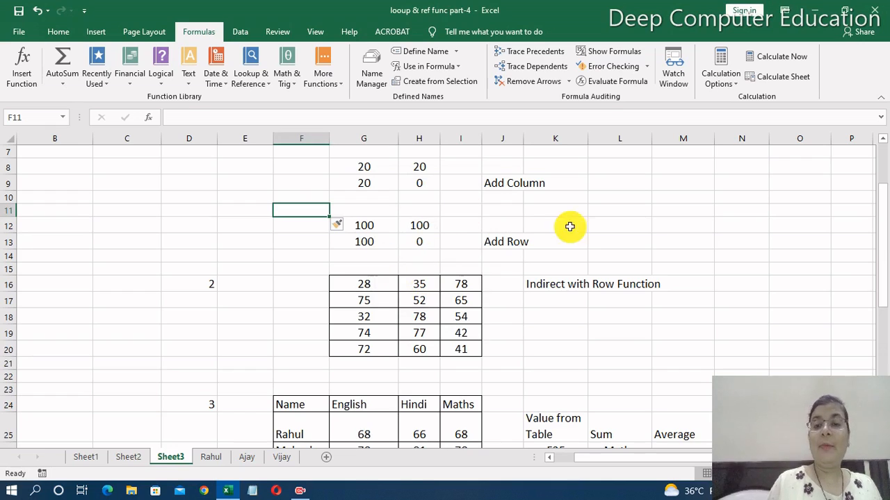
- Compare the direct reference formula in G13 with the INDIRECT formula in H13, checking the source value in G12
left_click(387, 224)
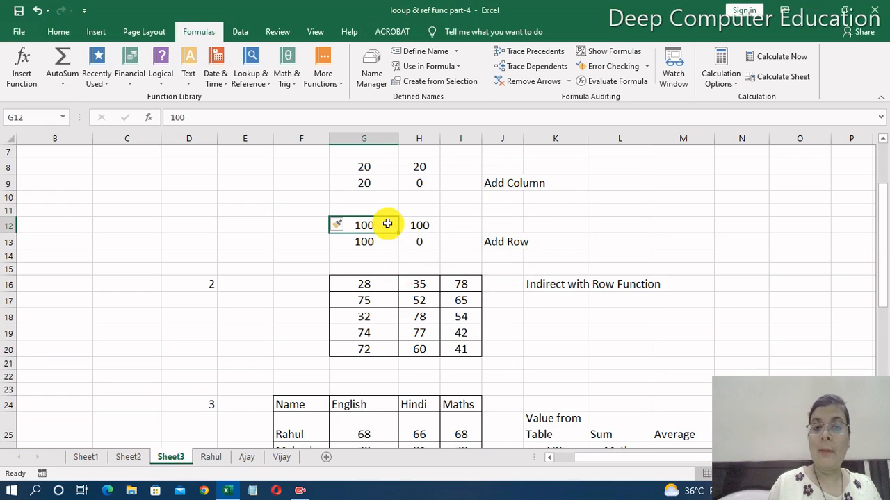
left_click(380, 240)
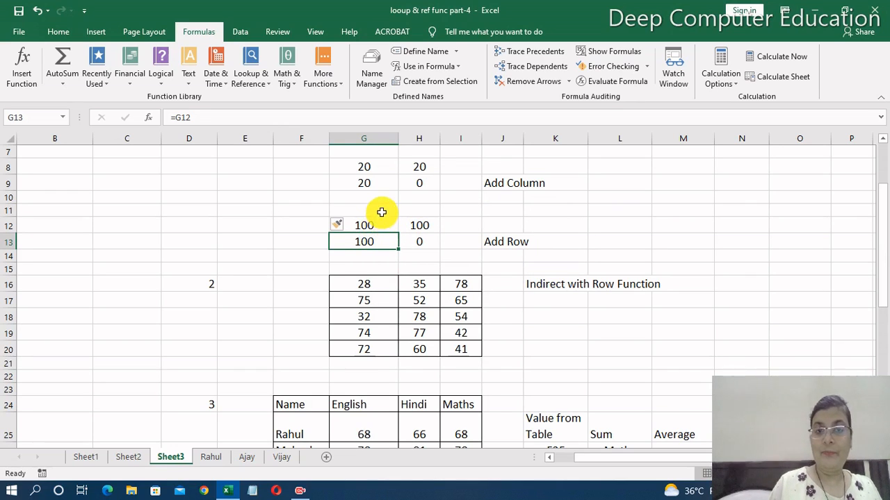
left_click(427, 242)
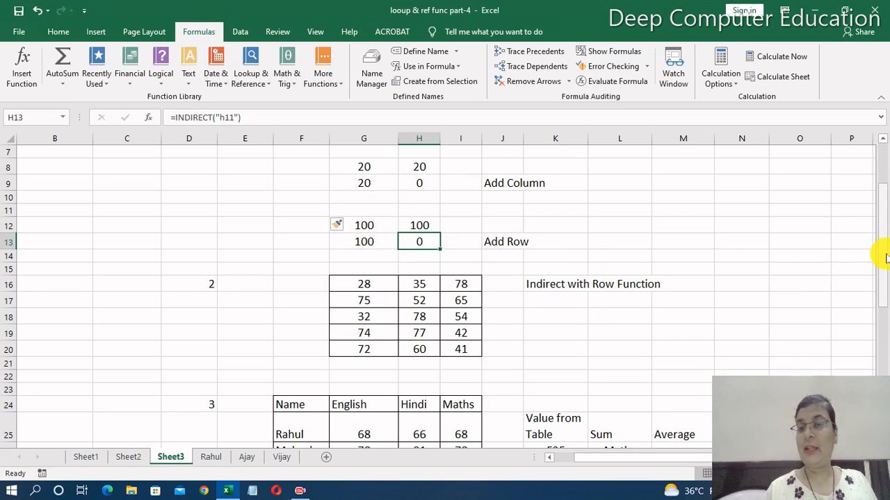
- Enter the formula =INDIRECT("H"&ROW()) in cell K17 to return the column H value from the same row
left_click_drag(885, 257, 882, 305)
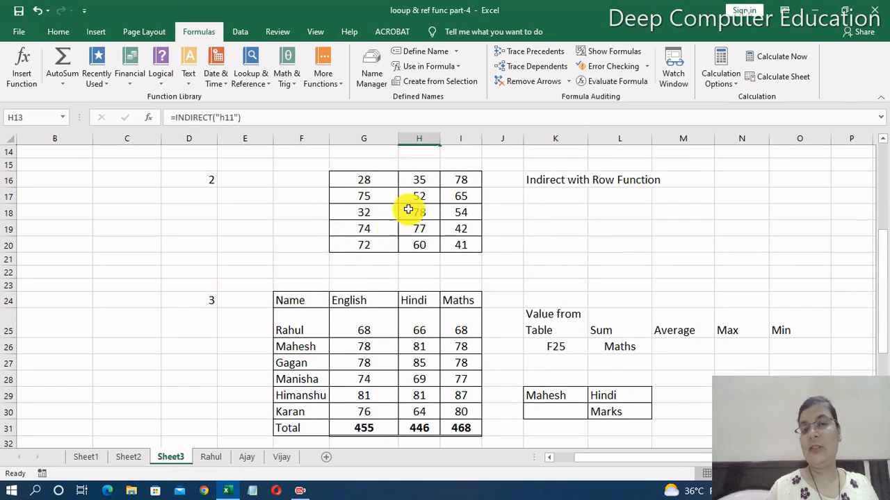
left_click(544, 198)
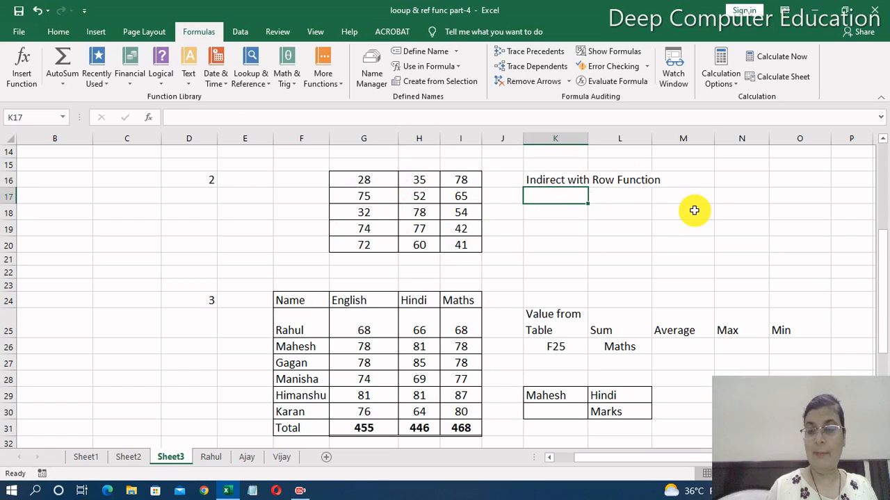
type("=")
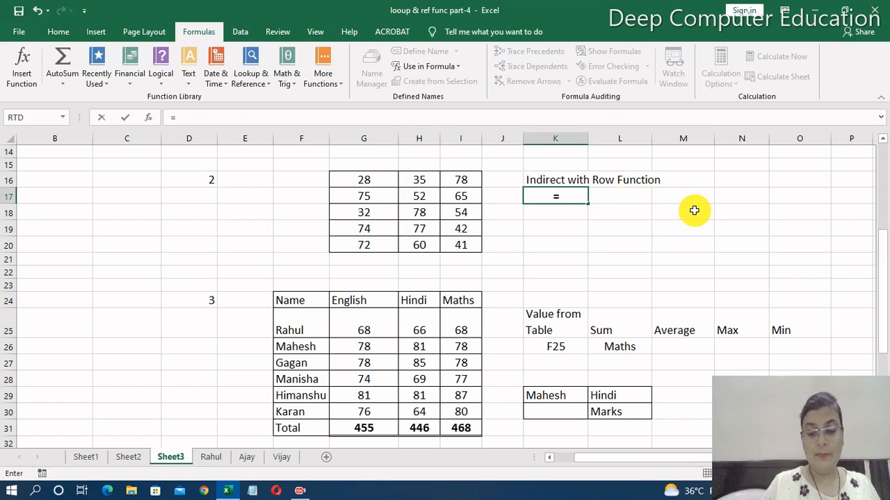
type("i")
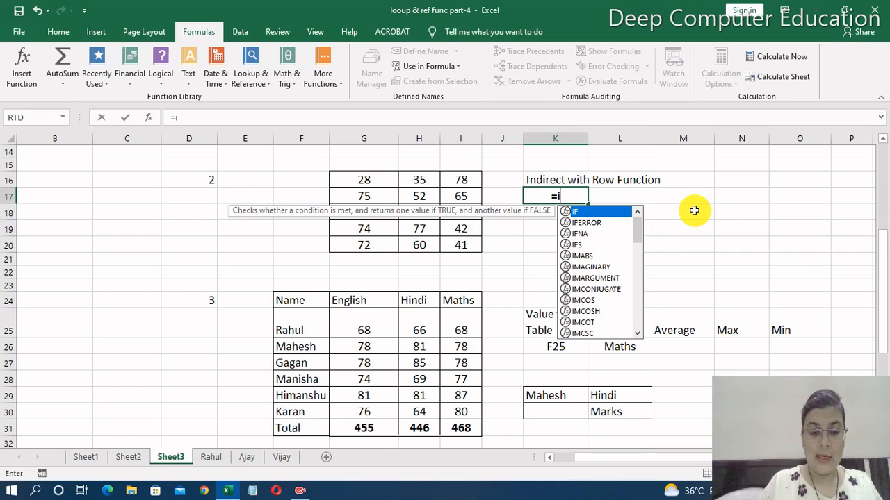
type("ndi")
key("Tab")
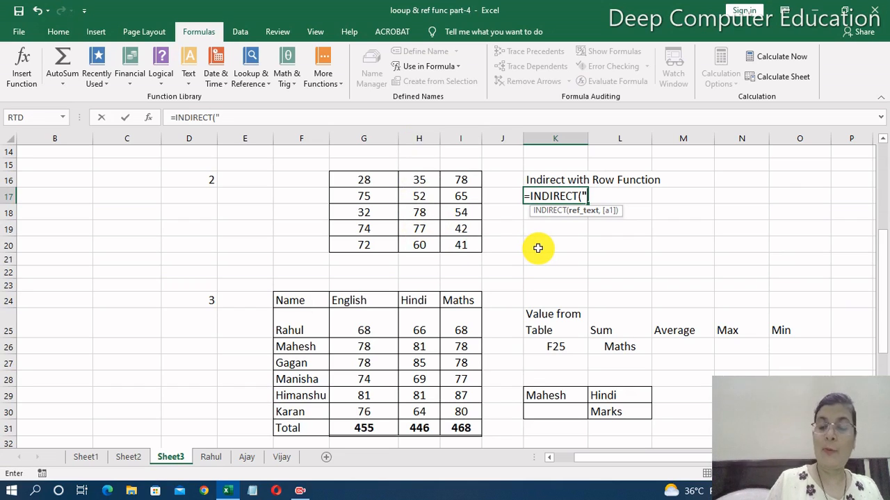
type("H")
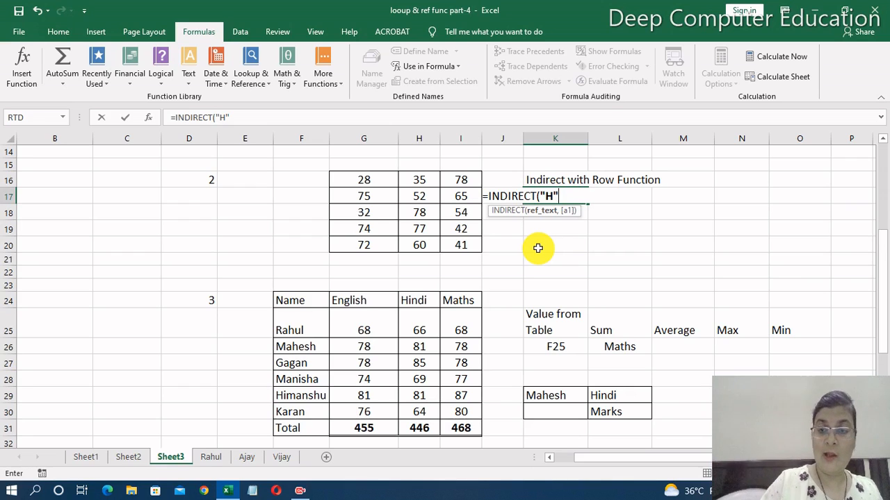
type("r")
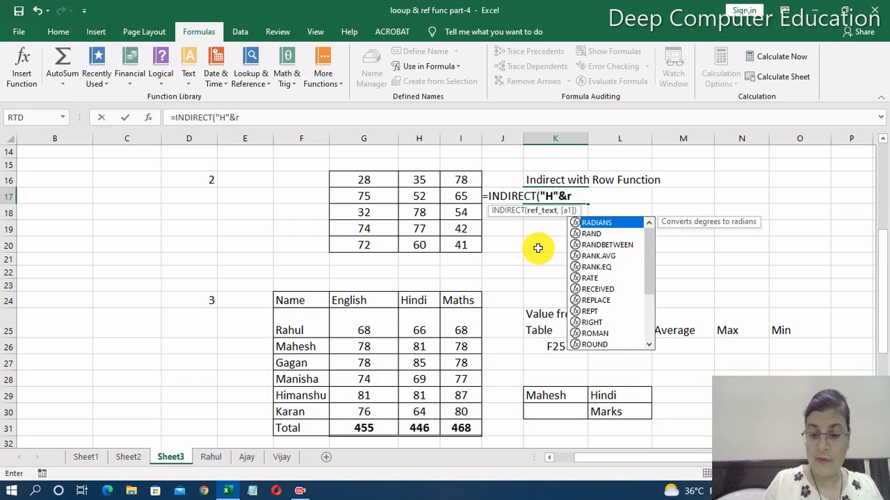
type("ow")
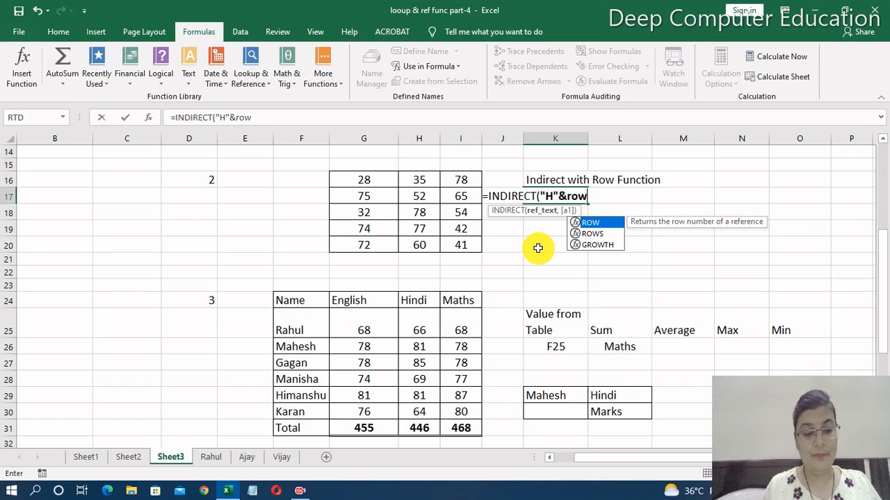
key("Tab")
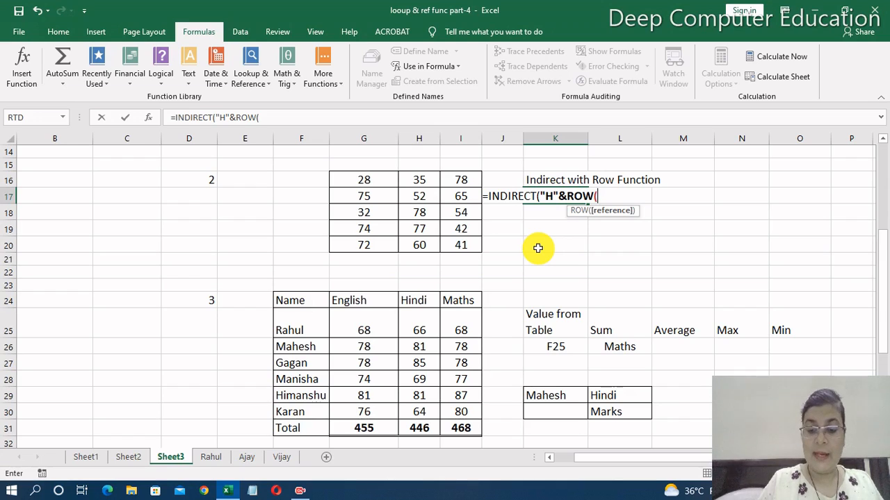
type(")")
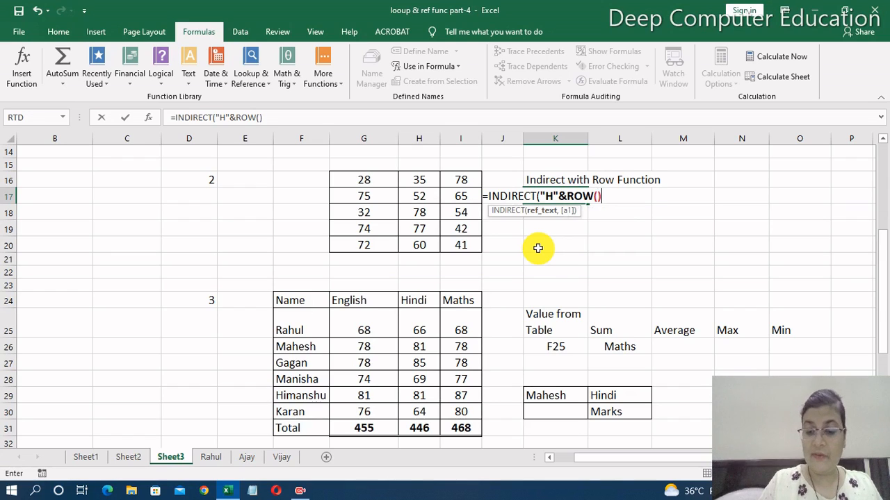
type(")")
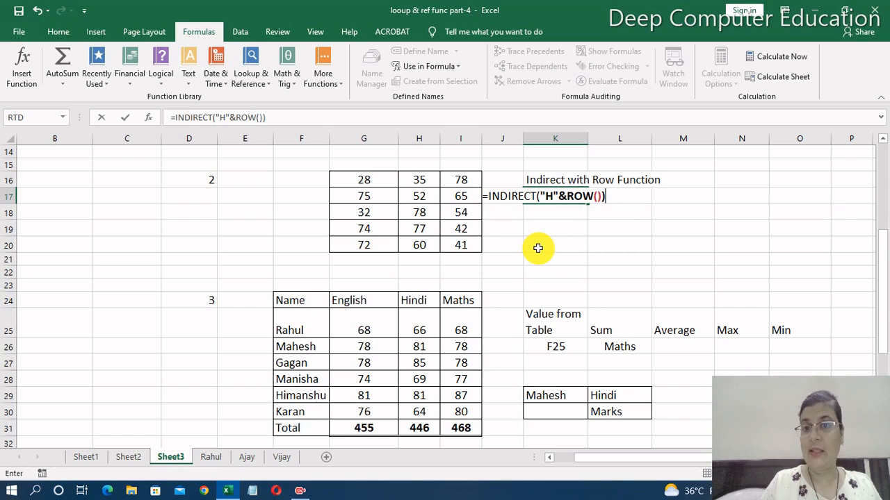
key("Return")
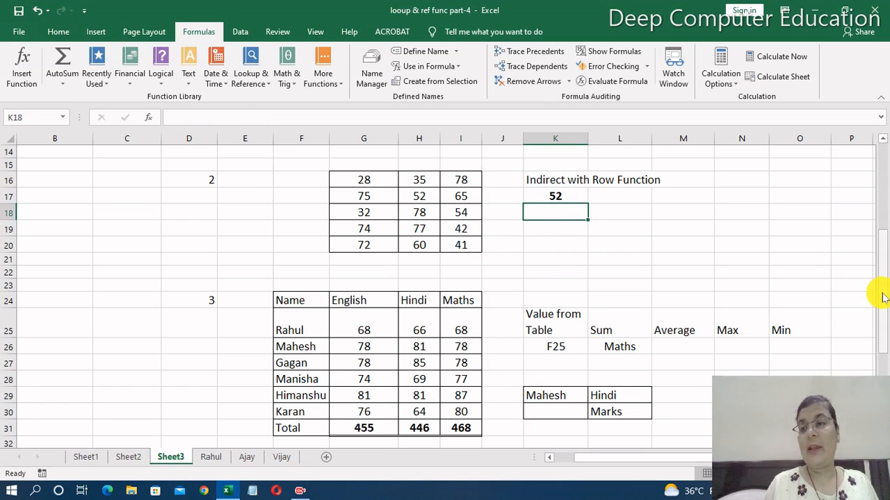
- Review the INDIRECT and ROW formula in K17 against the values in column H
left_click_drag(881, 294, 881, 281)
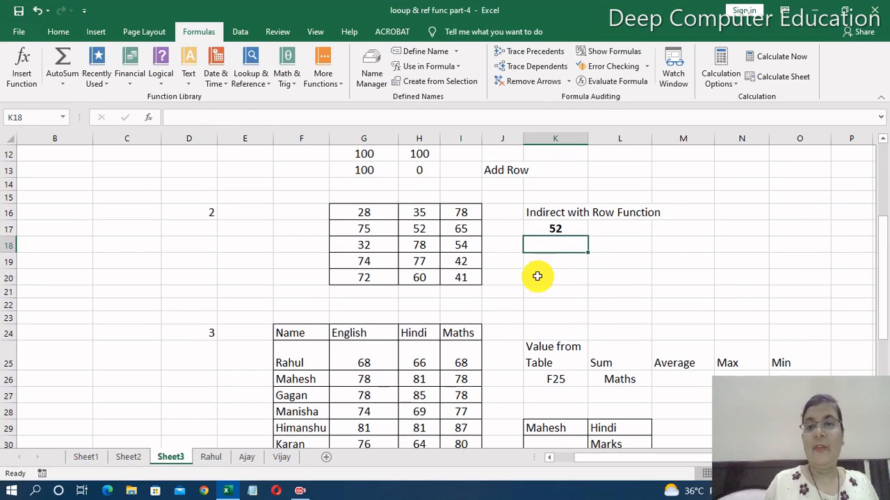
left_click(573, 222)
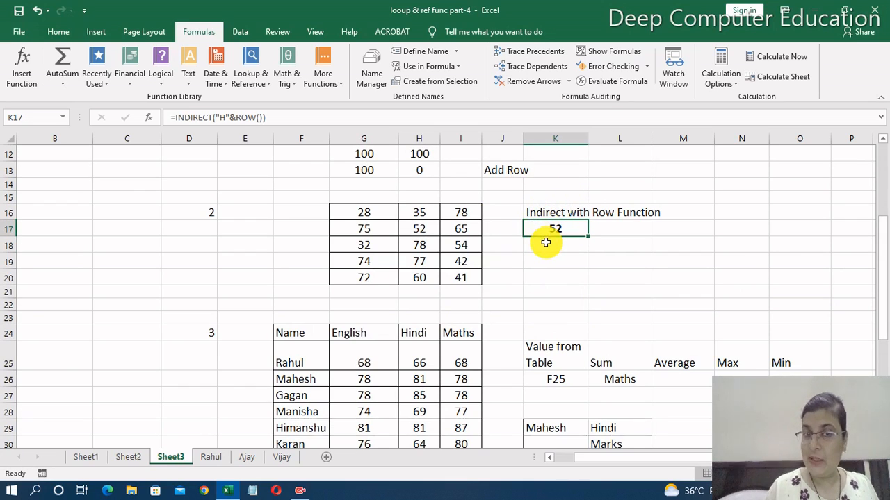
left_click(423, 136)
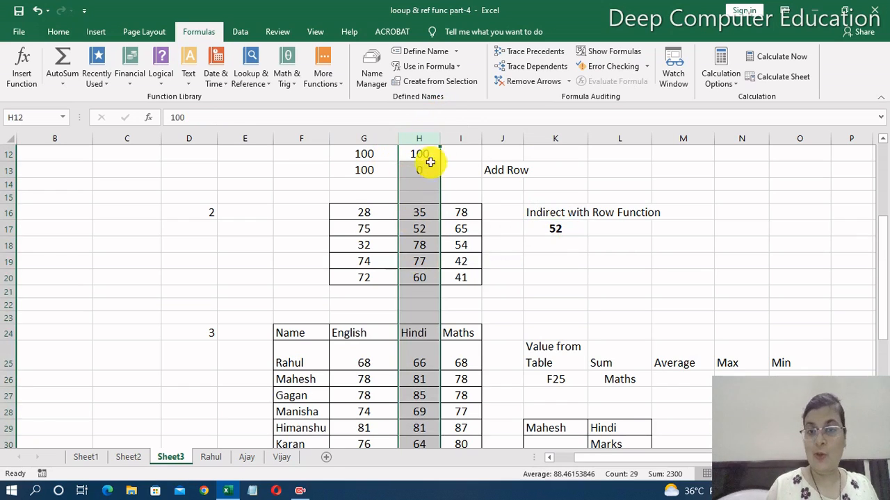
left_click(554, 231)
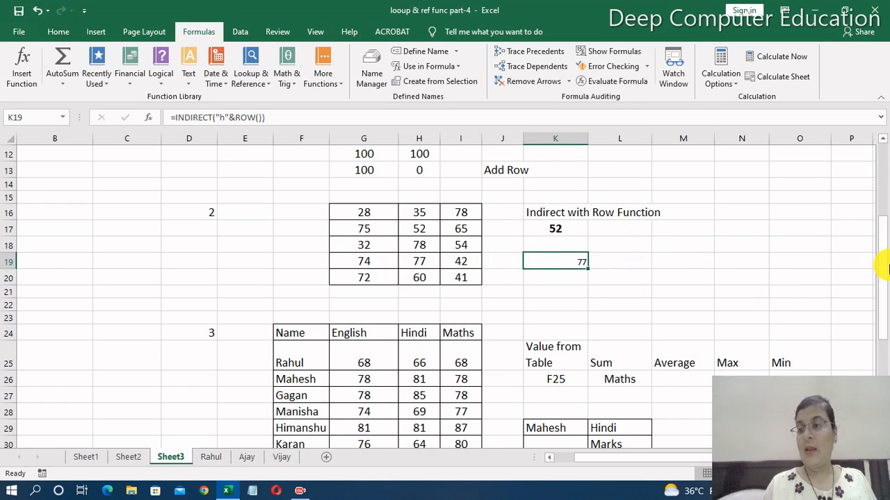
- Examine the marks table of example 3 and the cell reference text under Value from Table in column K
left_click_drag(879, 256, 883, 331)
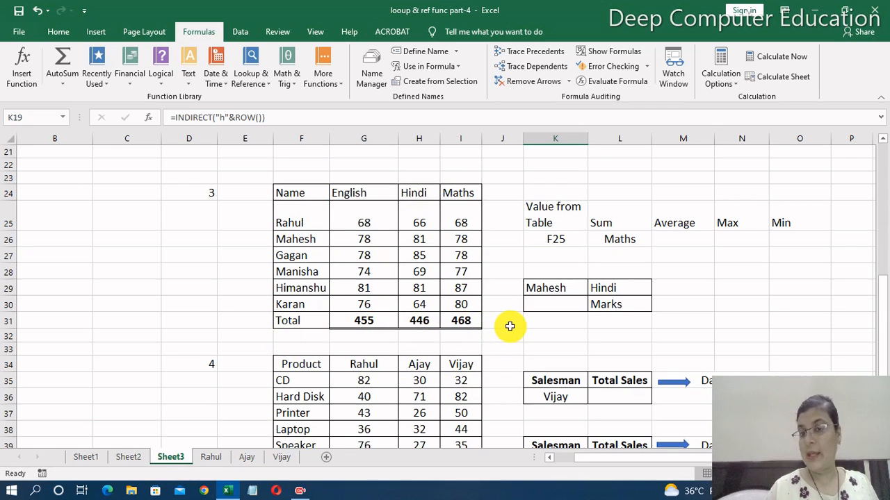
left_click(551, 305)
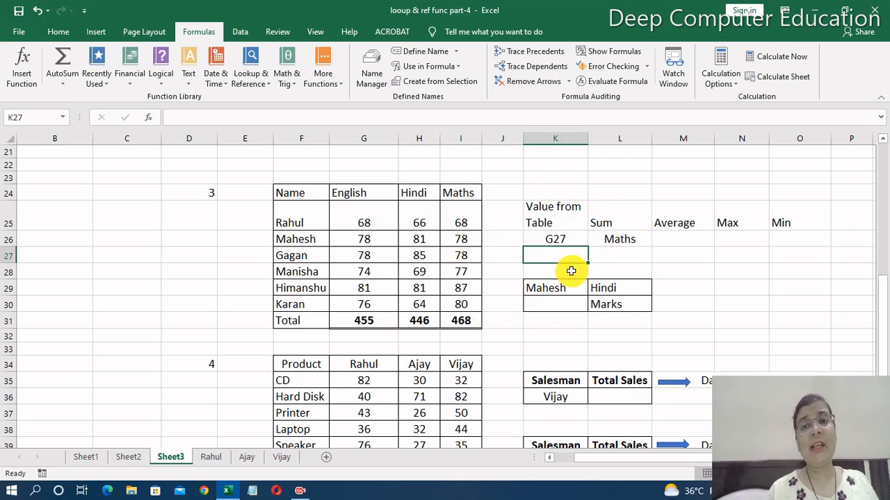
left_click(560, 138)
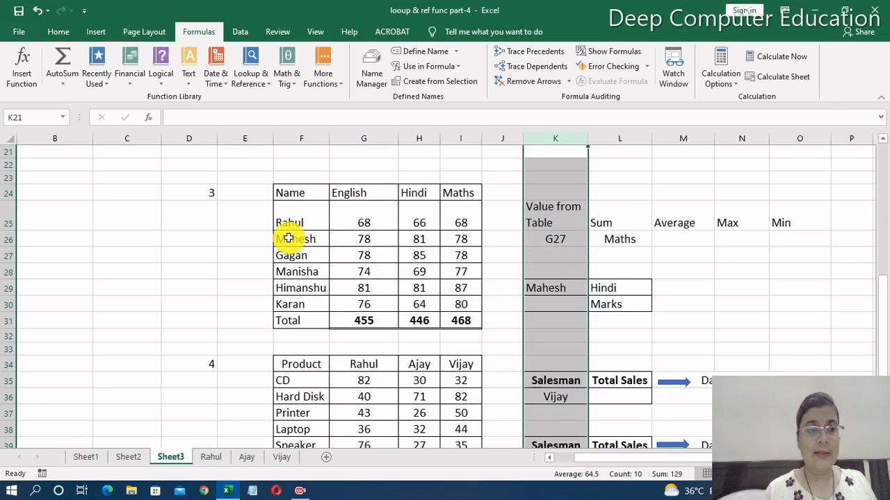
left_click(654, 245)
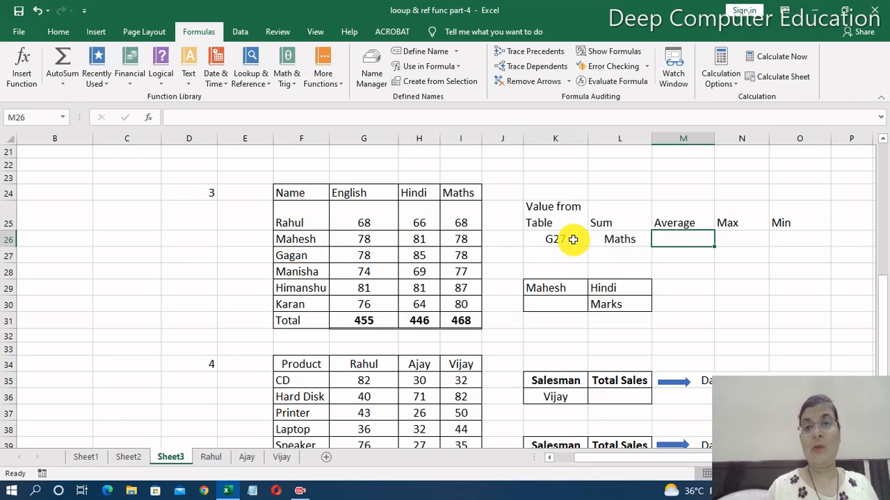
- Enter the formula =INDIRECT(K26) in cell K27 to return the value of the cell named in K26
left_click(568, 254)
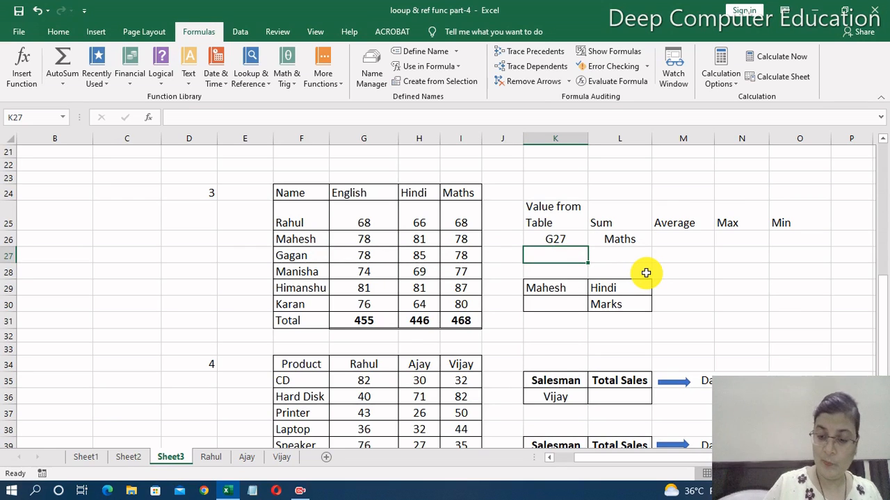
type("=in")
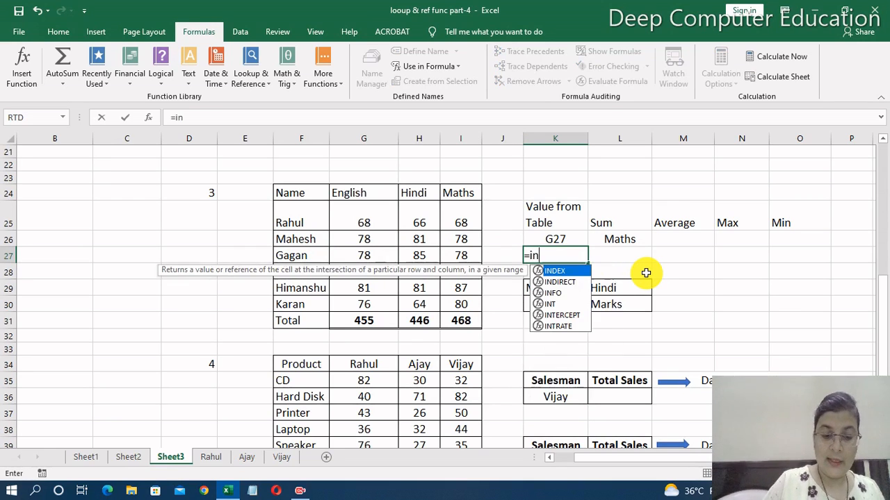
type("d")
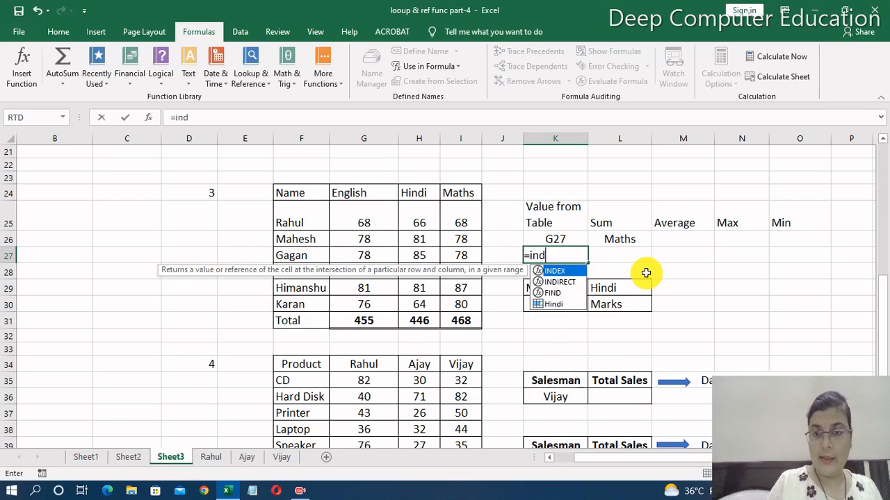
key("Down")
key("Tab")
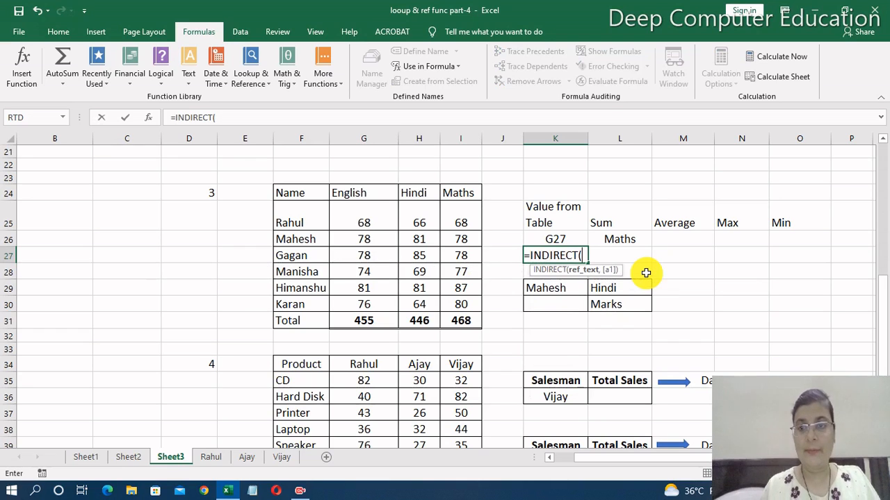
left_click(578, 241)
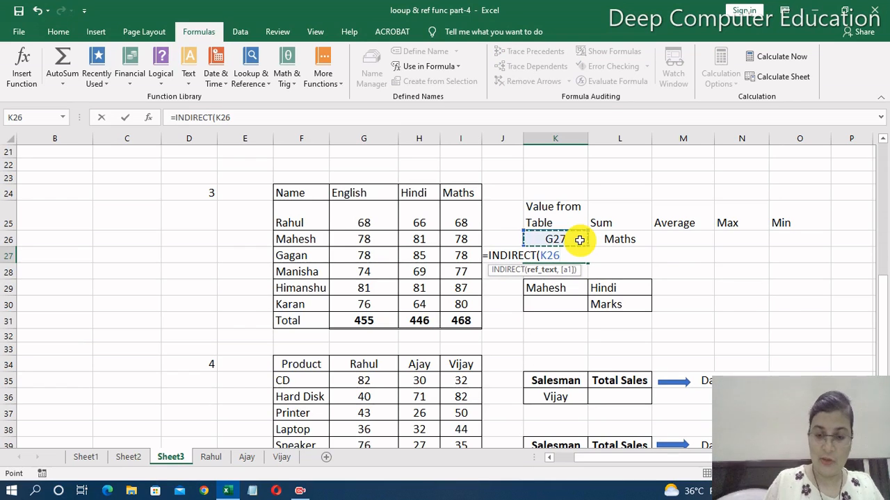
type(")")
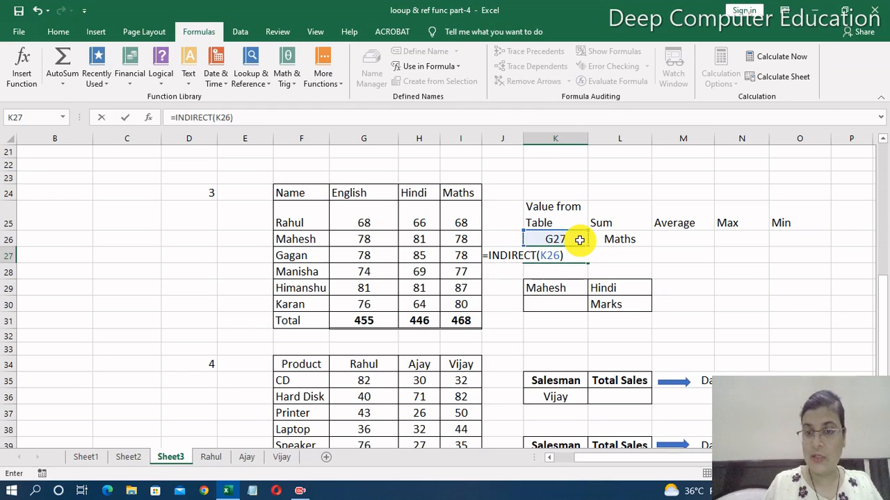
key("Return")
- Check cell G27 in the marks table against the INDIRECT formula in K27 and the reference it uses
left_click(347, 261)
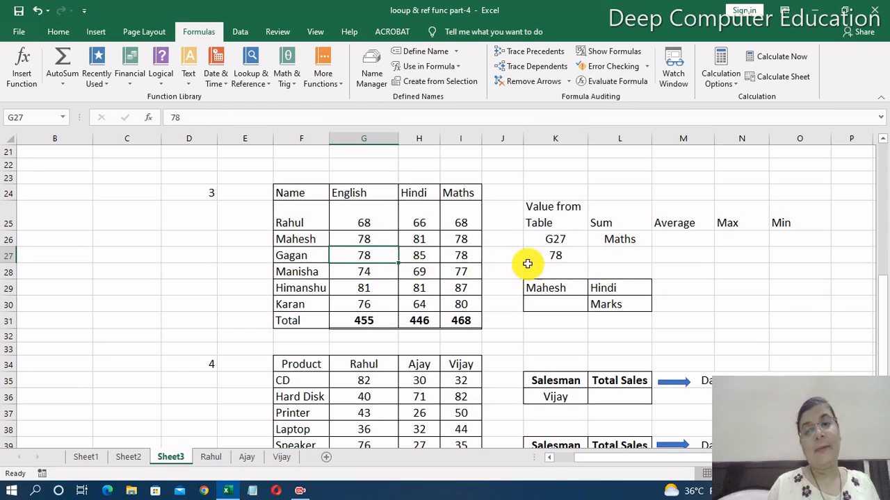
left_click(565, 255)
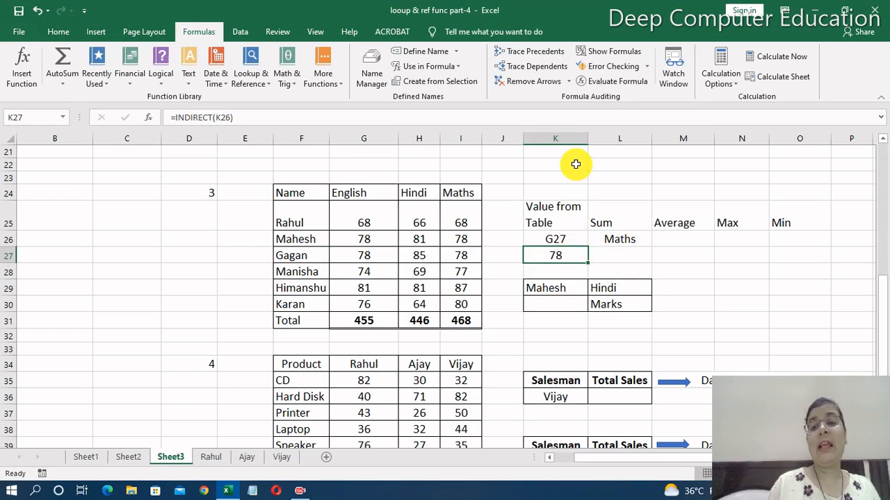
left_click(570, 254)
double_click(570, 254)
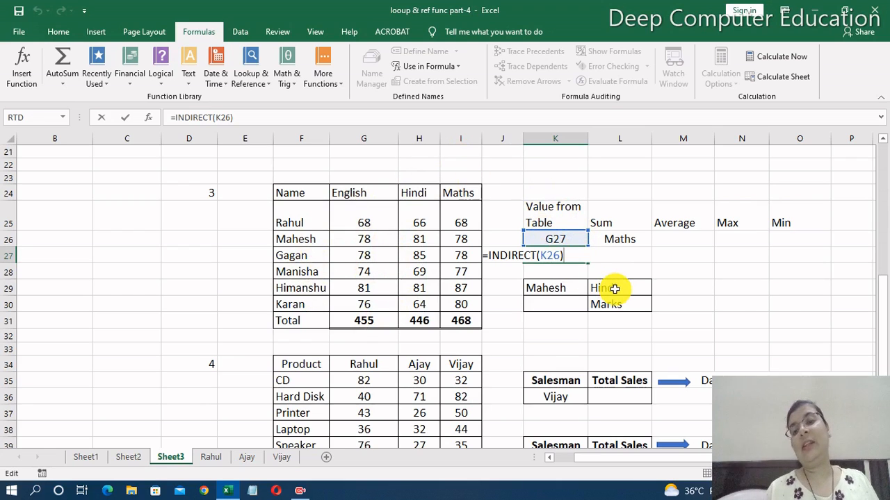
left_click(705, 298)
left_click(560, 257)
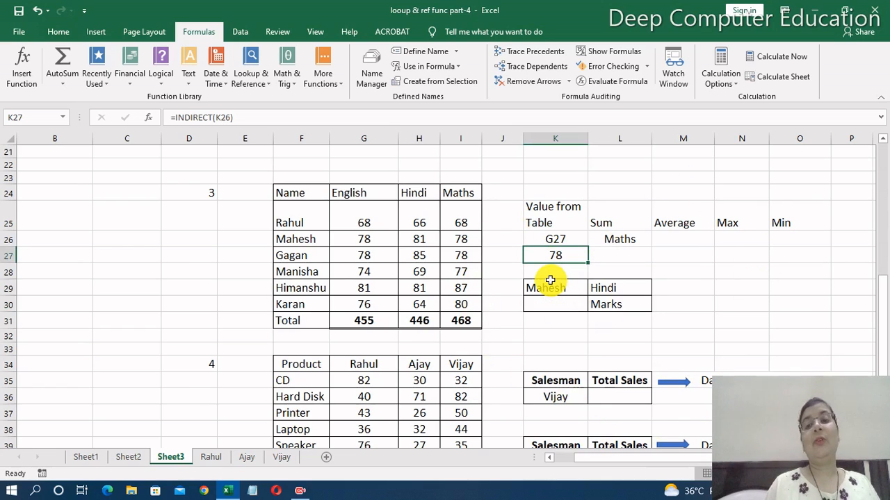
- Enter the formula =SUM(INDIRECT("Maths")) in cell L27 to total the Maths marks through the range name
left_click(682, 271)
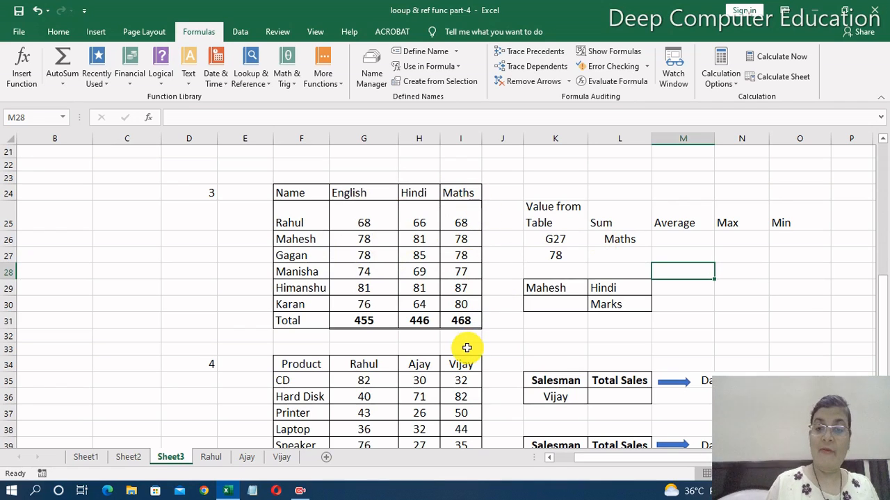
left_click(622, 255)
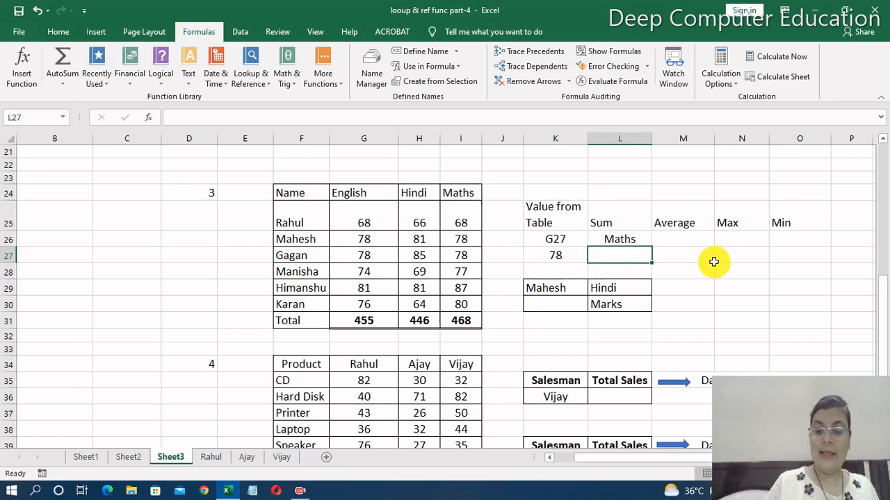
type("=sum")
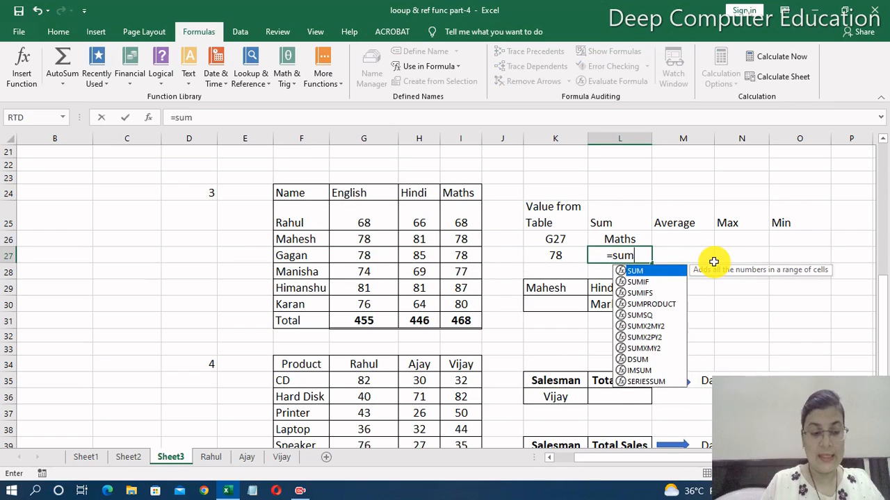
key("Tab")
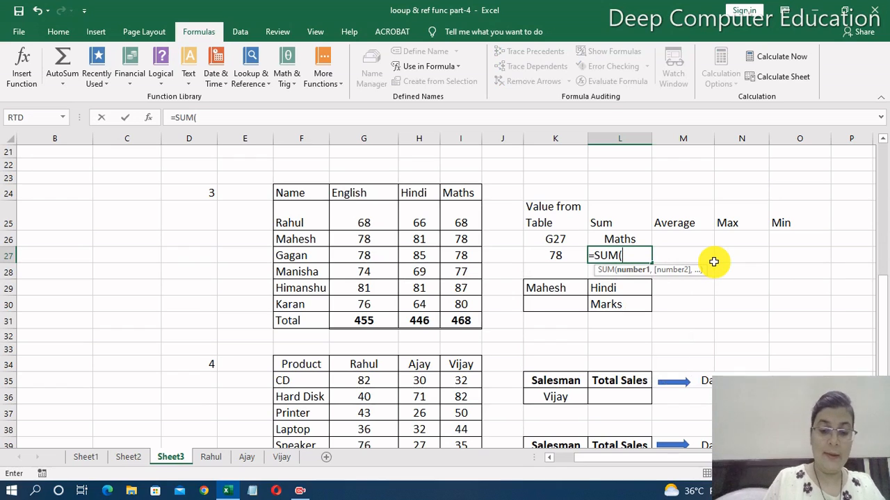
type("indire")
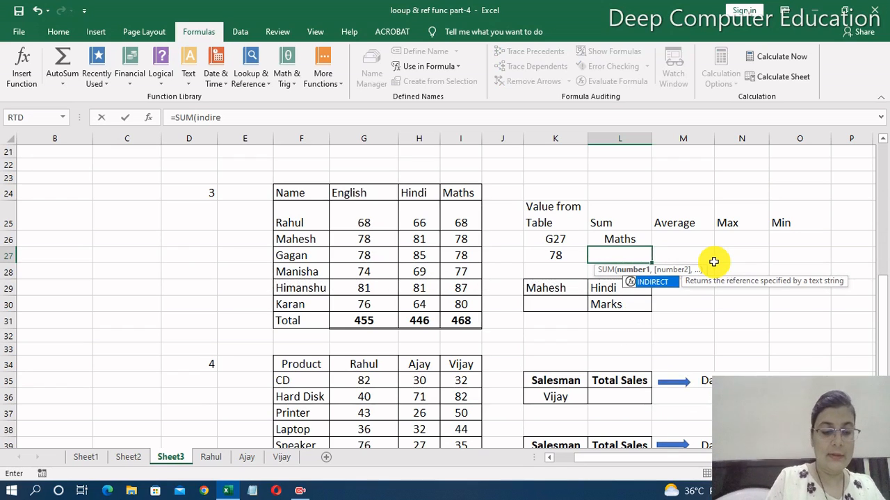
type("c")
key("Tab")
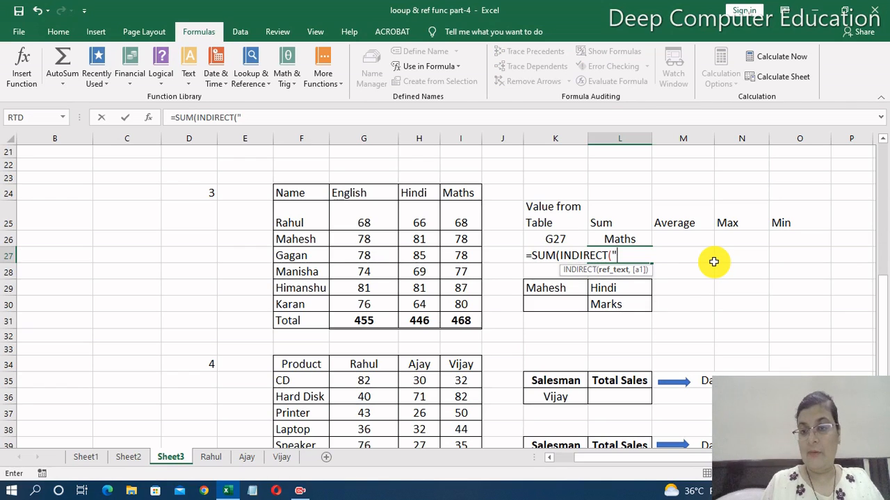
type("\"M")
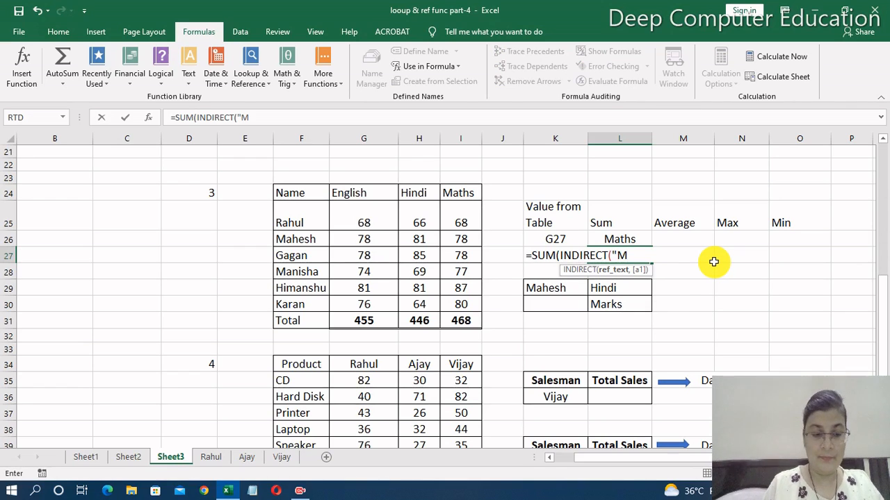
type("aths")
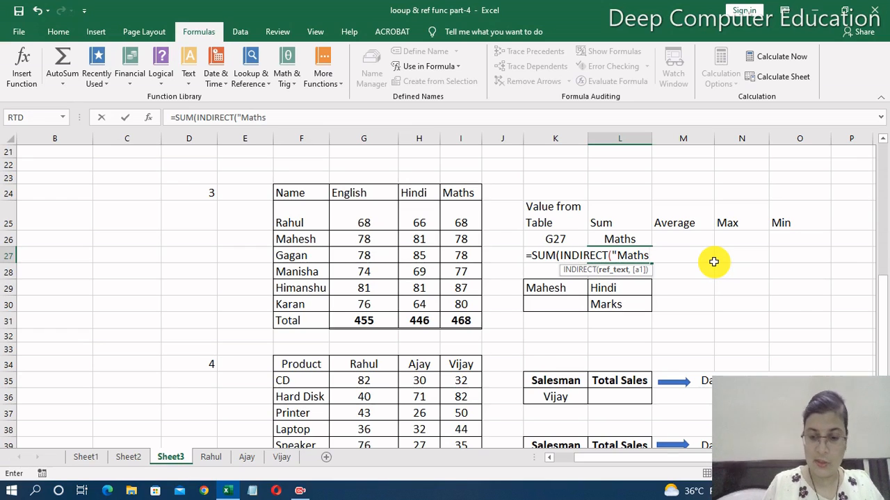
type("\"")
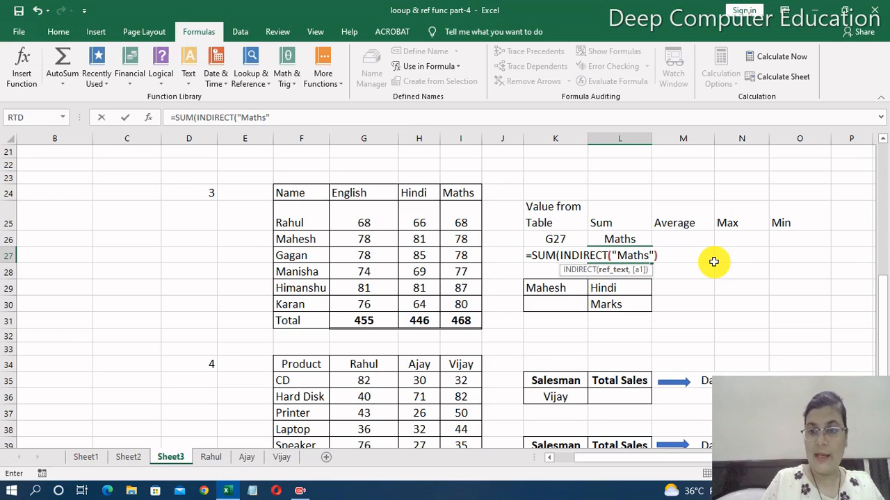
type("))")
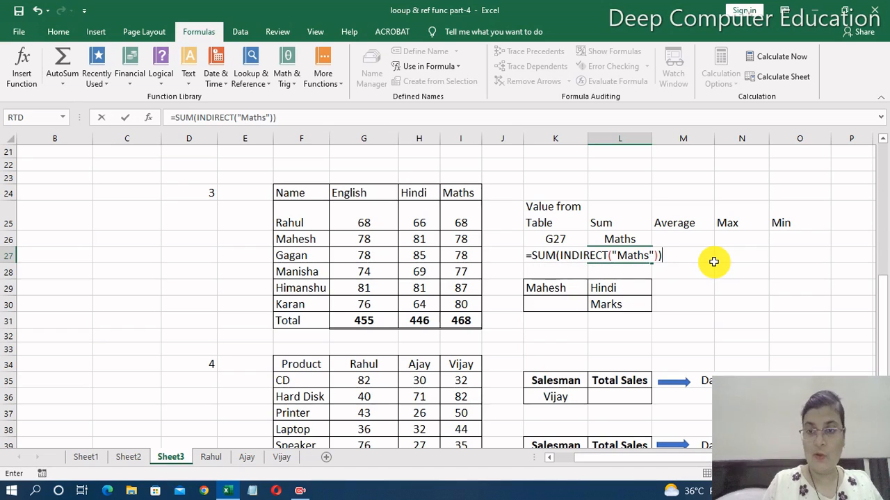
key("Return")
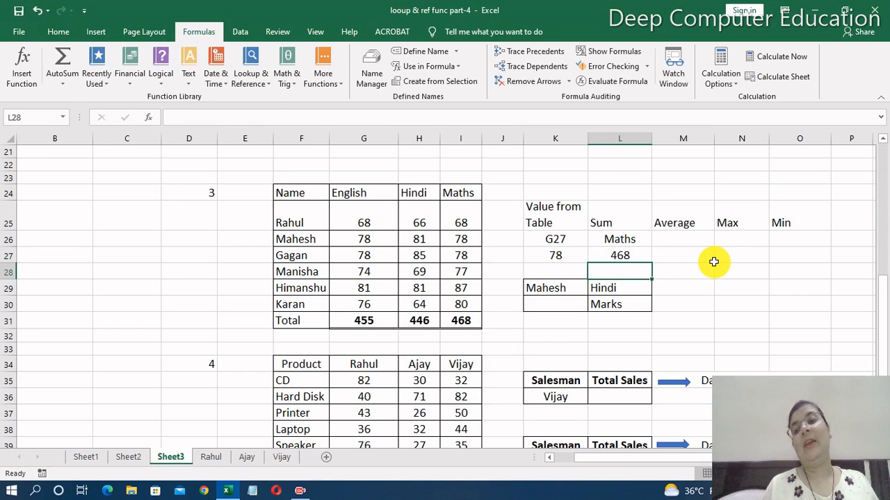
left_click(638, 255)
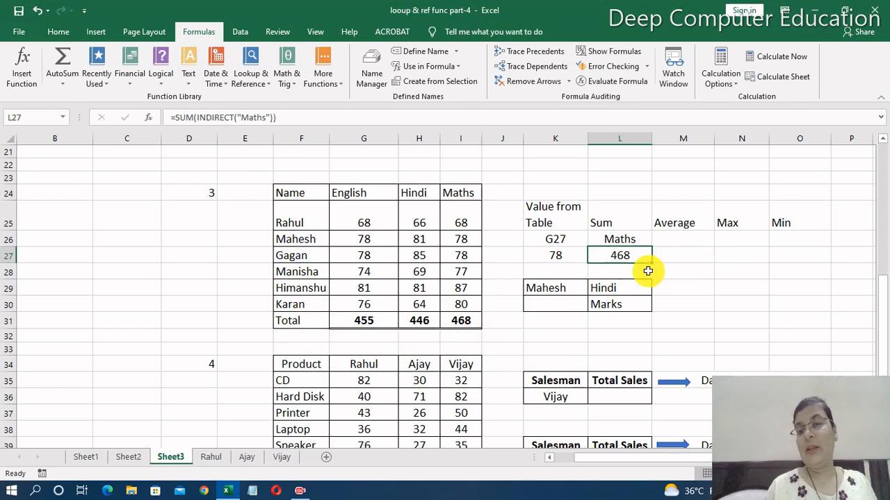
- Try the formula =SUM(INDIRECT(L26)) in cell L28 as a cell-reference version of the sum, and clear the cell again
left_click(647, 271)
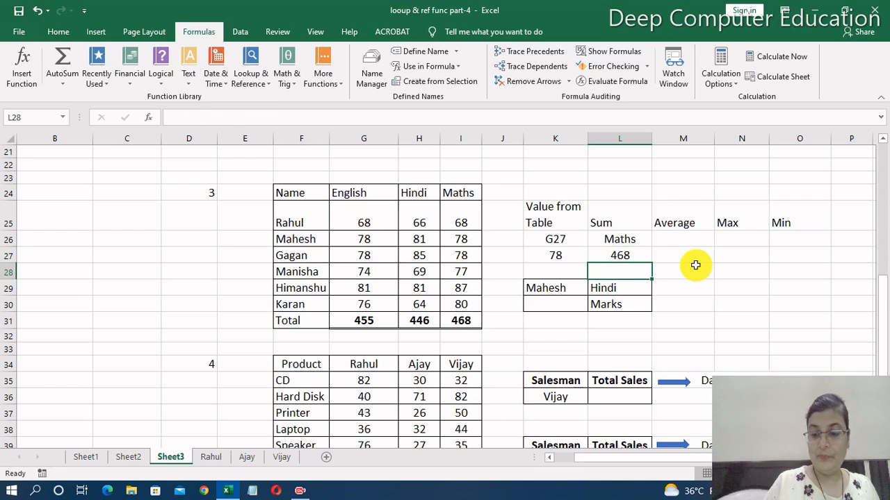
type("=sum")
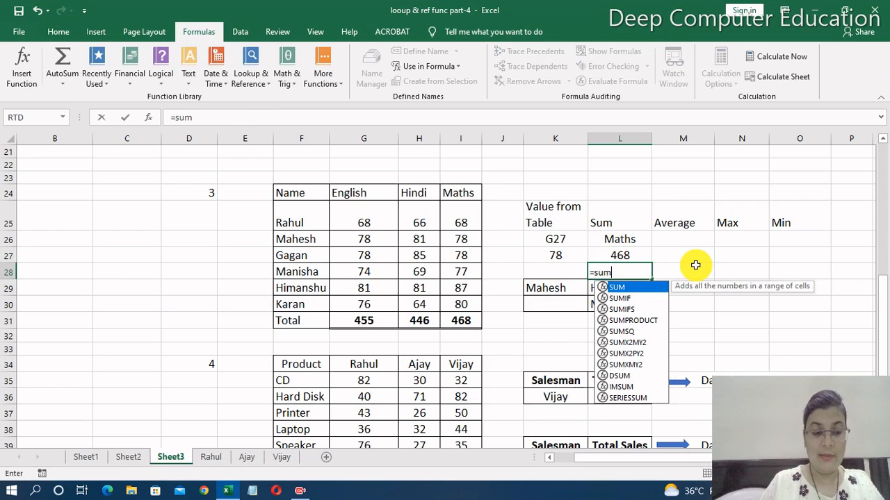
key("Tab")
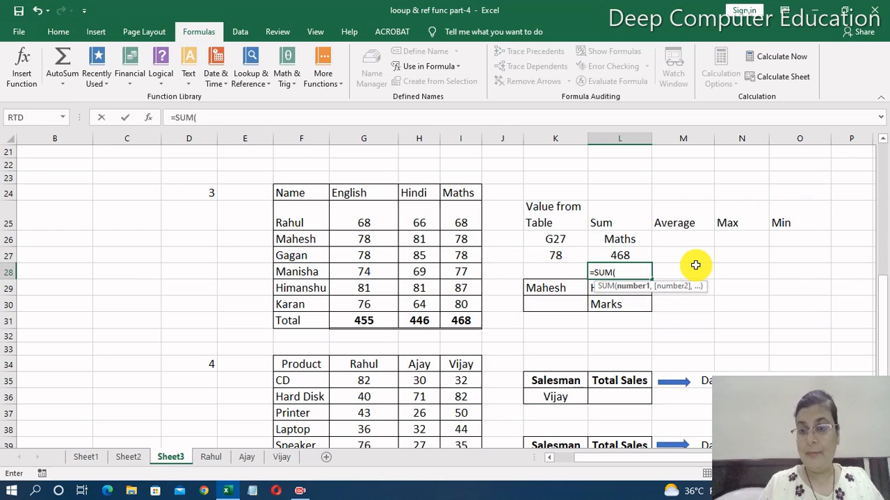
type("indi")
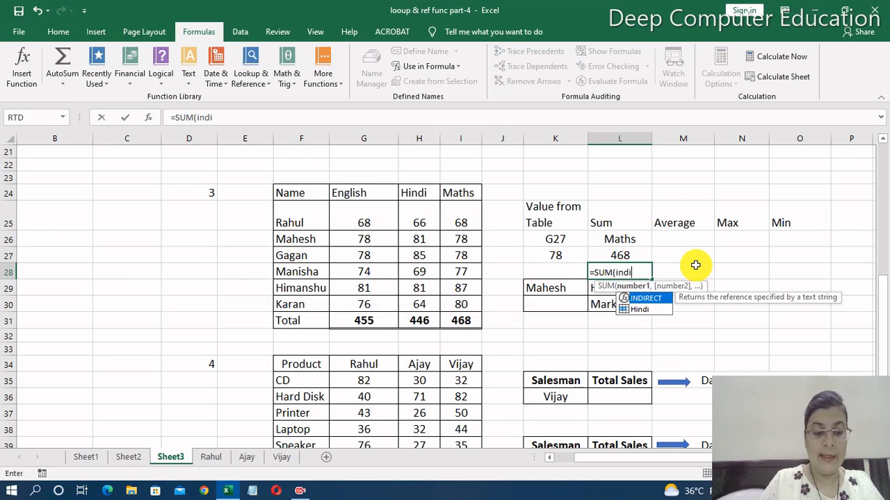
key("Tab")
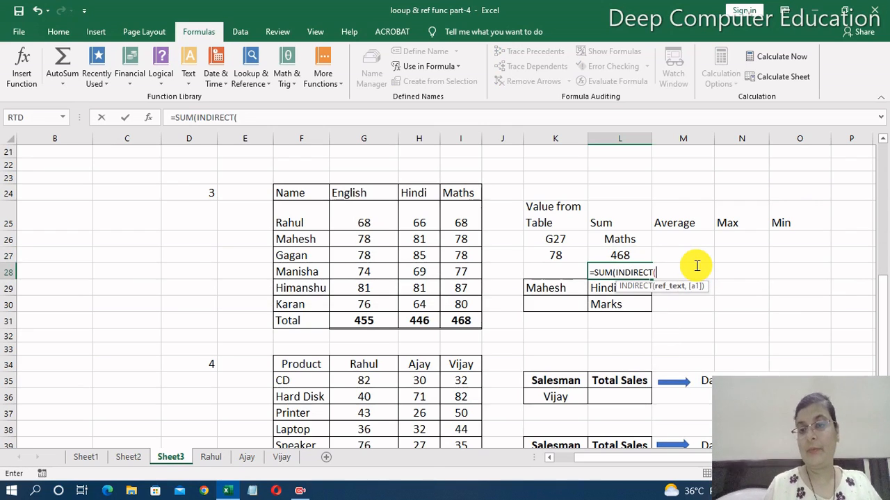
left_click(628, 238)
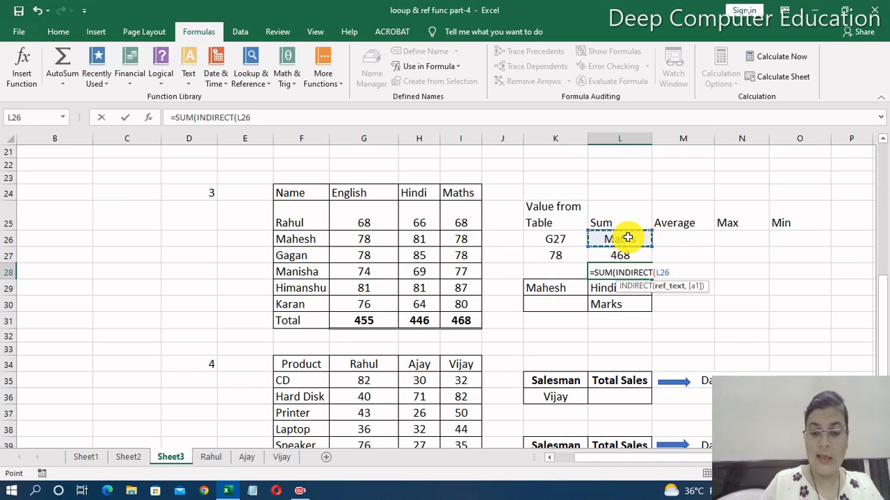
type(")")
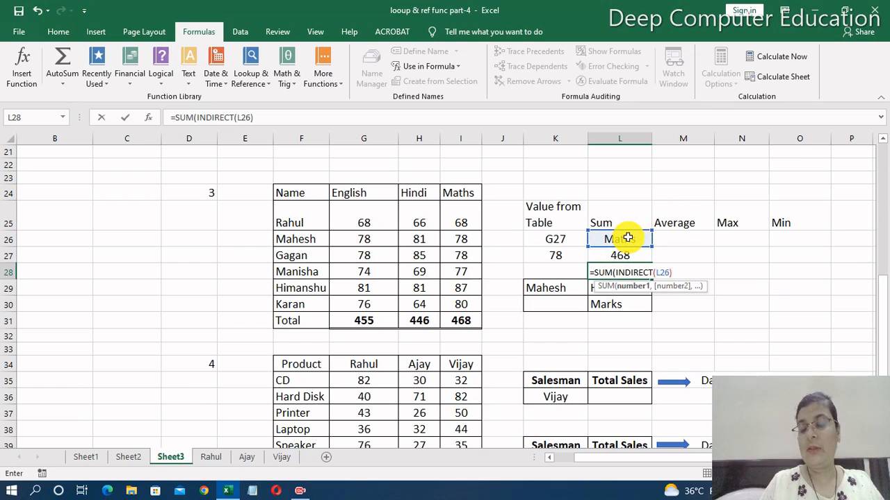
type(")")
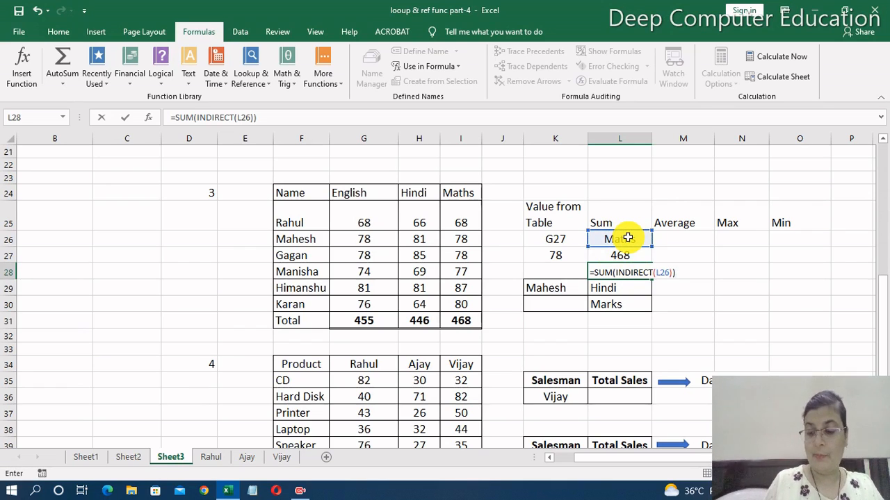
key("Return")
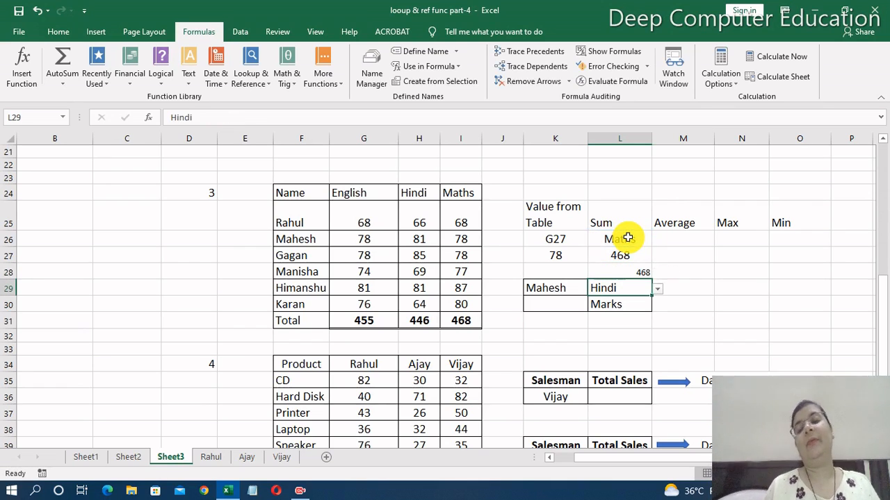
left_click(643, 273)
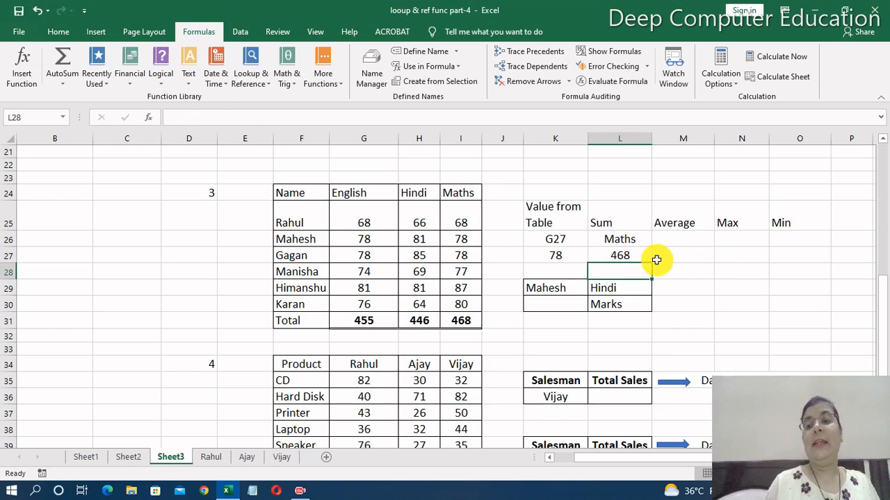
- Examine the subject label in L26 and the English marks range G24:G30 to see how a column range gets its name
left_click(631, 238)
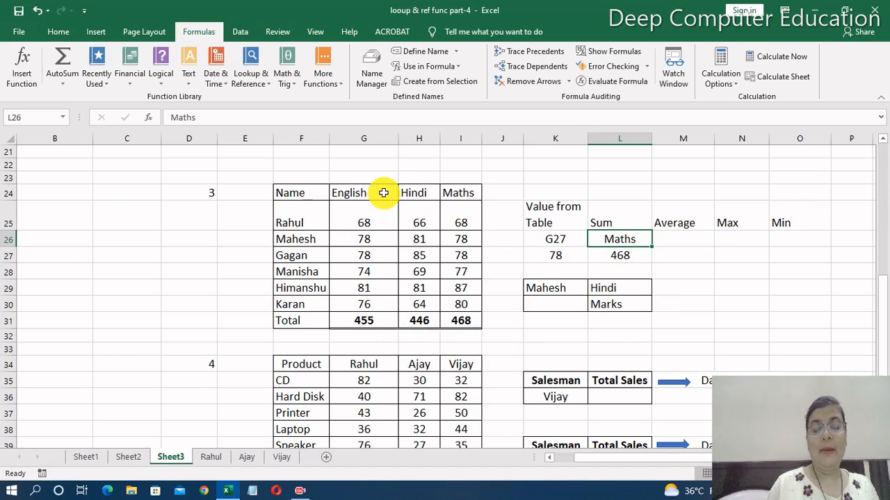
left_click_drag(383, 192, 380, 301)
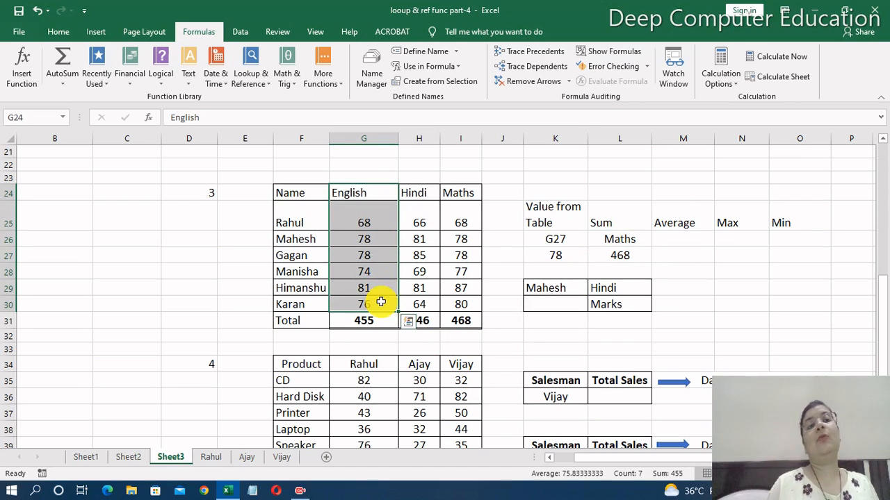
left_click(24, 117)
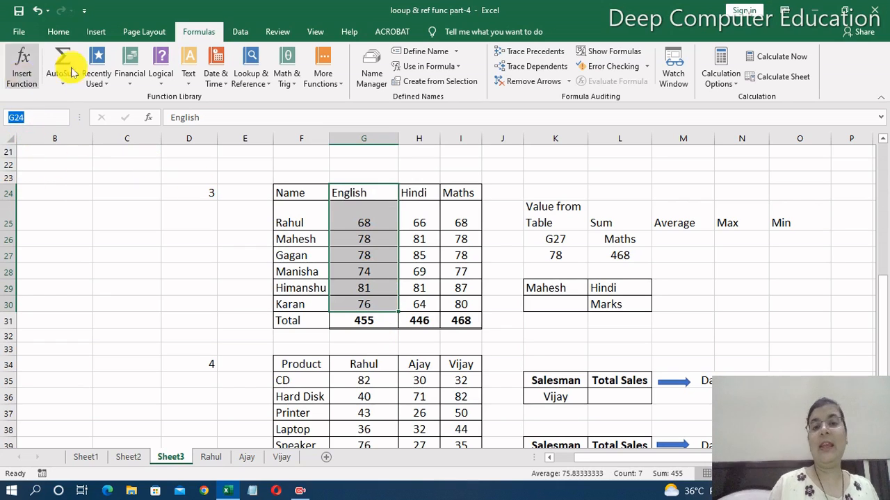
left_click(353, 236)
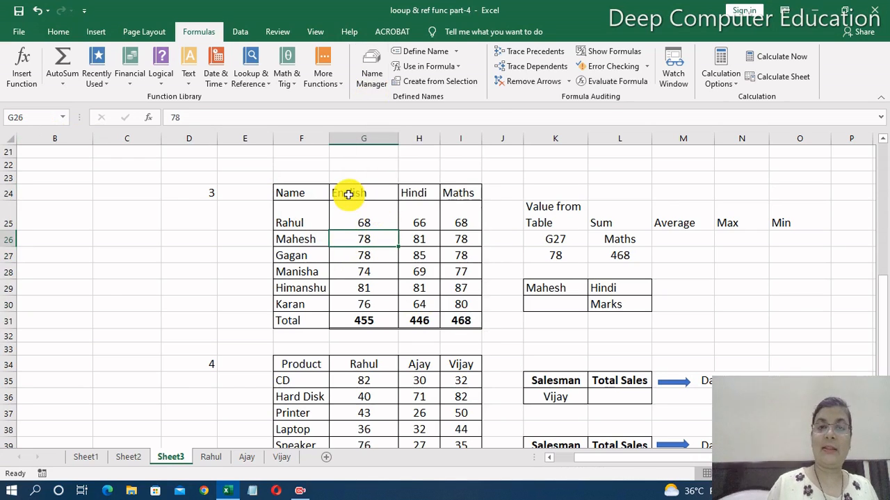
left_click_drag(348, 195, 359, 298)
left_click(556, 342)
- Enter the formula =AVERAGE(INDIRECT(L26)) in cell M27 to average the marks of the subject named in L26
left_click(692, 240)
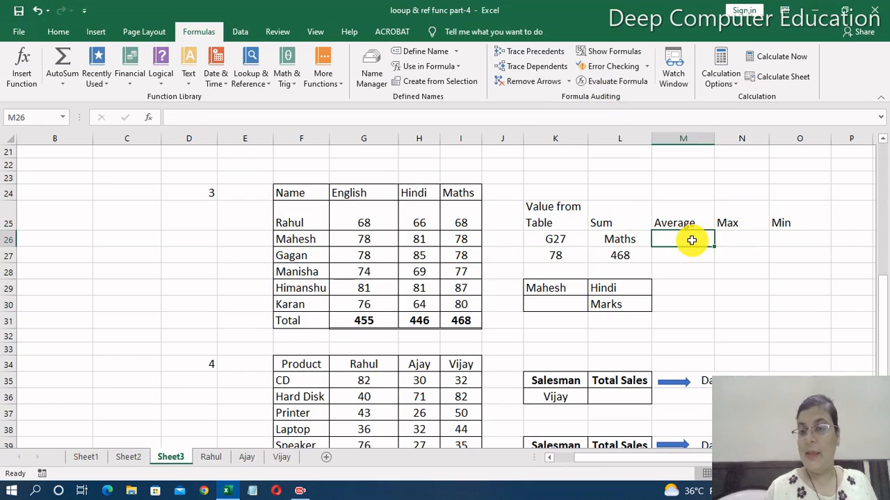
left_click(702, 256)
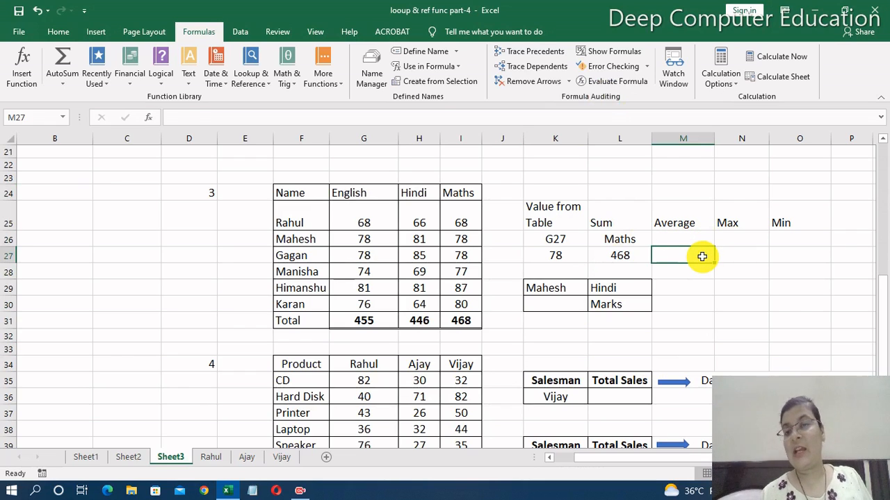
type("=")
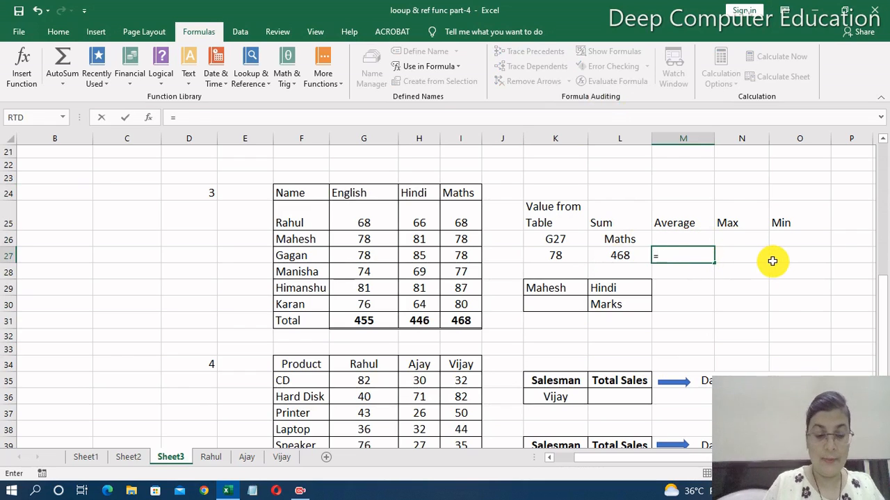
type("avr")
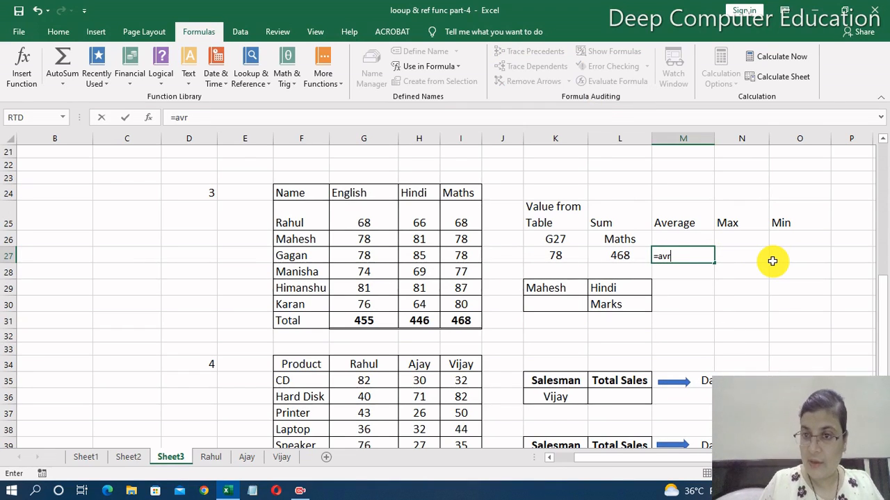
key("BackSpace")
type("e")
key("Down")
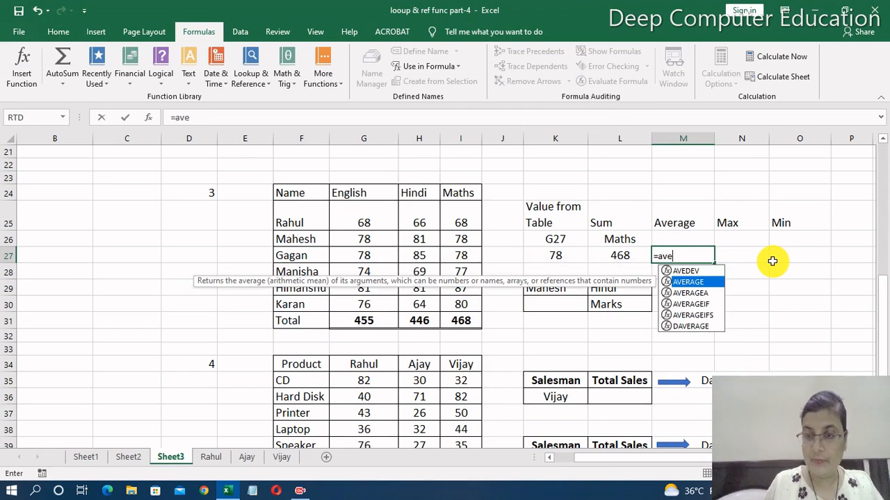
key("Tab")
type("indi")
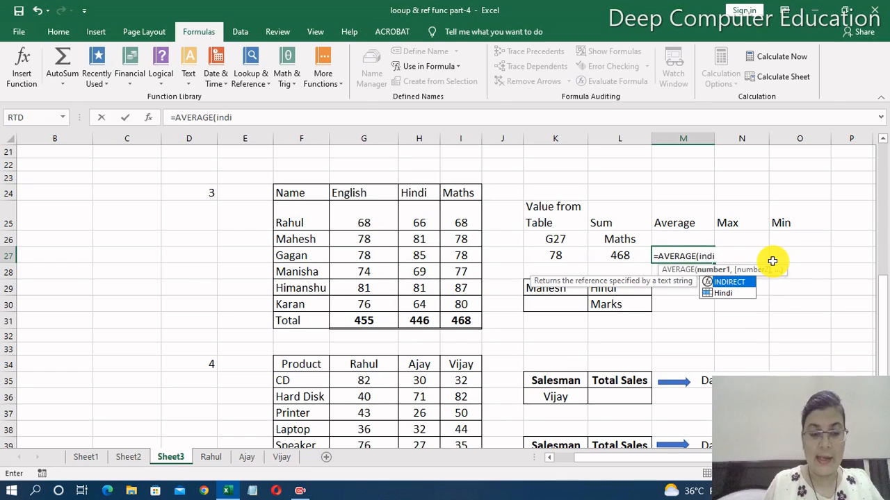
key("Tab")
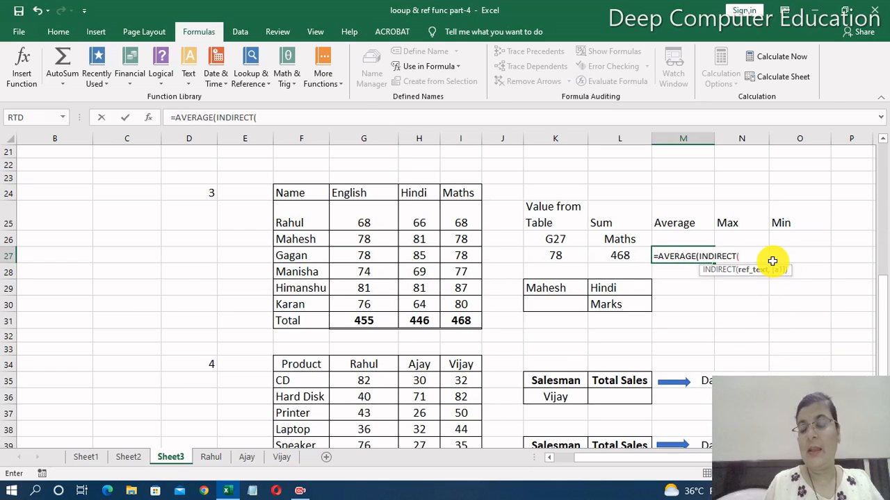
left_click(616, 239)
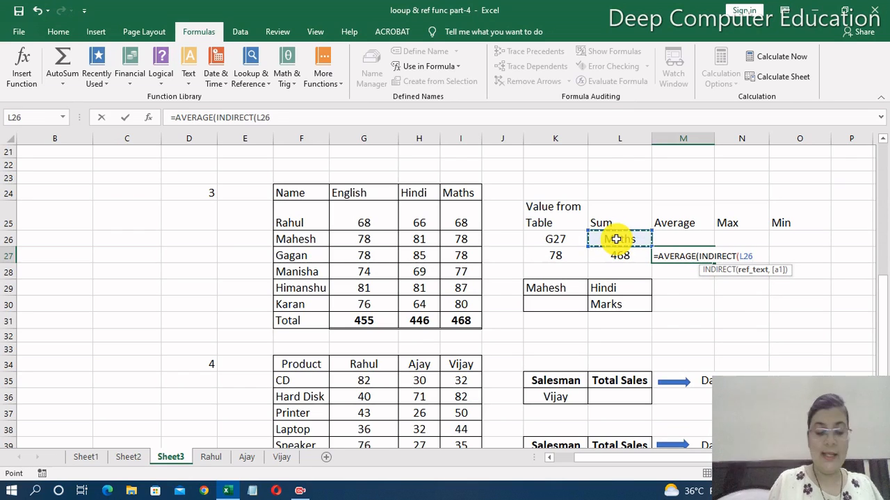
type(")")
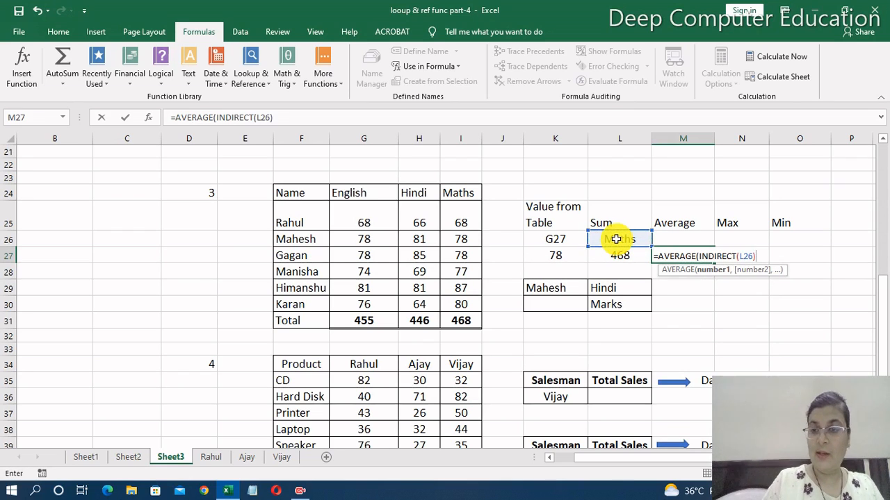
key("Return")
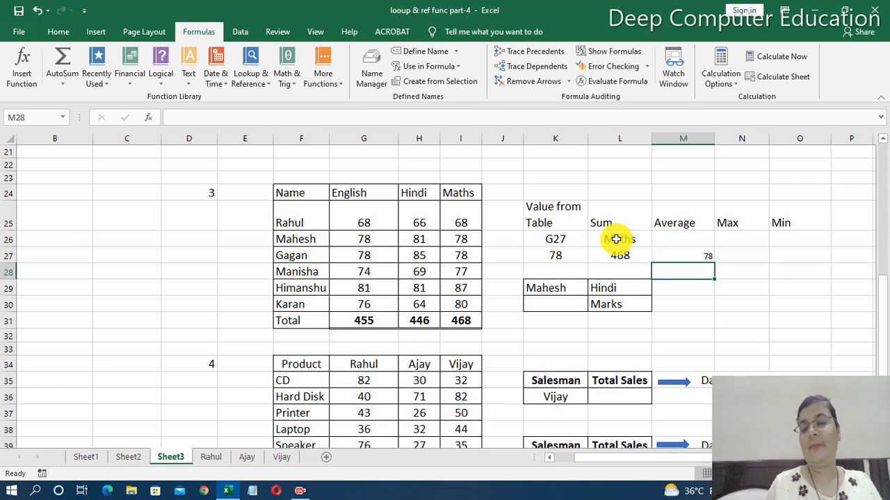
left_click(699, 252)
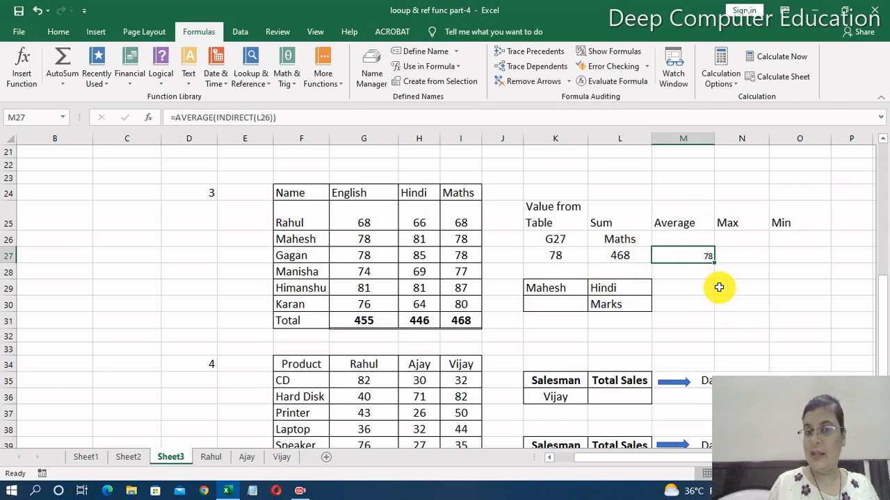
- Copy the cell formatting of L27 onto the average cell M27 and the empty Max and Min cells N27:O27
left_click(619, 254)
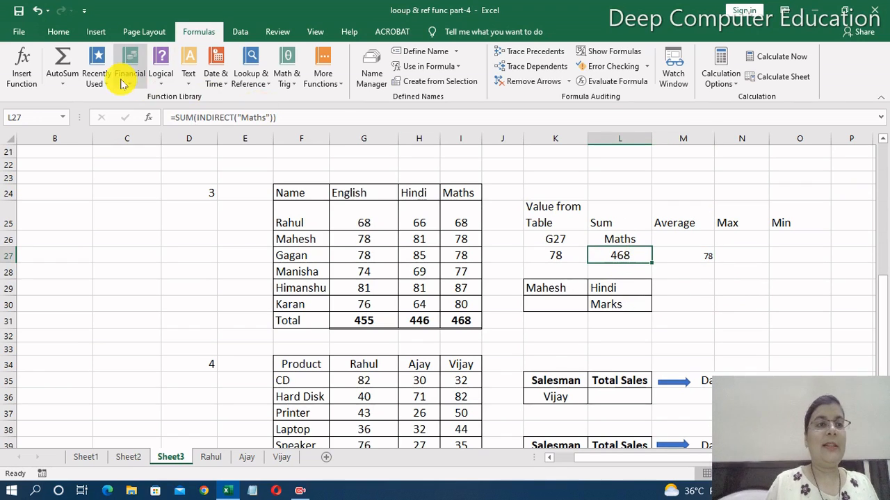
left_click(68, 32)
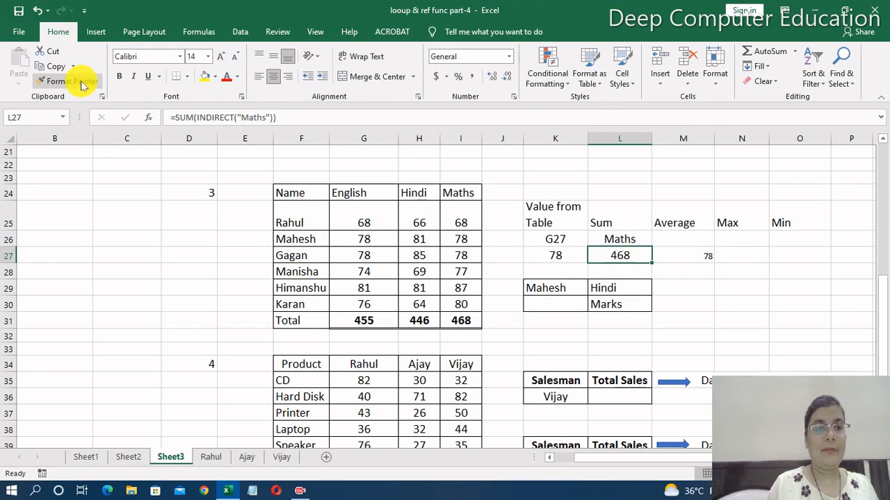
left_click(81, 84)
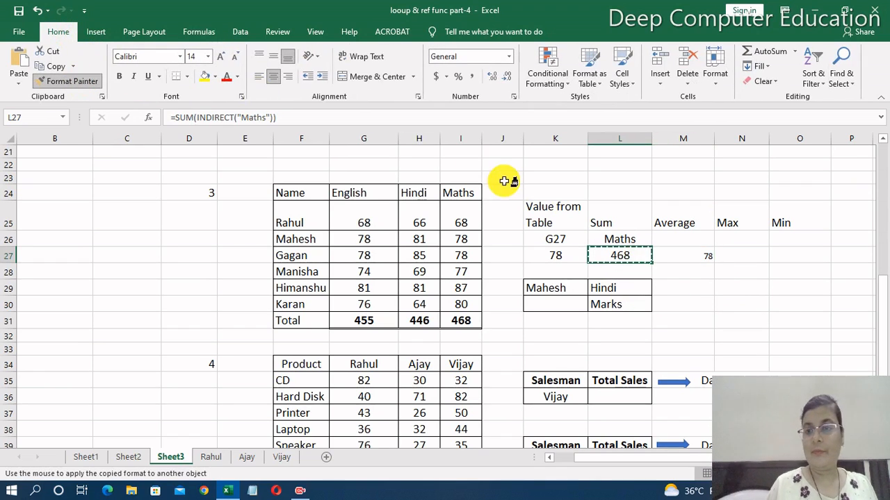
left_click(684, 251)
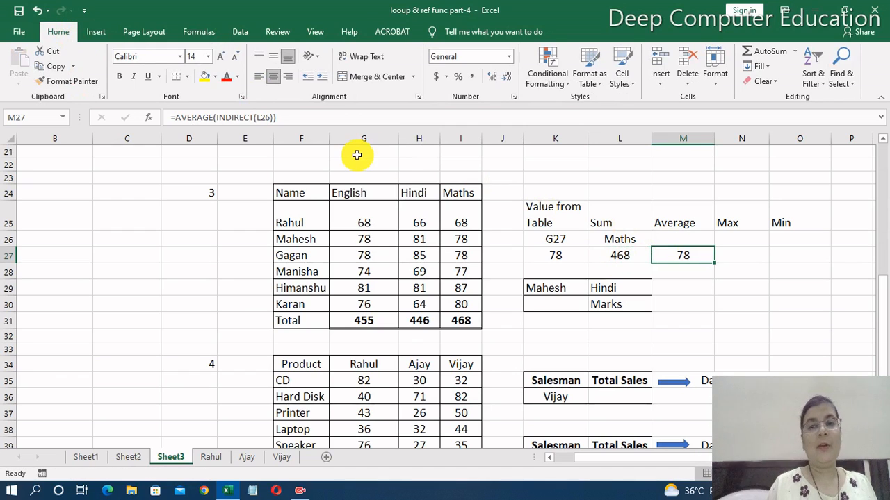
left_click(92, 82)
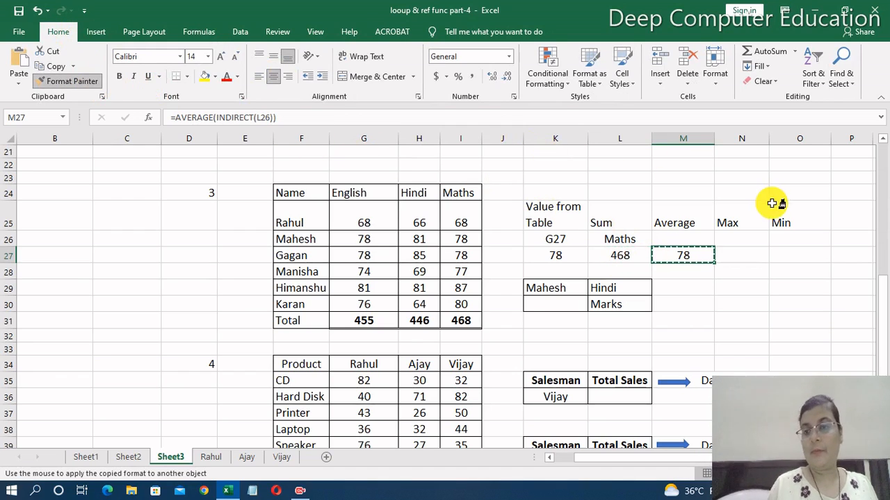
left_click_drag(746, 249, 786, 249)
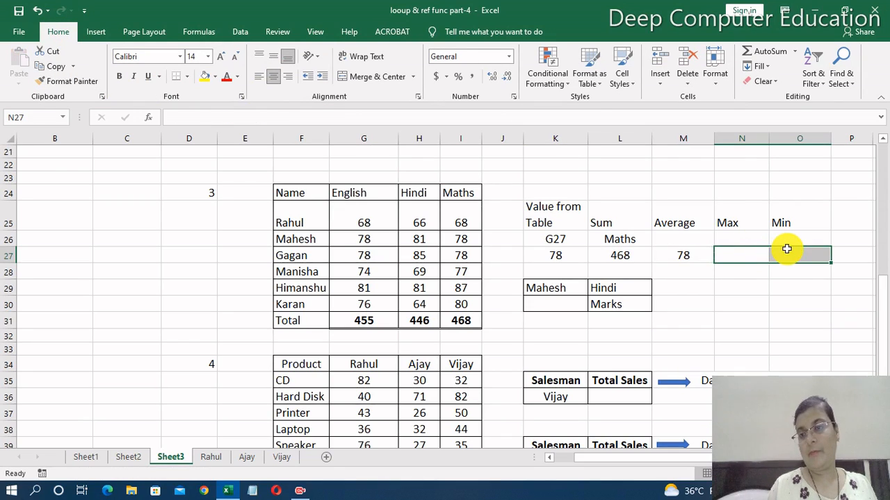
left_click(736, 285)
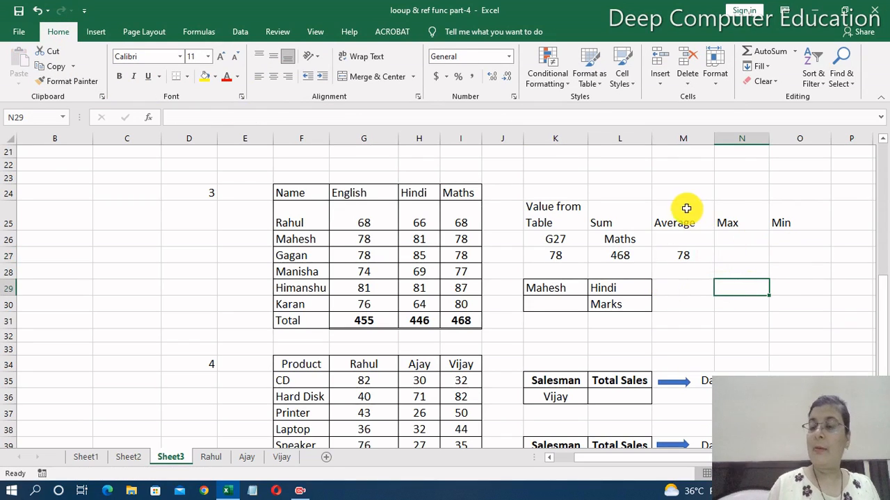
- Check the average in M27 against the average and sum of the Maths marks I25:I30
left_click(681, 256)
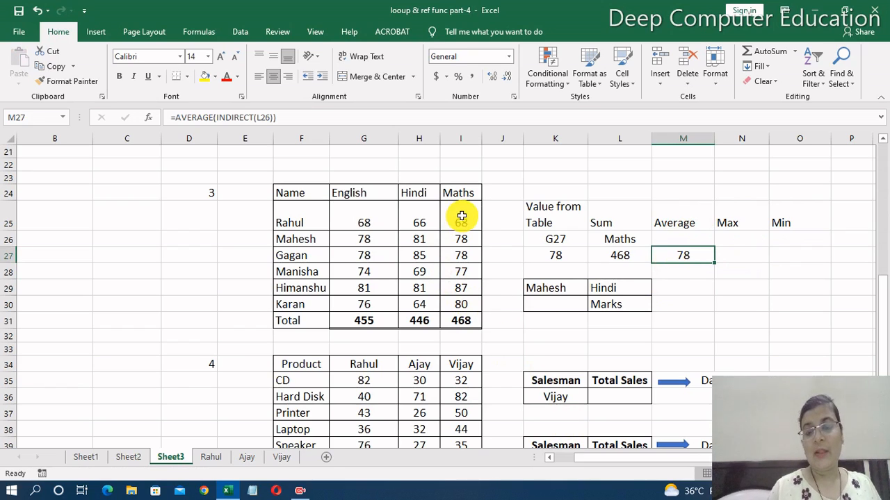
left_click_drag(462, 216, 460, 302)
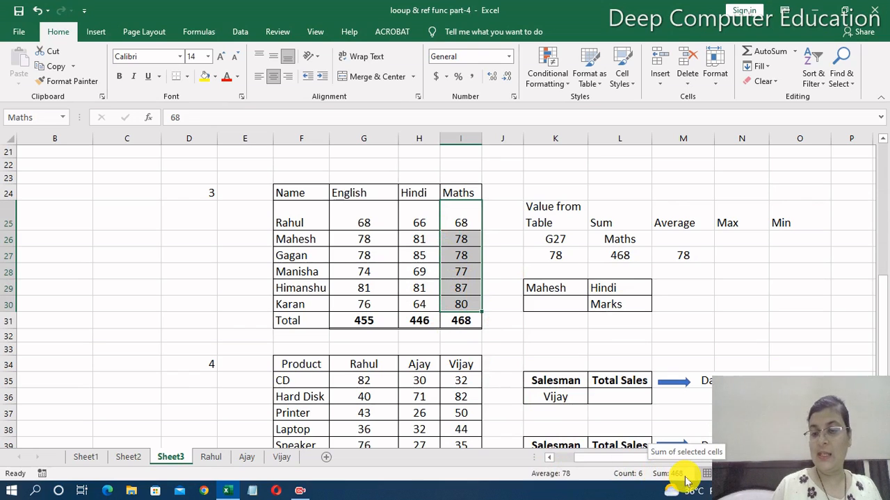
left_click(765, 321)
- Enter the formula =MAX(INDIRECT(L26)) in cell N27 and compare its result with the Maths marks I25:I30
left_click(728, 257)
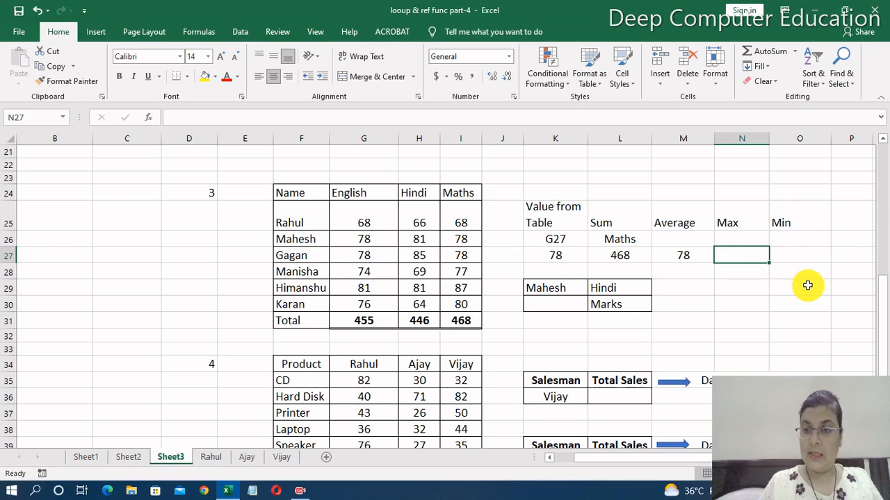
type("=max")
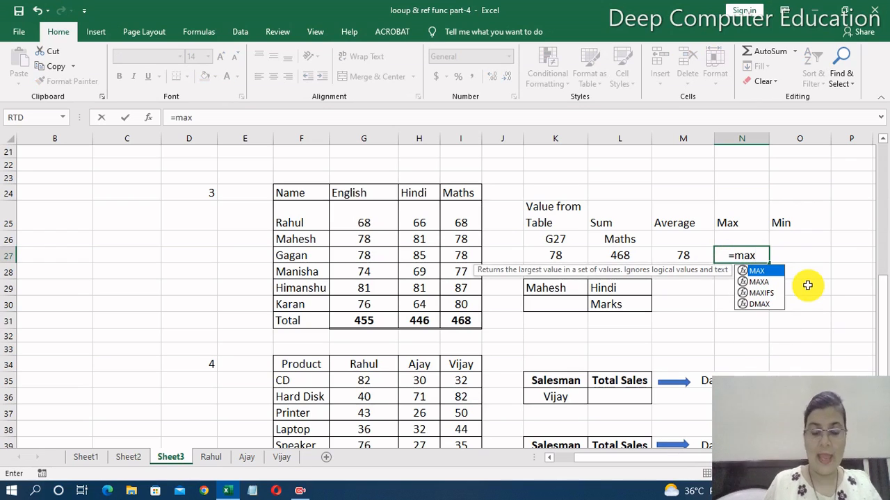
key("Tab")
type("ind")
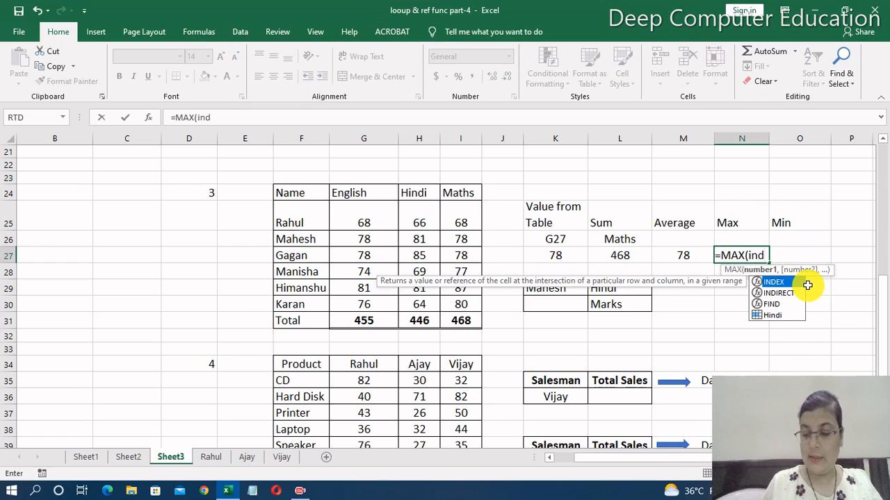
key("Down")
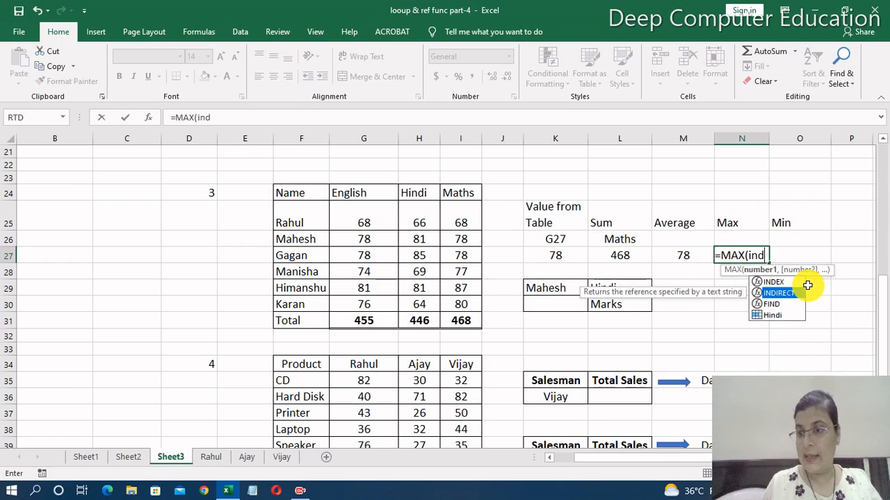
key("Tab")
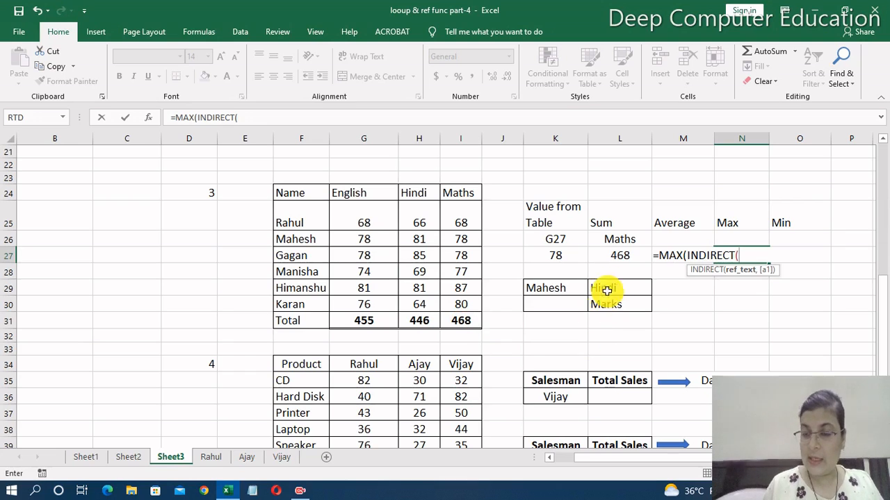
left_click(633, 240)
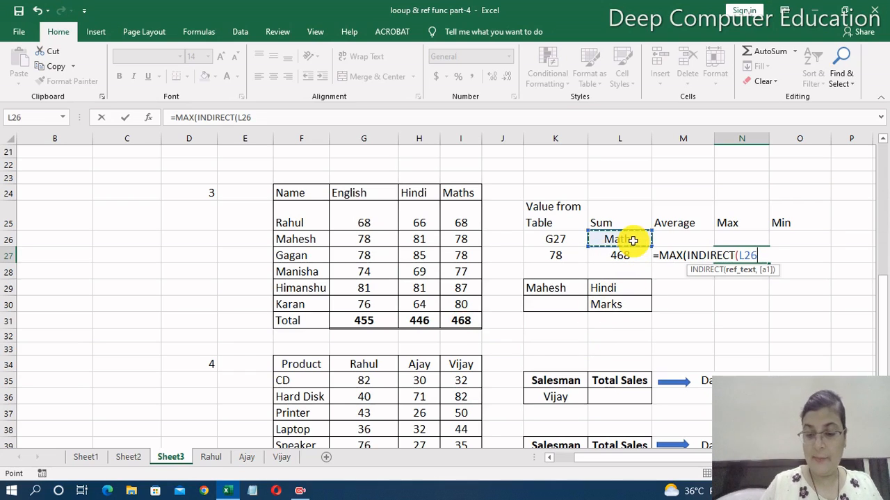
type(")")
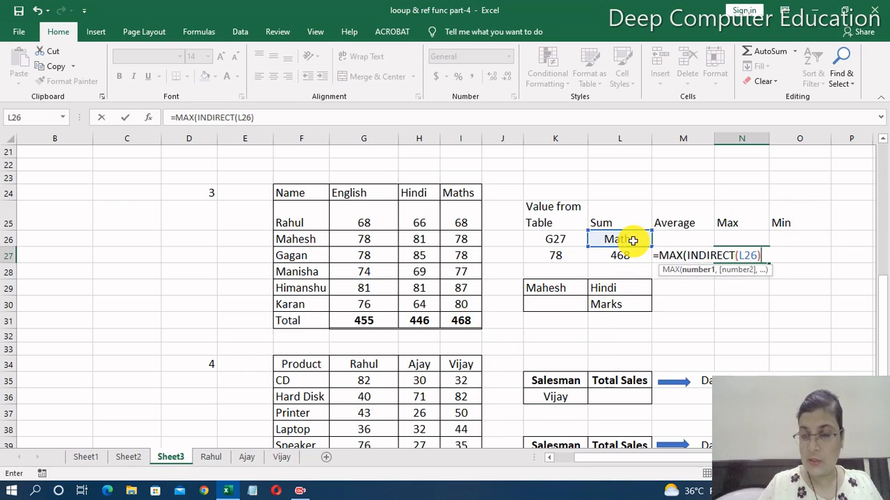
type(")")
key("Return")
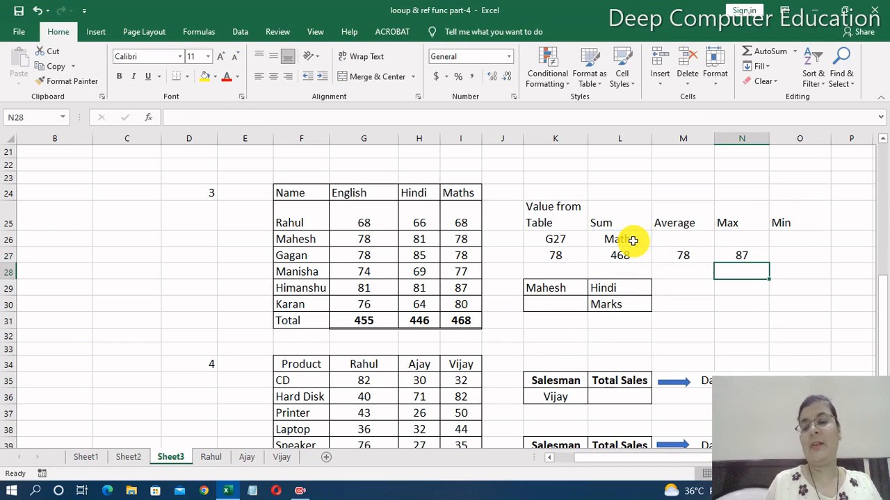
left_click(755, 253)
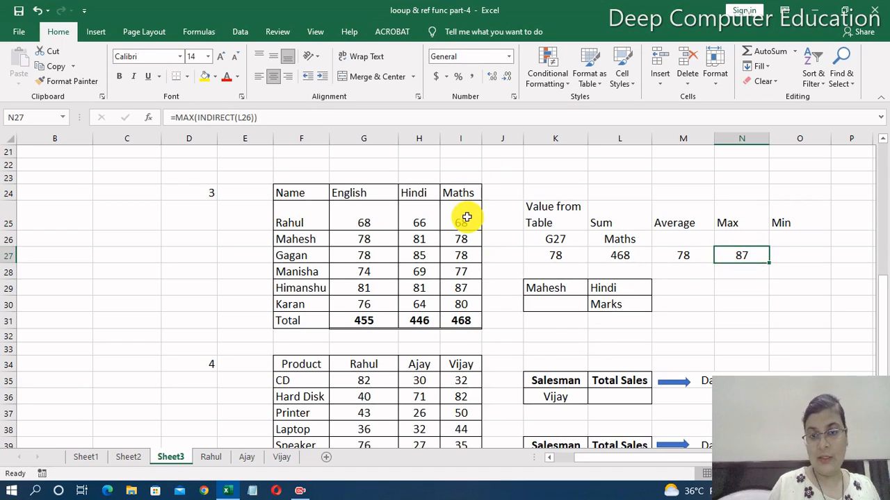
left_click_drag(462, 221, 465, 303)
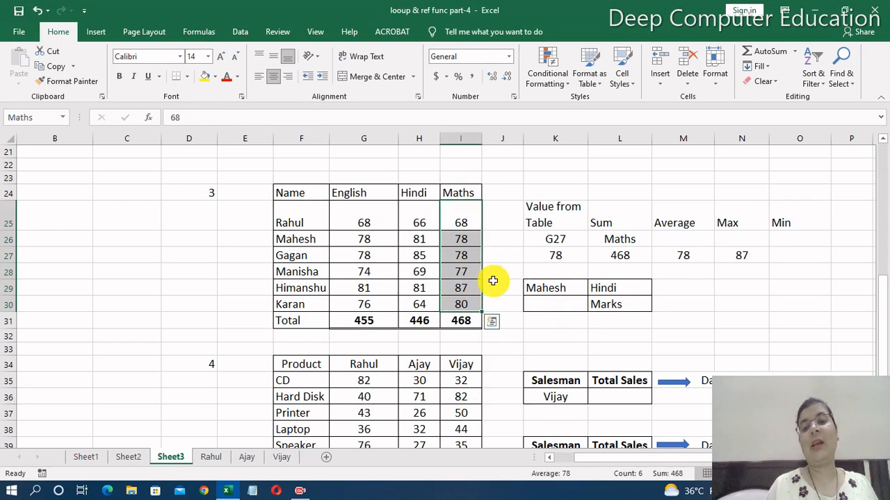
- Enter the formula =MIN(INDIRECT("English")) in cell O27 to get the minimum of the English marks
left_click(788, 254)
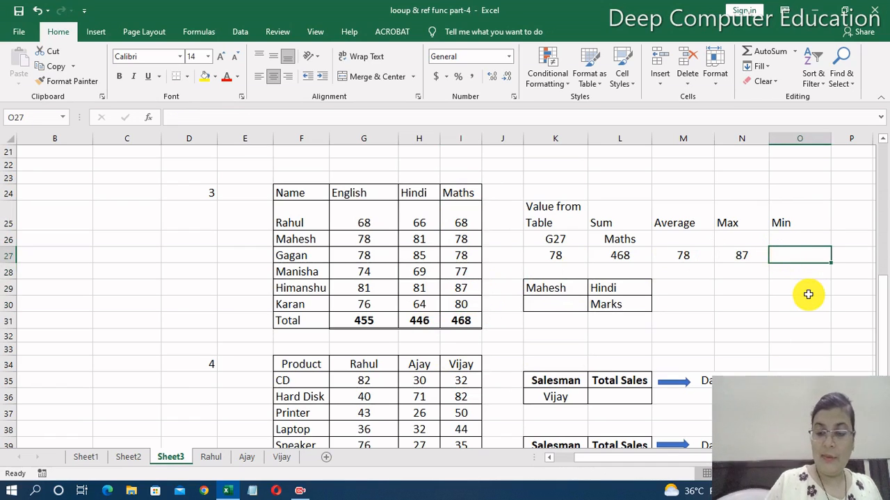
type("=min")
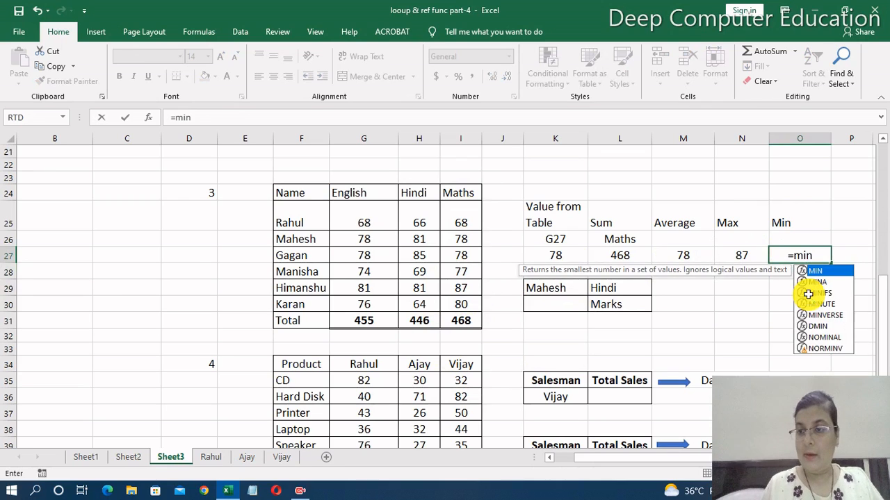
key("Tab")
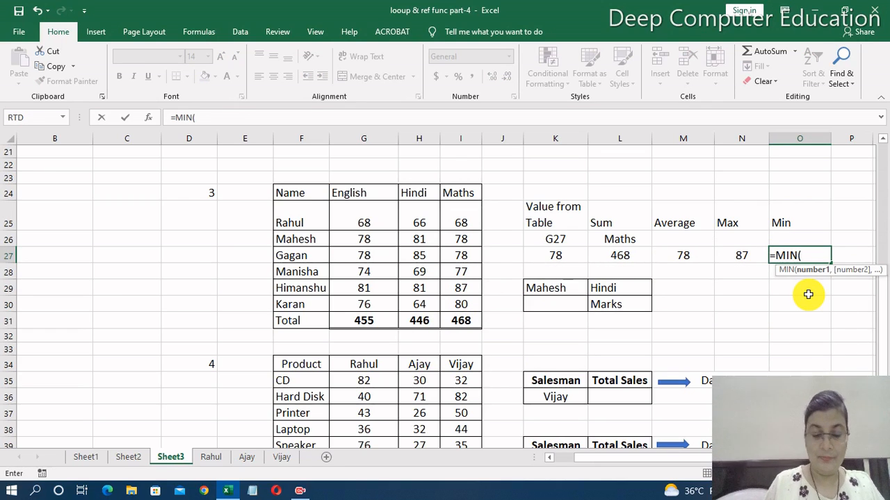
type("indi")
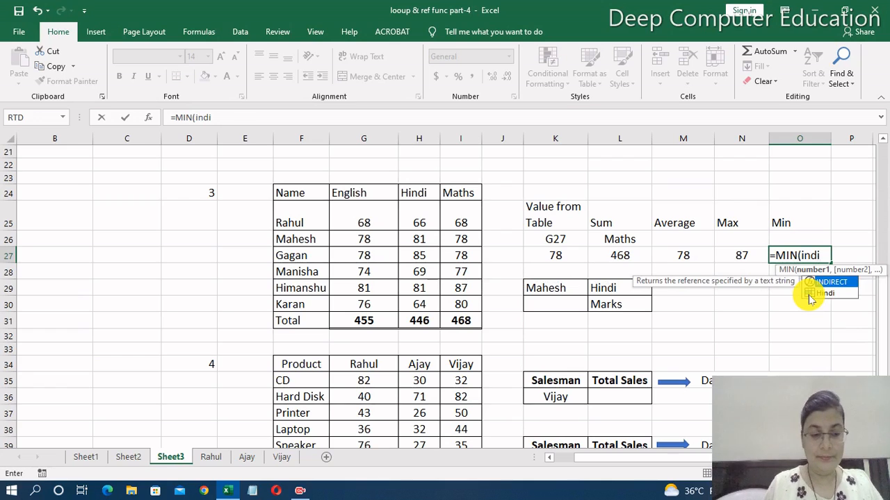
key("Tab")
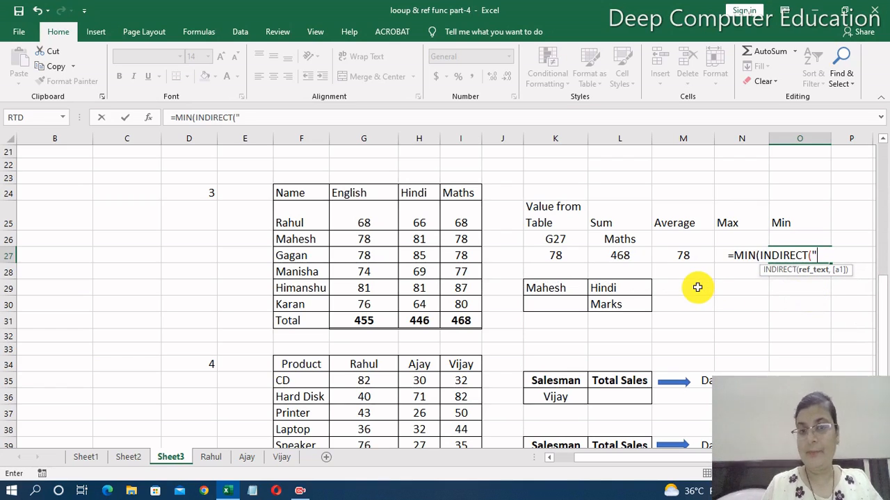
type("\"E")
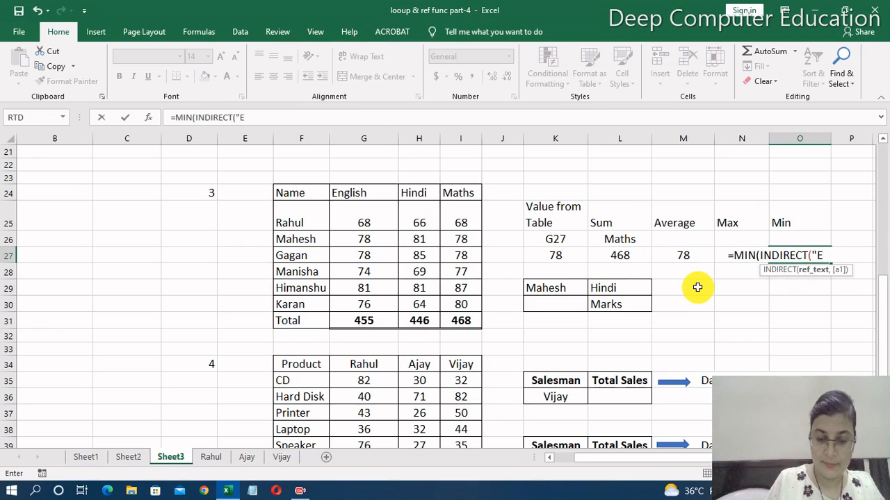
type("ngli")
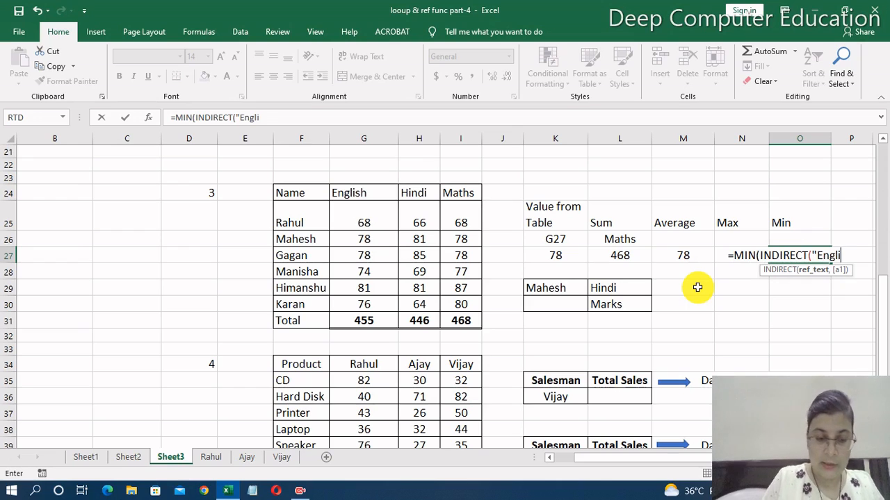
type("sh\"")
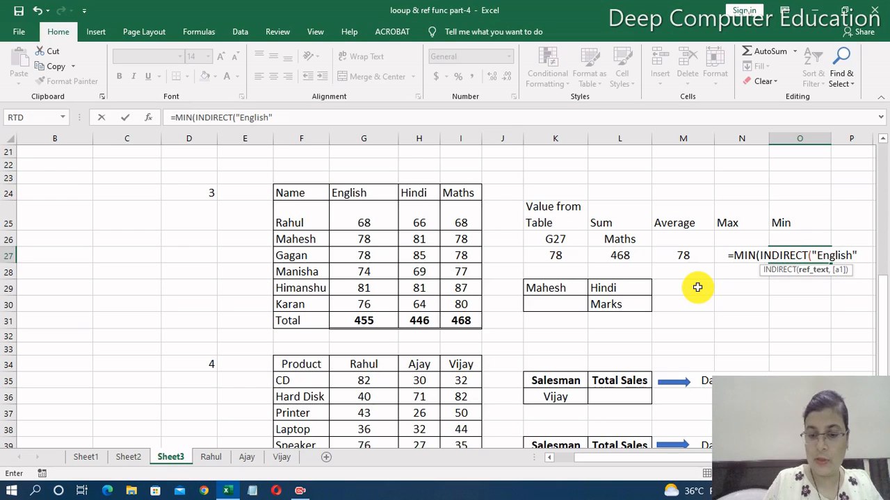
type(")")
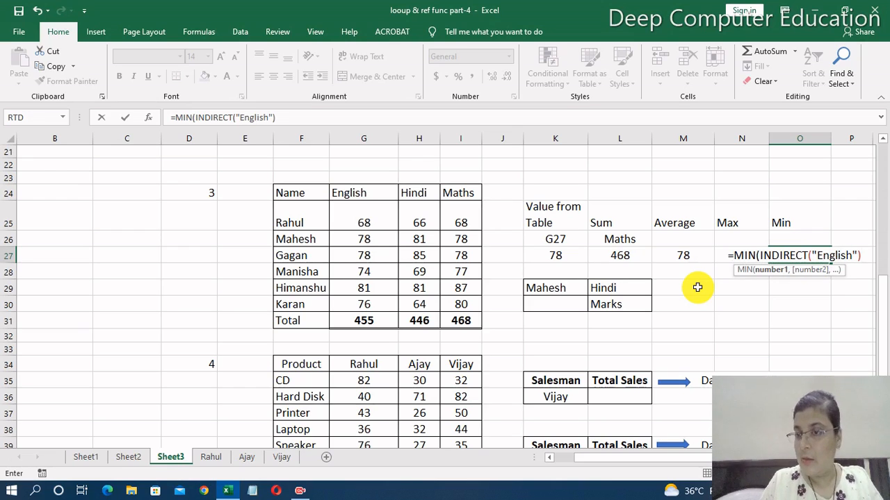
type(")")
key("Return")
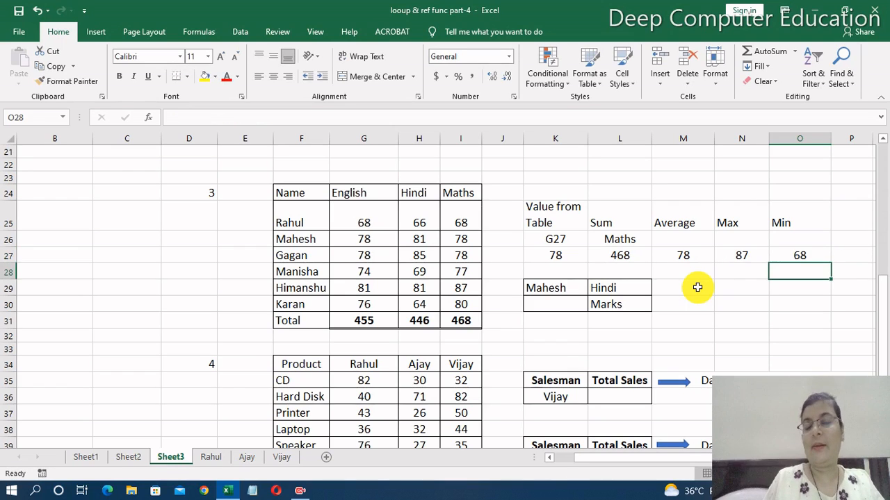
left_click(782, 254)
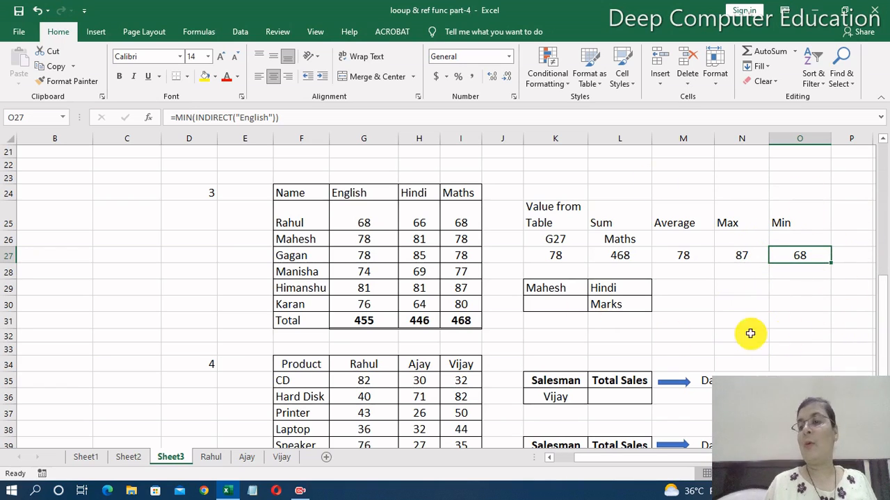
- Try to create range names from the top row and left column of the marks table F24:I31, cancelling at the English name replacement
scroll(884, 341, "down", 1)
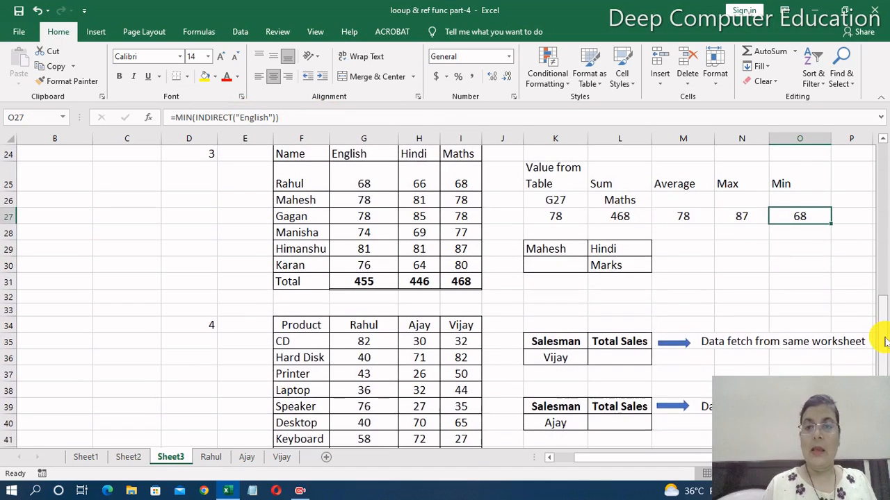
left_click_drag(884, 341, 877, 320)
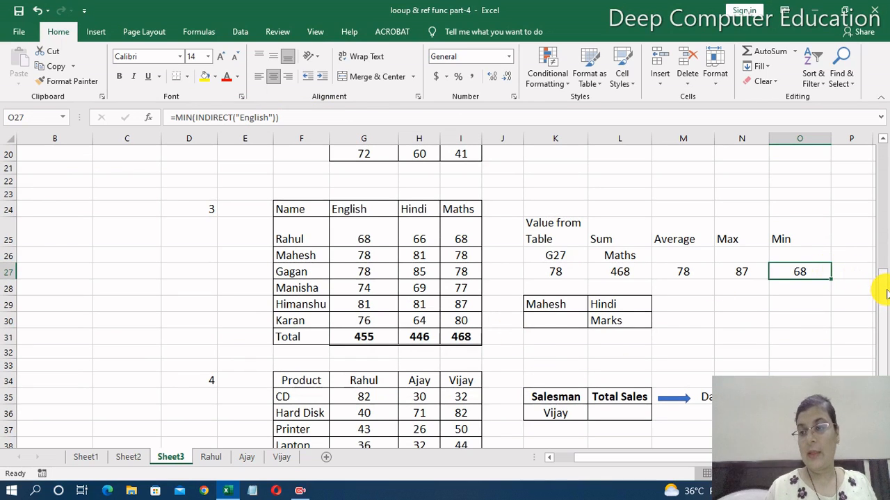
mouse_move(882, 294)
left_mouse_down()
mouse_move(884, 303)
mouse_move(870, 301)
left_mouse_up()
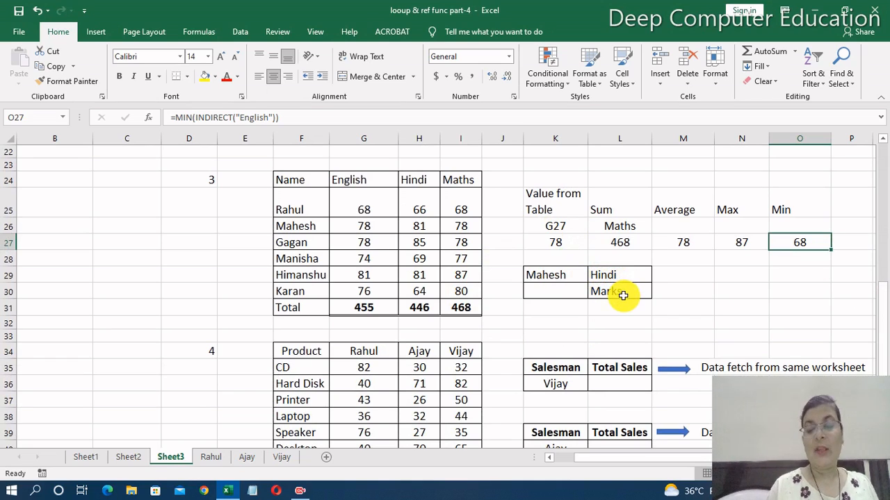
left_click(551, 289)
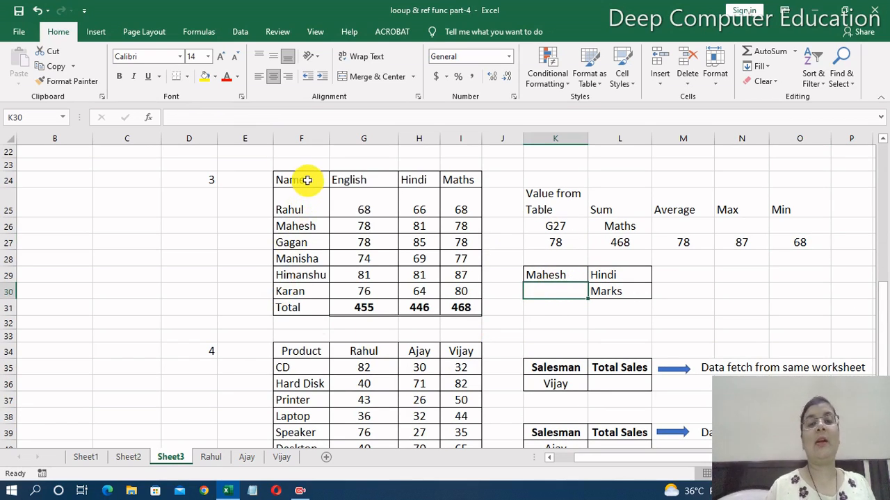
left_click_drag(308, 180, 456, 311)
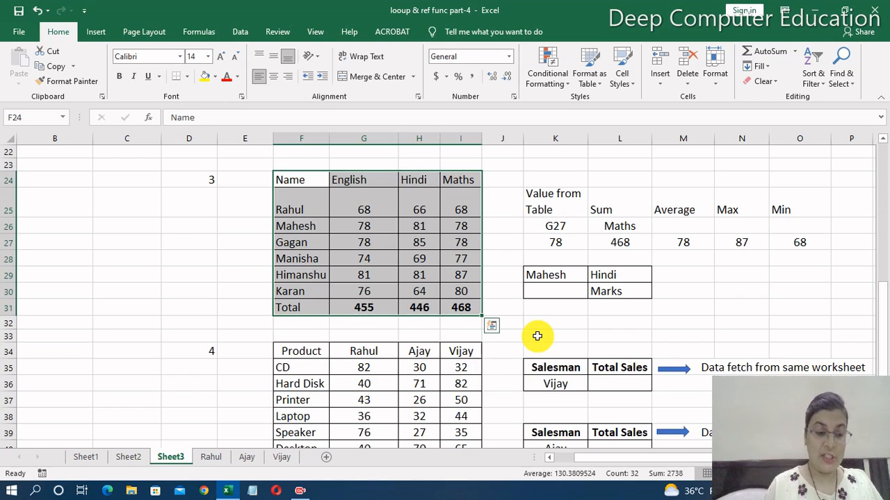
key("ctrl+shift+F3")
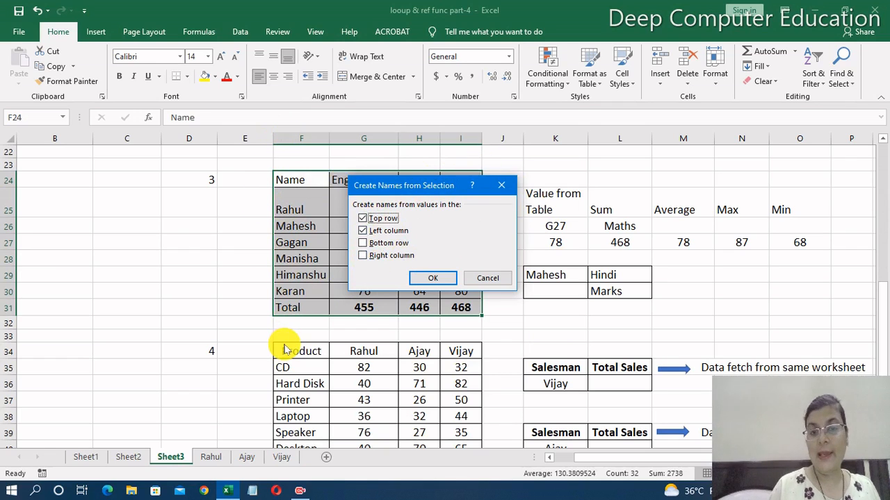
left_click(425, 278)
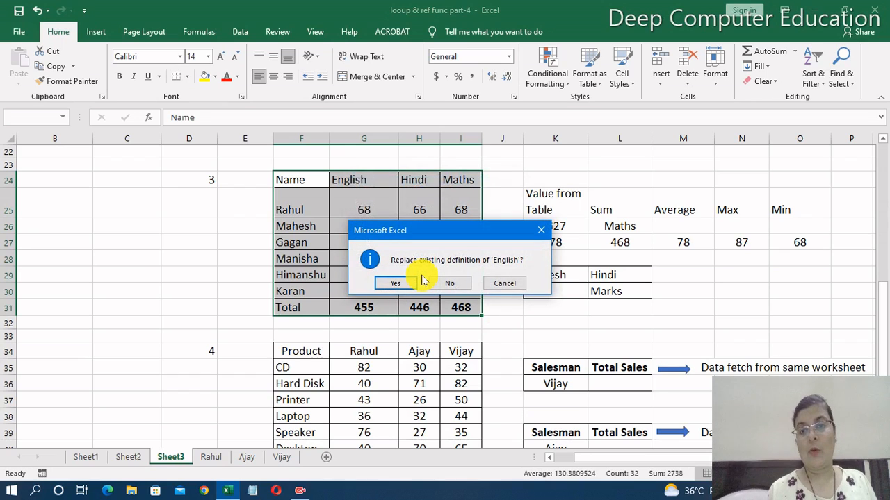
left_click(505, 283)
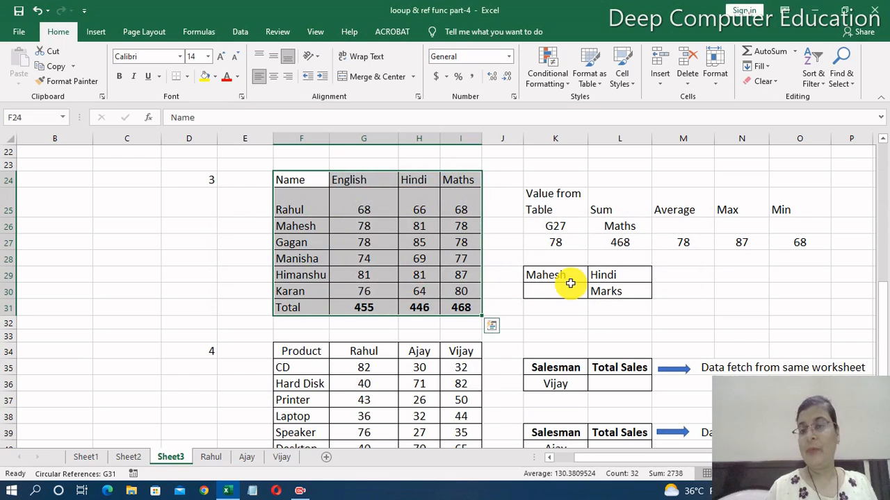
- Enter the intersection formula =INDIRECT(K29) INDIRECT(L29) in cell K30 to pull the named student's marks in the subject from L29
left_click(569, 288)
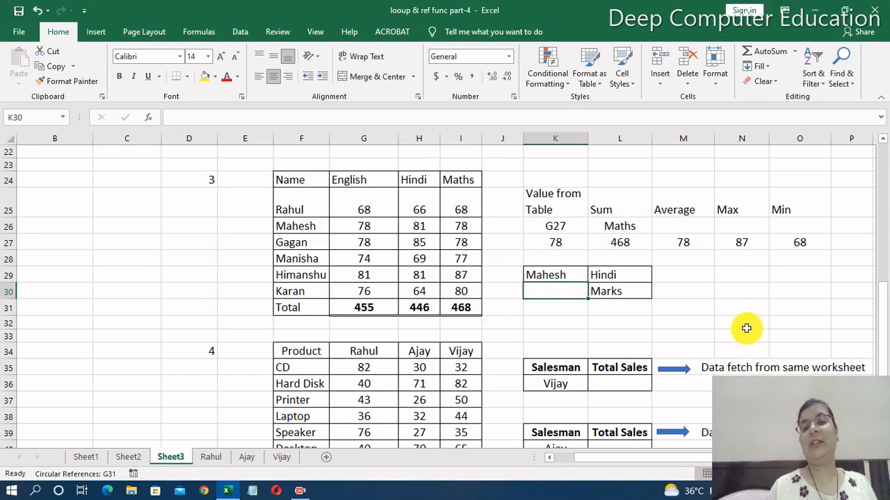
type("=")
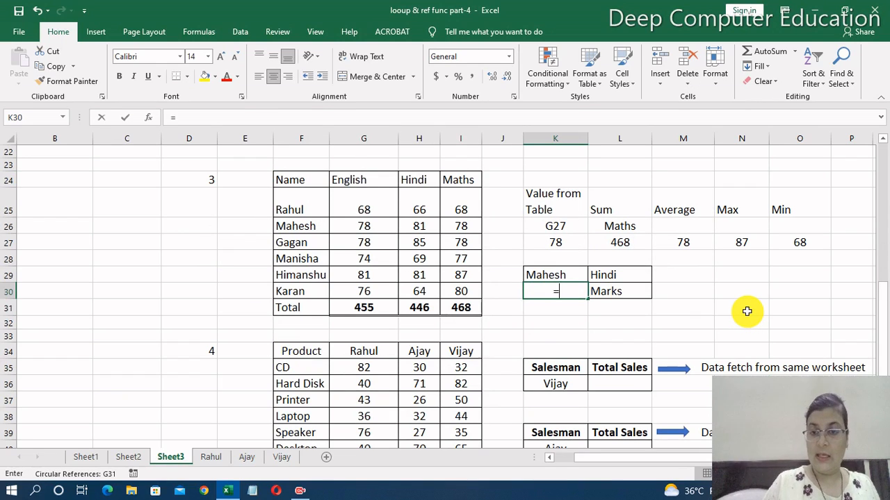
type("indi")
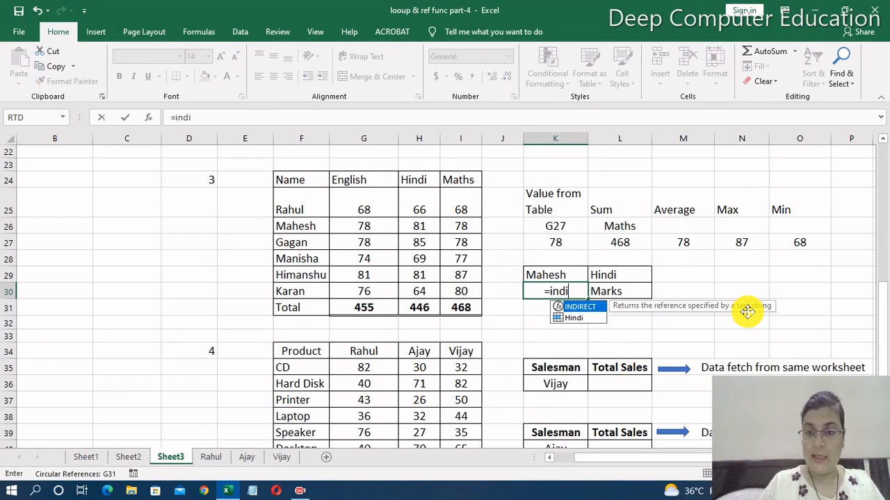
key("Tab")
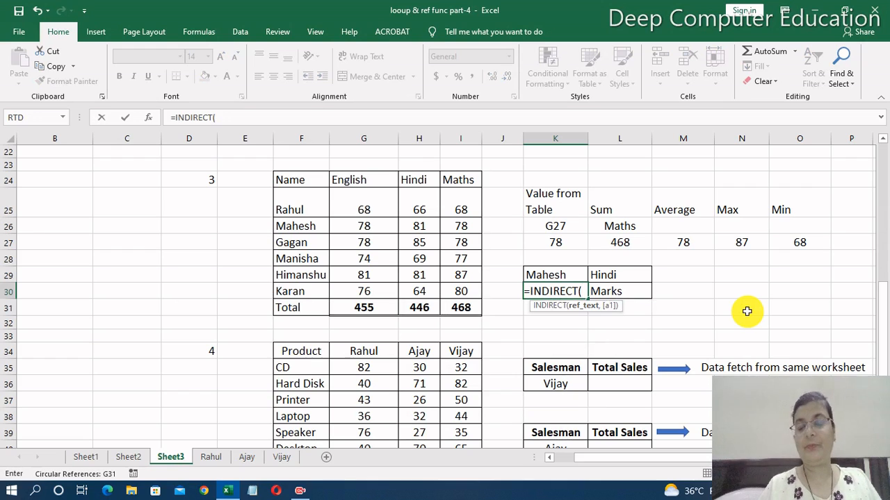
left_click(557, 276)
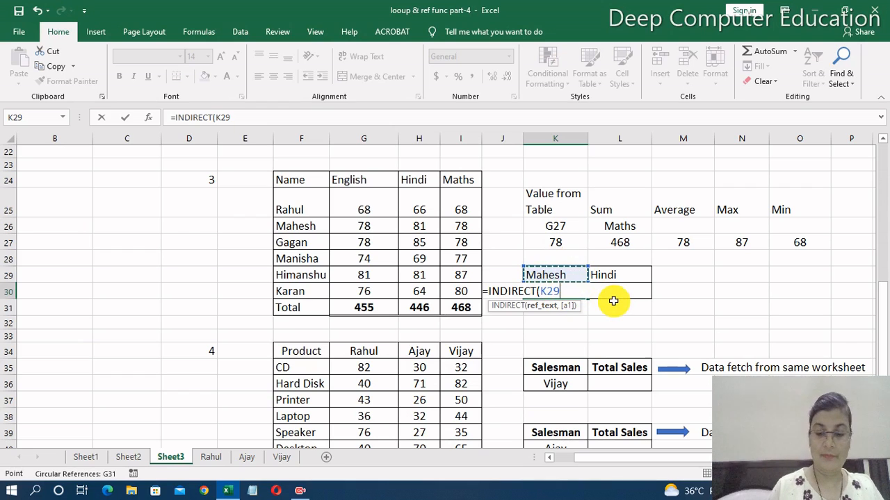
type(")")
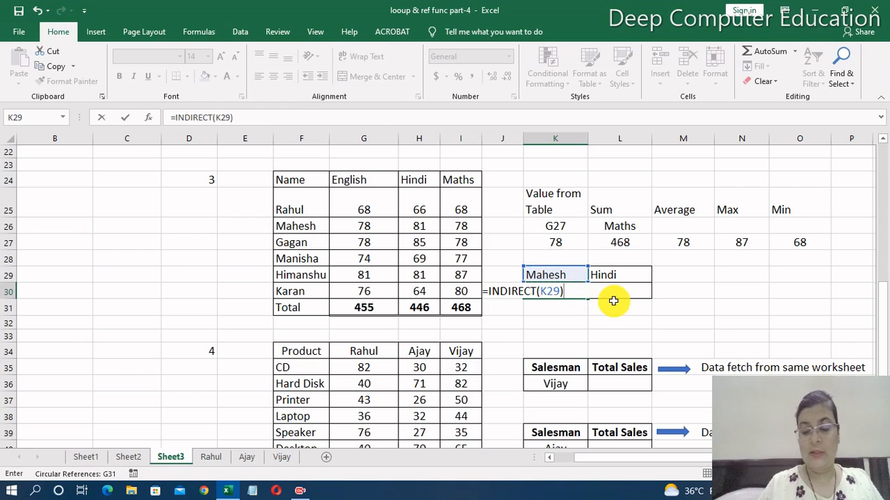
type(" ind")
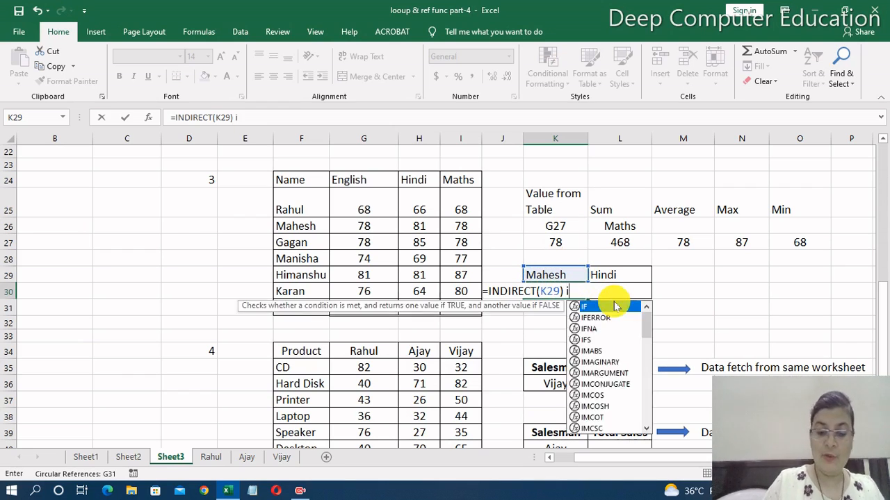
key("Down")
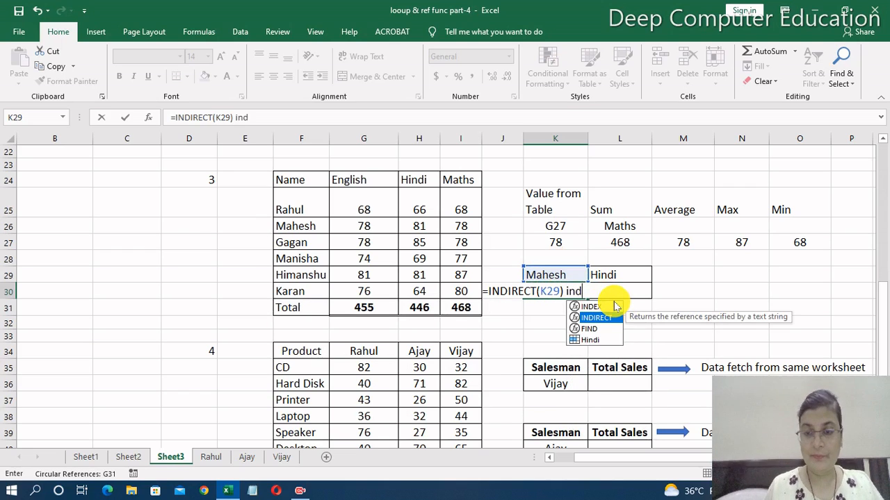
double_click(615, 318)
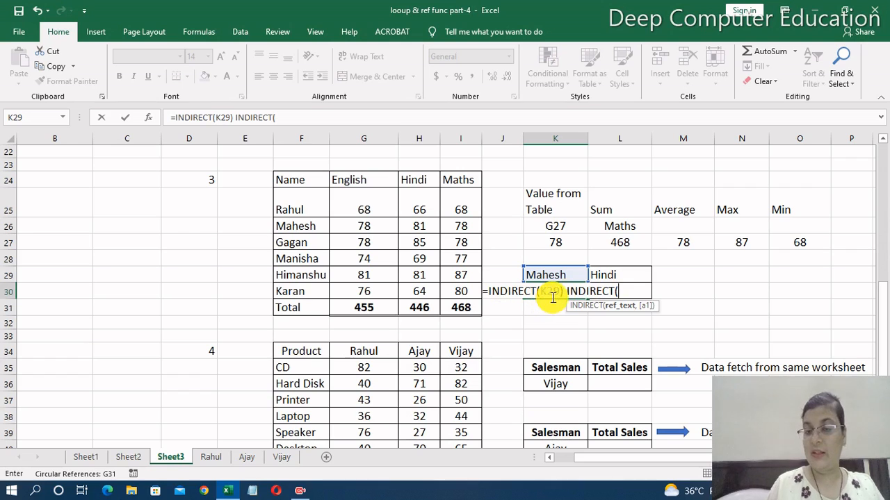
left_click(639, 273)
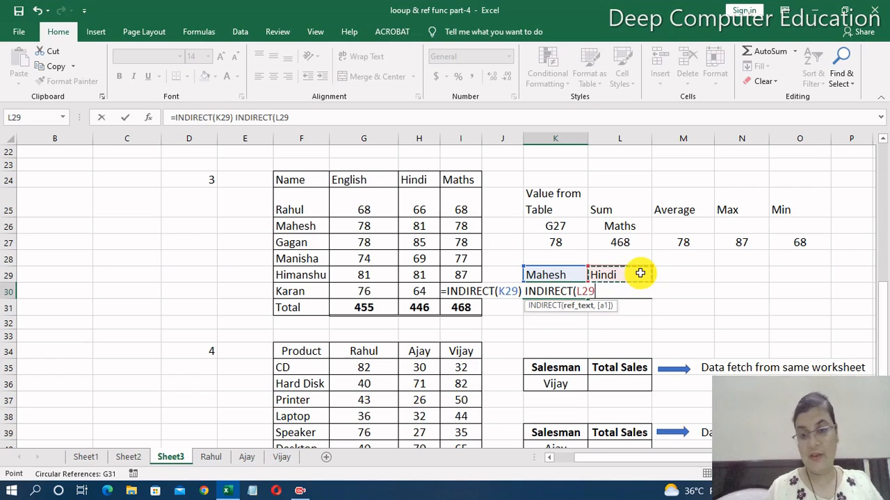
type(")")
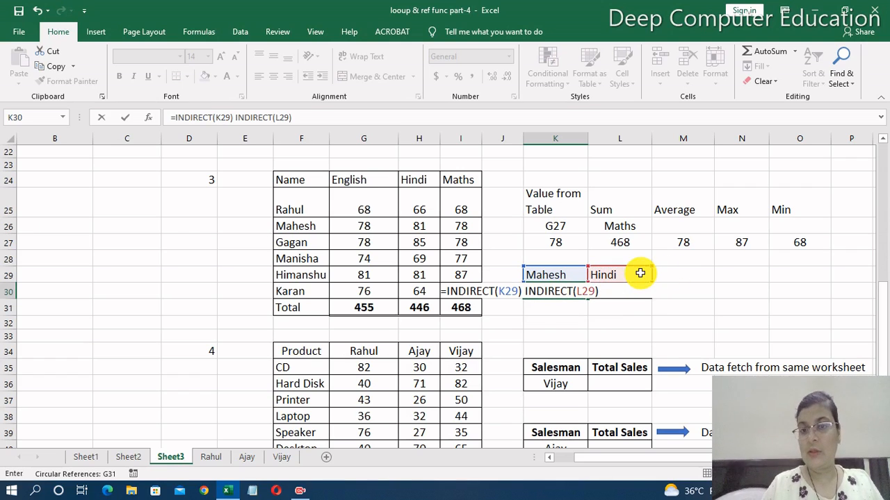
key("Return")
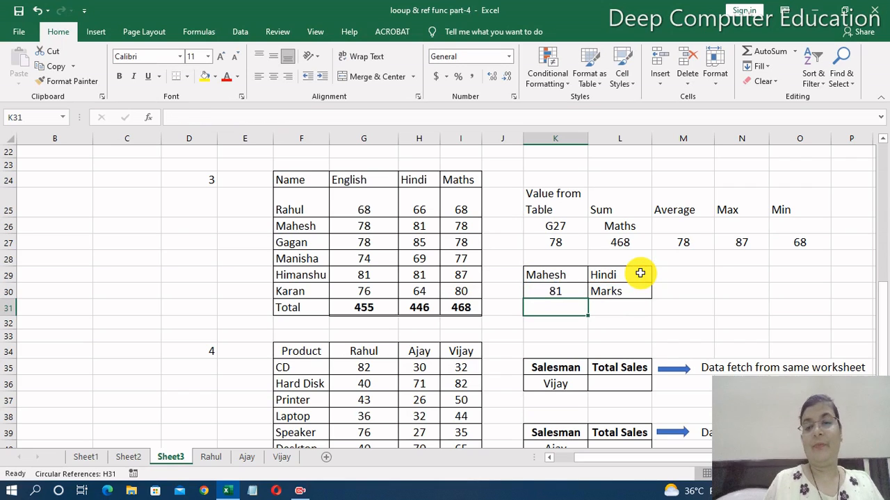
- Compare the formula result in K30 with the student's Hindi mark in H26 and the lookup name in K29
left_click(572, 293)
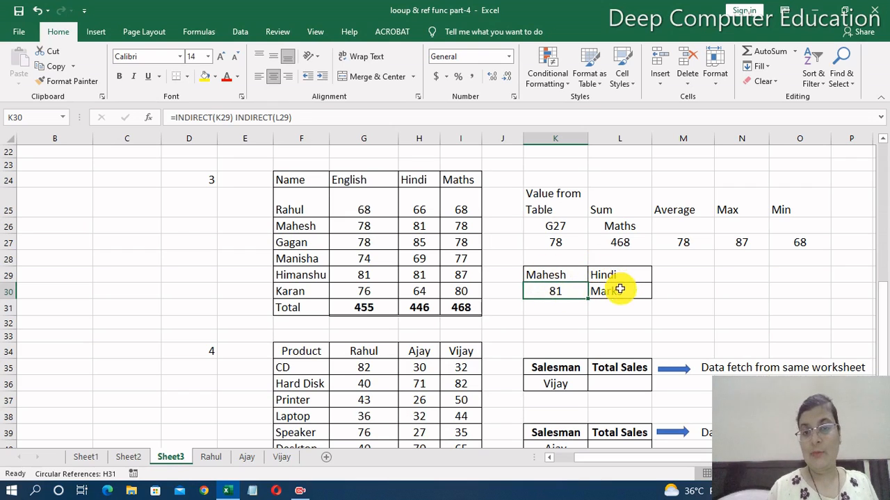
left_click(419, 223)
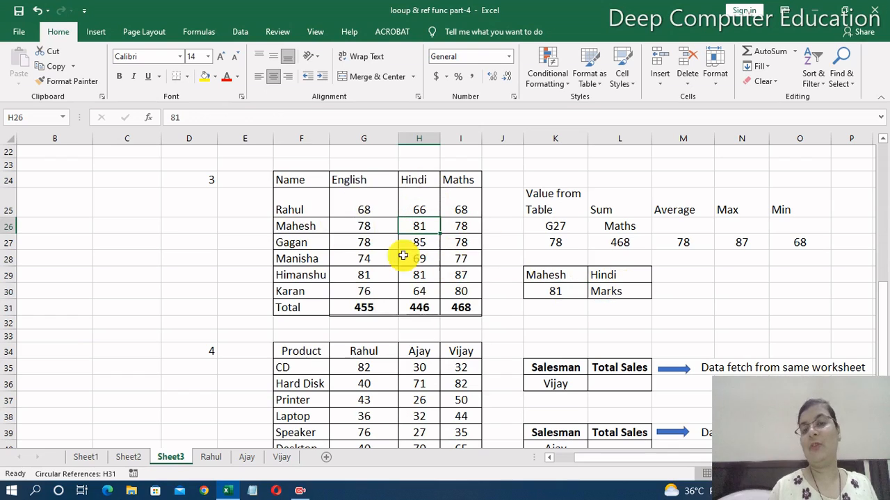
left_click(571, 292)
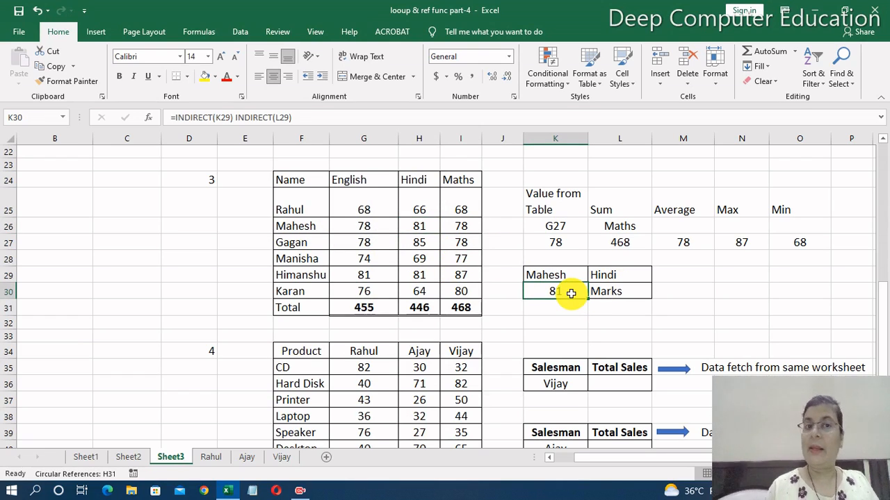
left_click(577, 276)
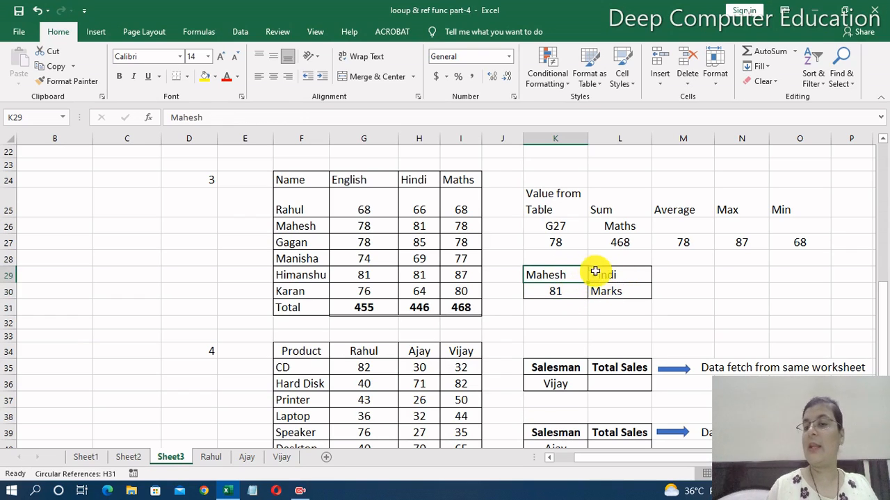
- Set the lookup to the first student in the K29 list and the subject in L29 to English
left_click(594, 275)
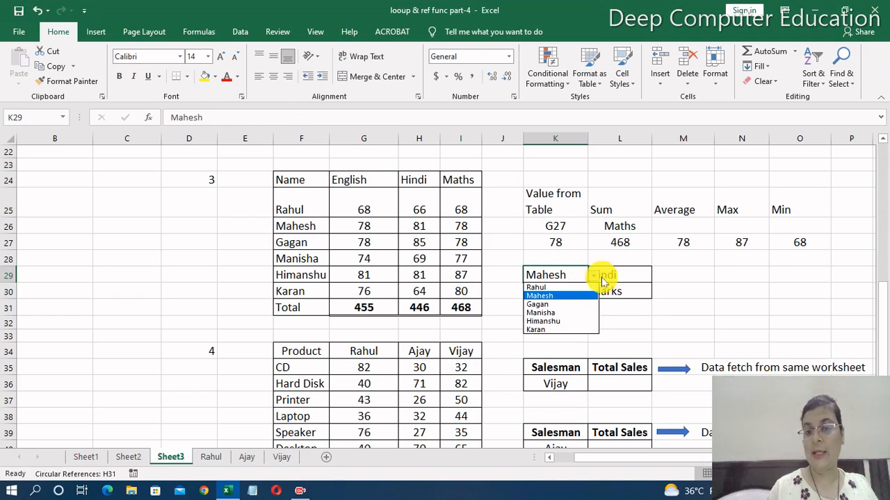
left_click(566, 287)
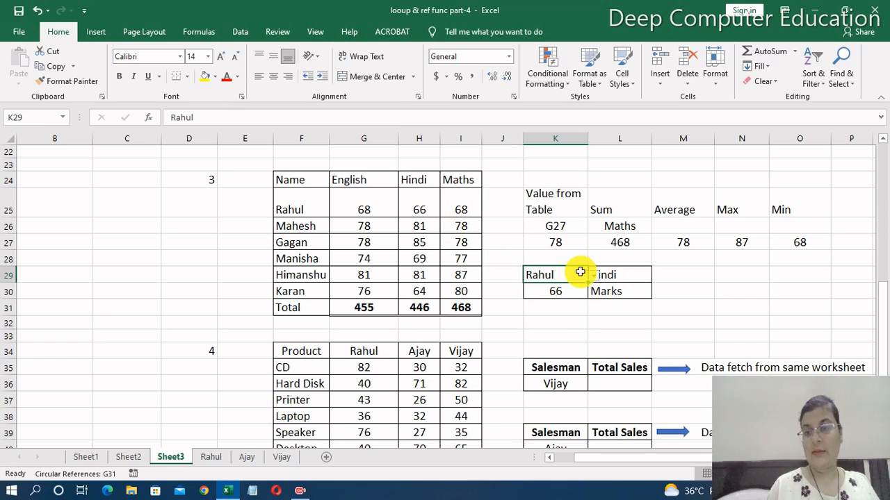
left_click(618, 273)
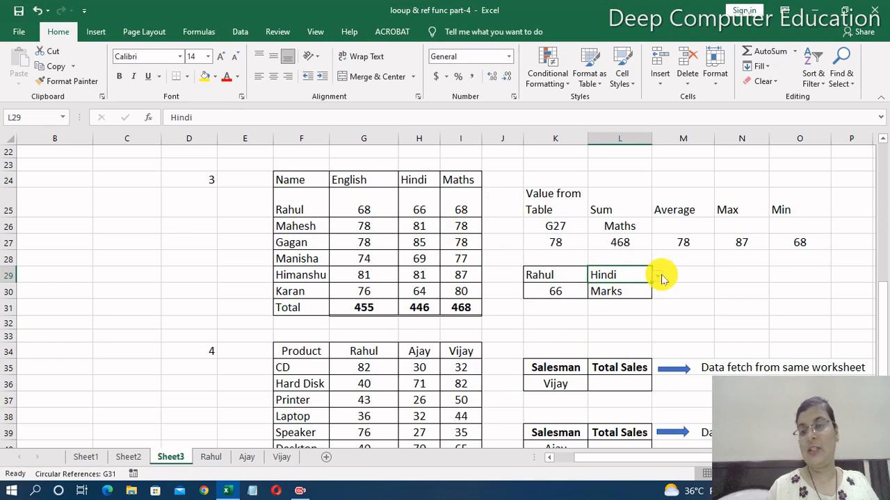
left_click(657, 276)
left_click(643, 288)
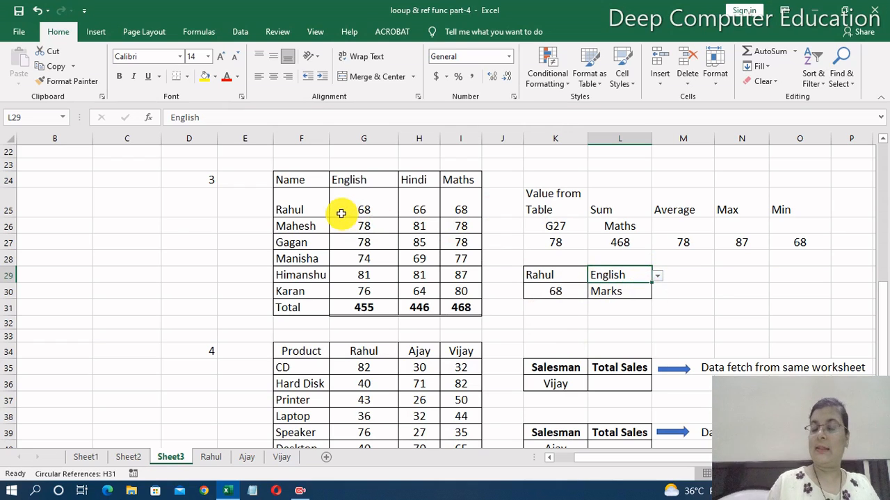
- Change the student in K29 to the third name in its list
left_click(568, 272)
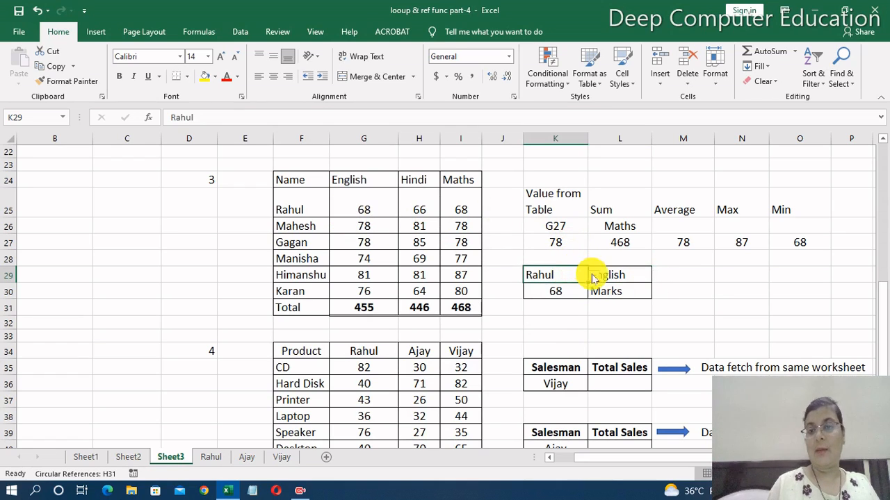
left_click(593, 276)
left_click(565, 304)
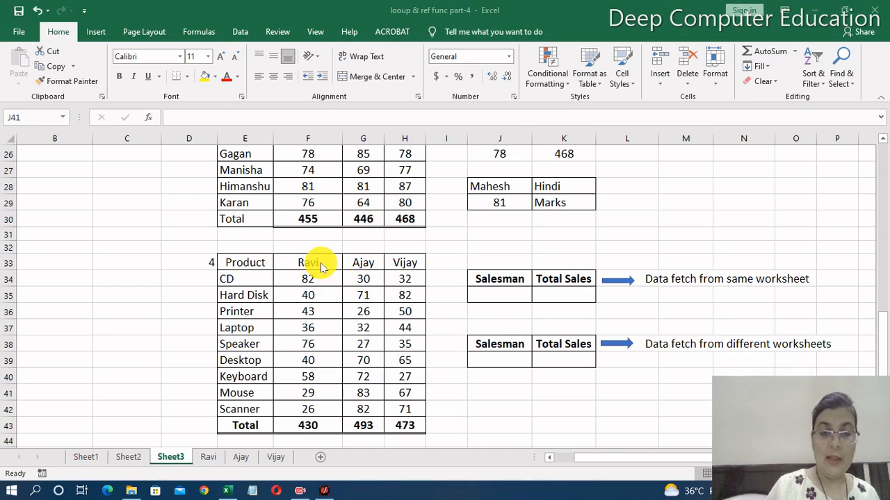
- Name the range F33:F42 of the sales table after the salesman in its header cell F33
left_click_drag(318, 263, 322, 404)
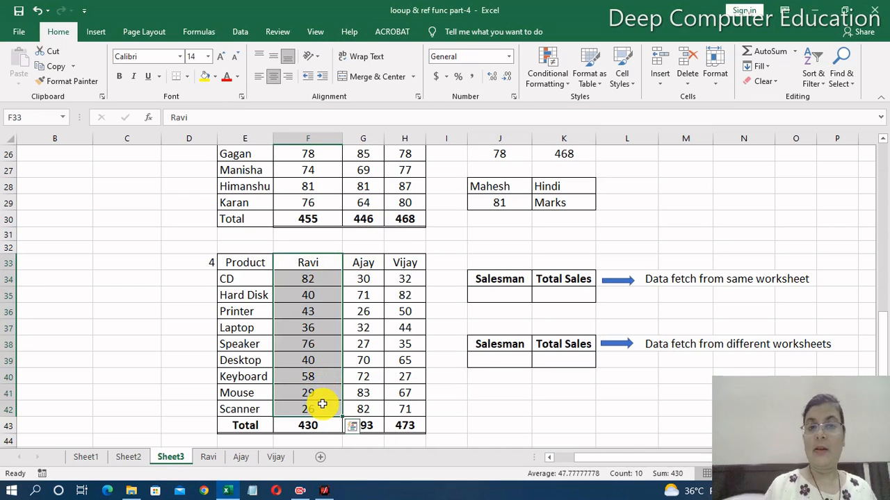
left_click(29, 119)
key("BackSpace")
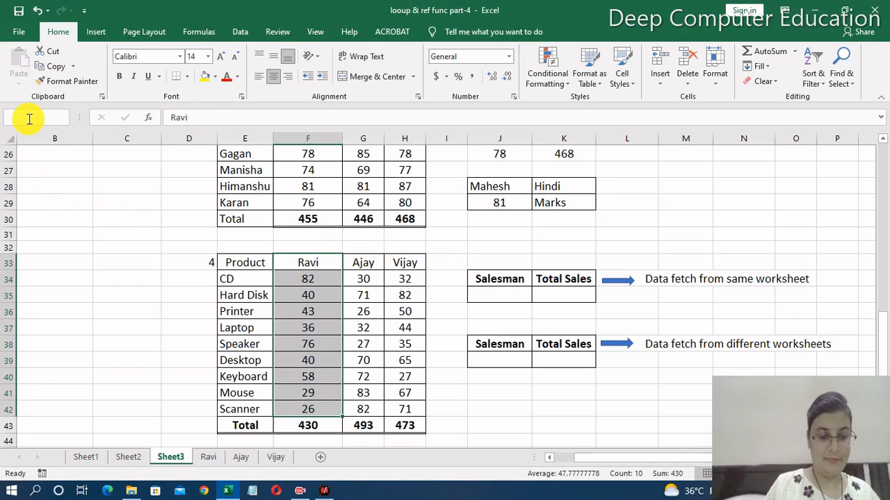
type("Ravi")
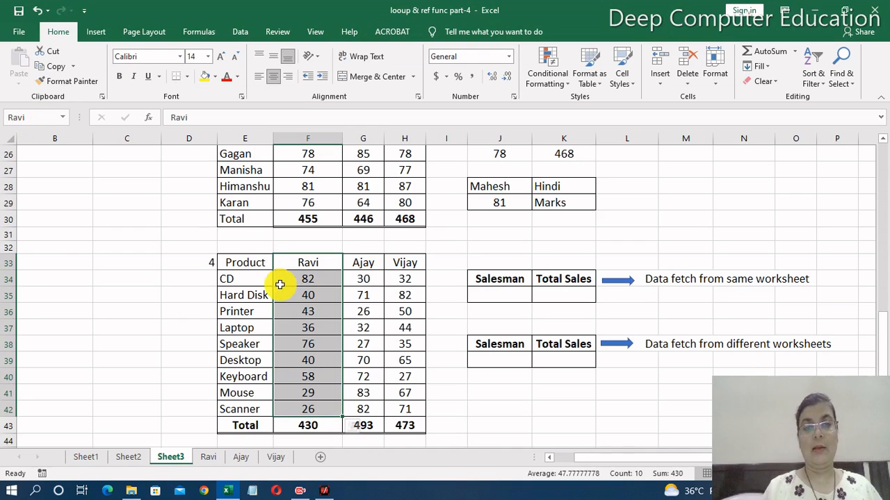
- Select G33:G42 in the sales table and enter the salesman's name from header G33 as its range name
left_click_drag(361, 262, 362, 412)
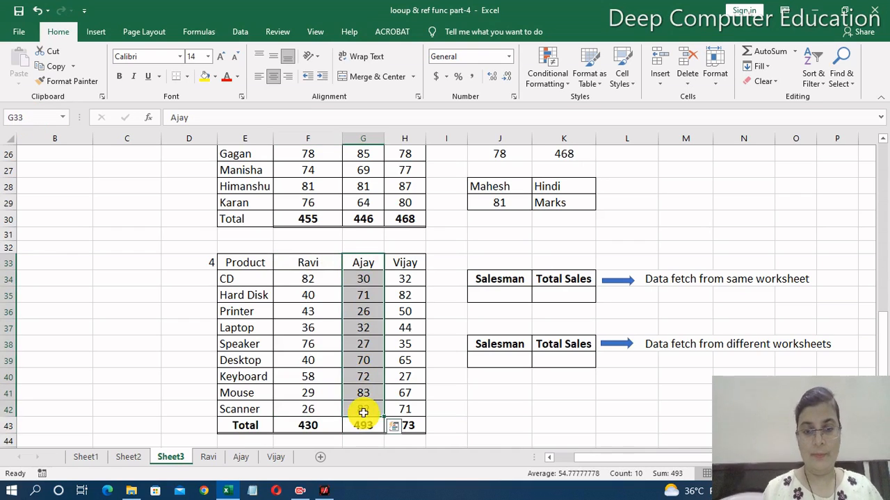
left_click(18, 119)
type("A")
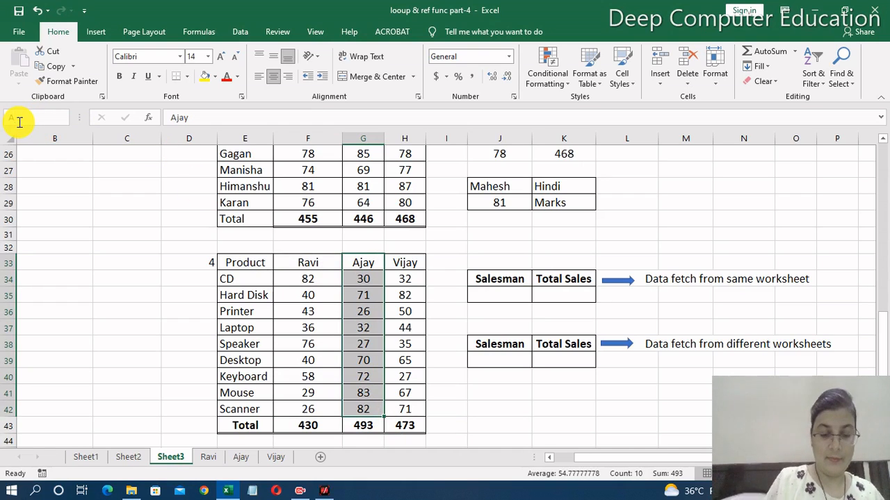
type("j")
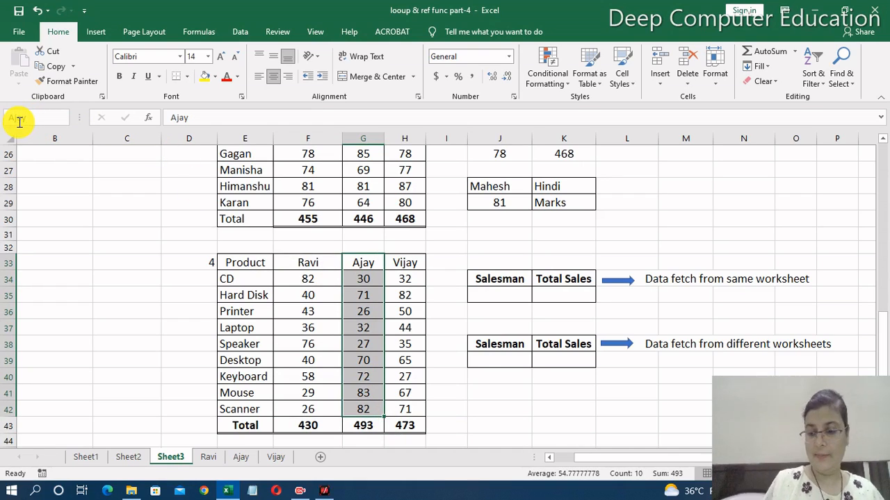
type("ay")
key("Return")
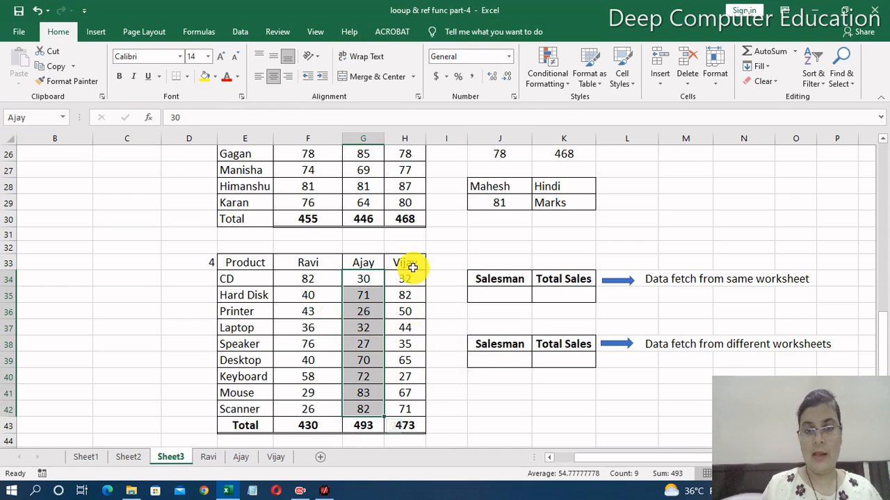
- Select H33:H42 in the sales table and enter the salesman's name from header H33 as its range name
left_click_drag(406, 263, 411, 412)
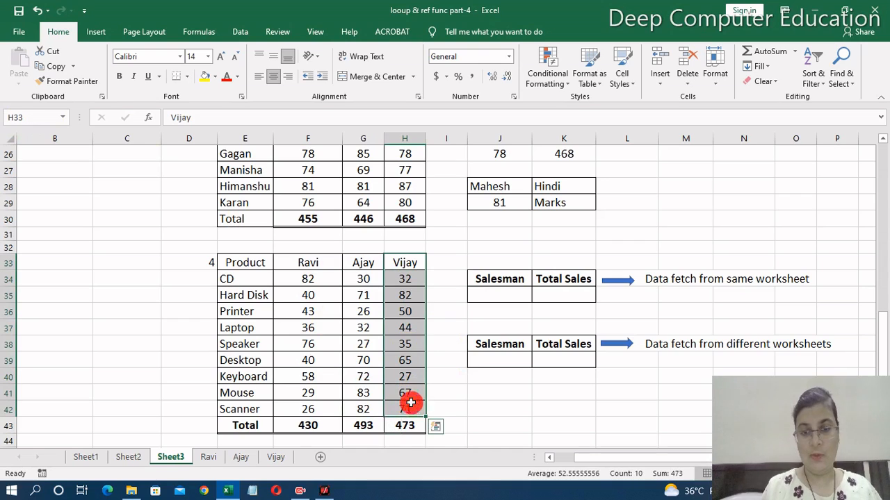
left_click(18, 116)
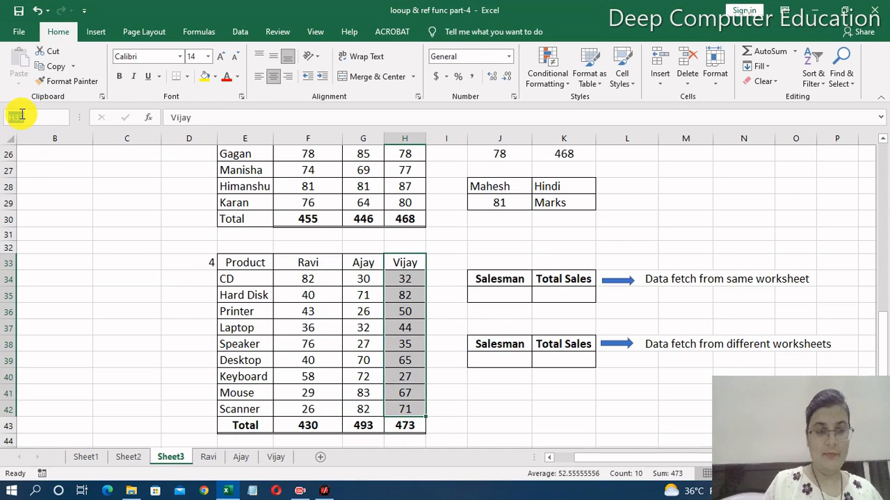
type("Vij")
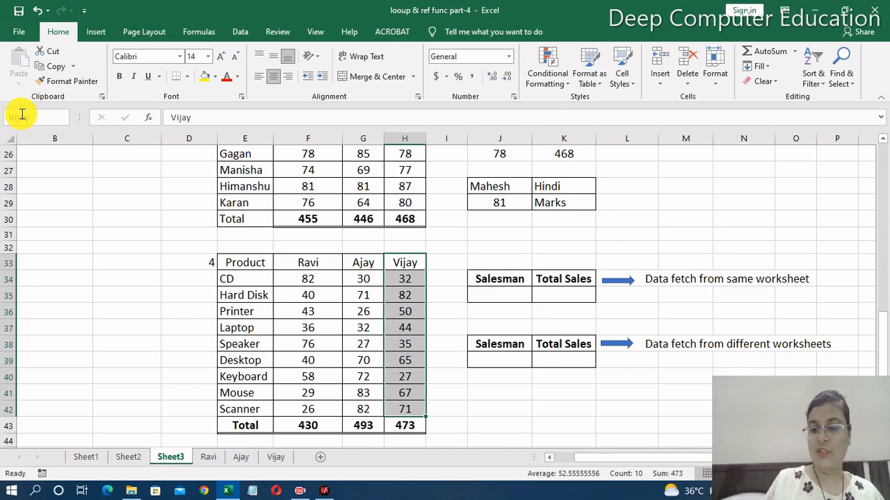
type("ay")
key("Return")
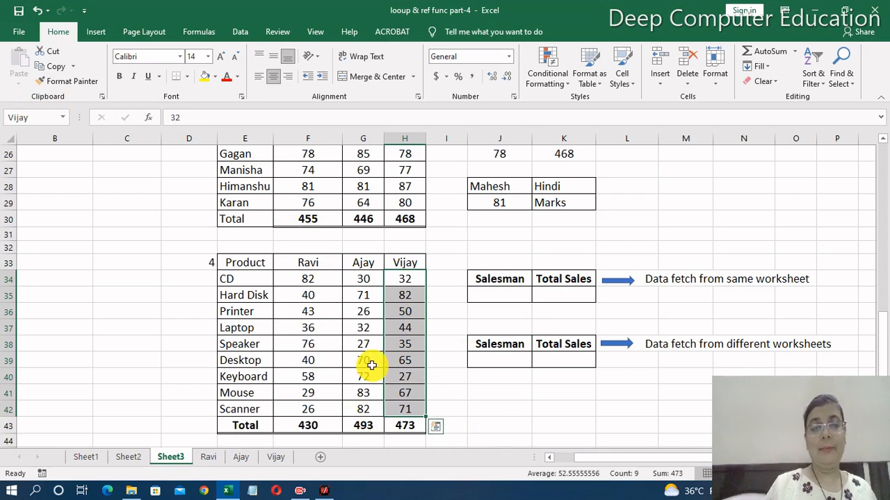
- Enter the formula =SUM(INDIRECT(J35)) in cell K35 to total the sales of the salesman named in J35
left_click(574, 323)
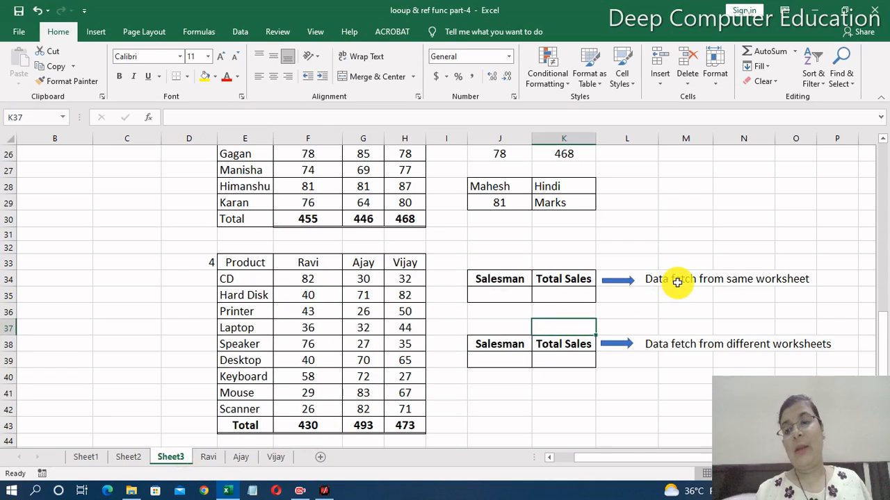
left_click(552, 293)
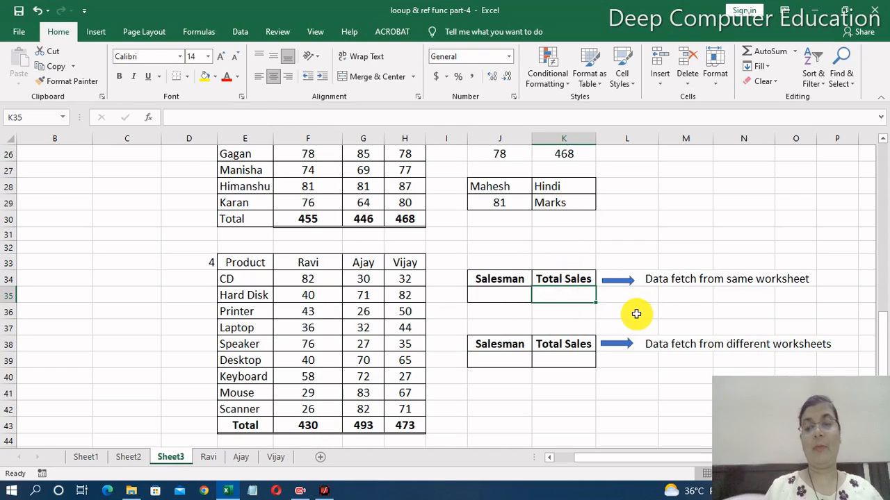
type("=sum")
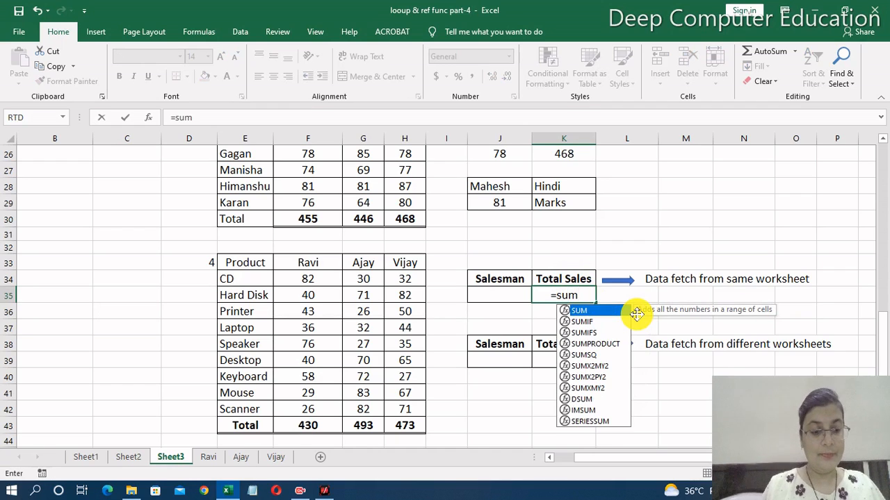
key("Tab")
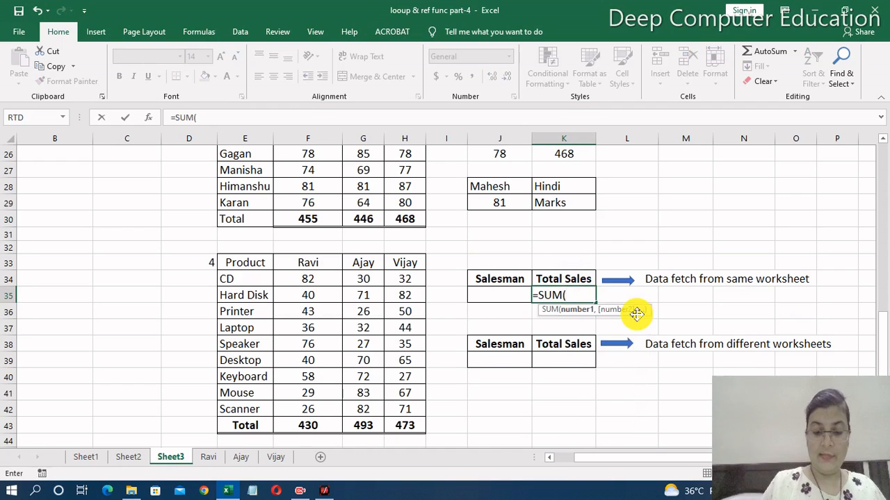
type("ind")
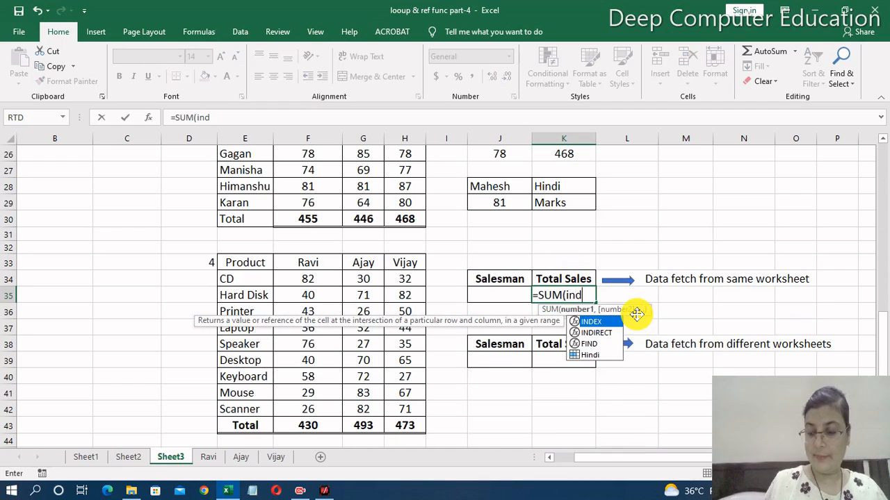
key("Down")
key("Tab")
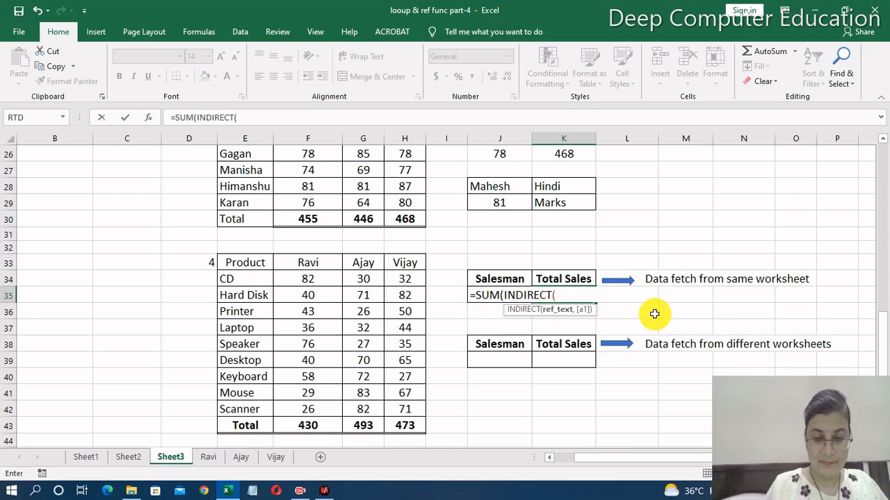
type("j35")
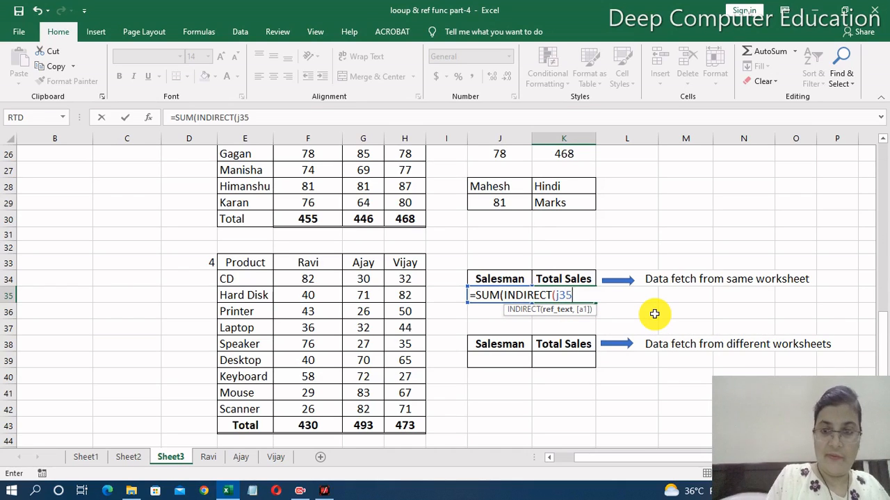
type(")")
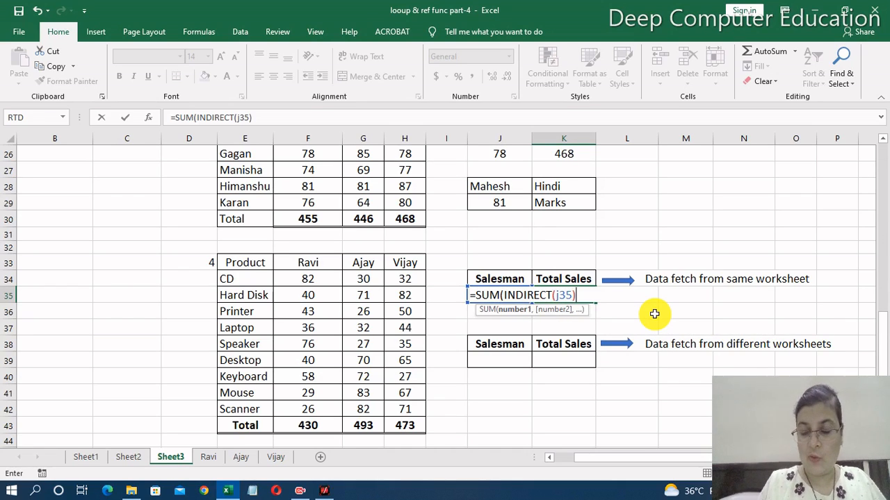
type(")")
key("Return")
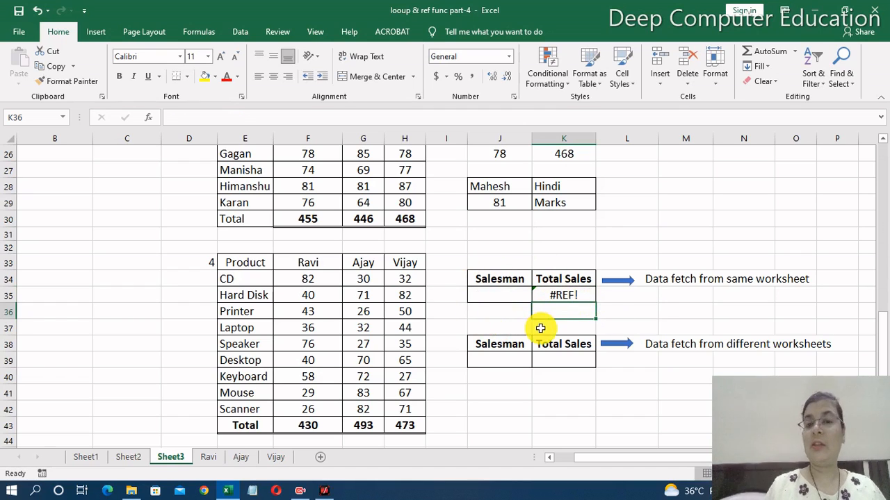
- Test the total sales formula by entering the salesman's name from F33 in J35, followed by the one from G33
left_click(500, 296)
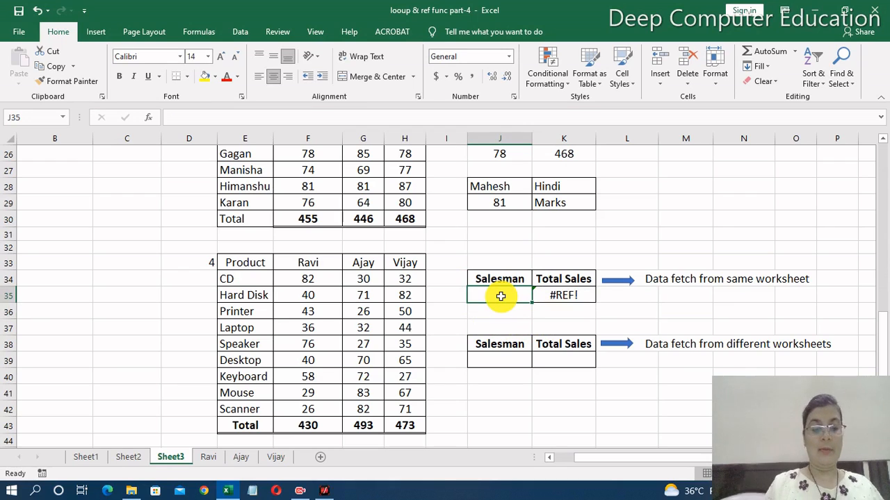
type("Ravi")
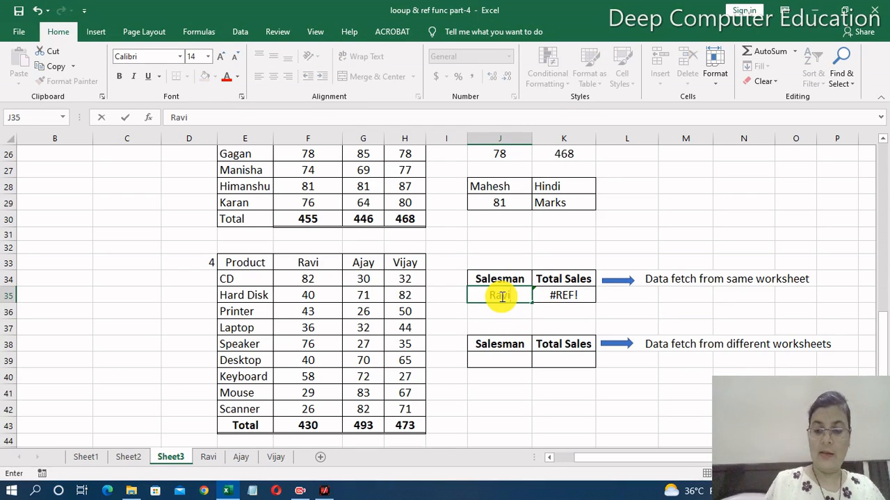
key("Return")
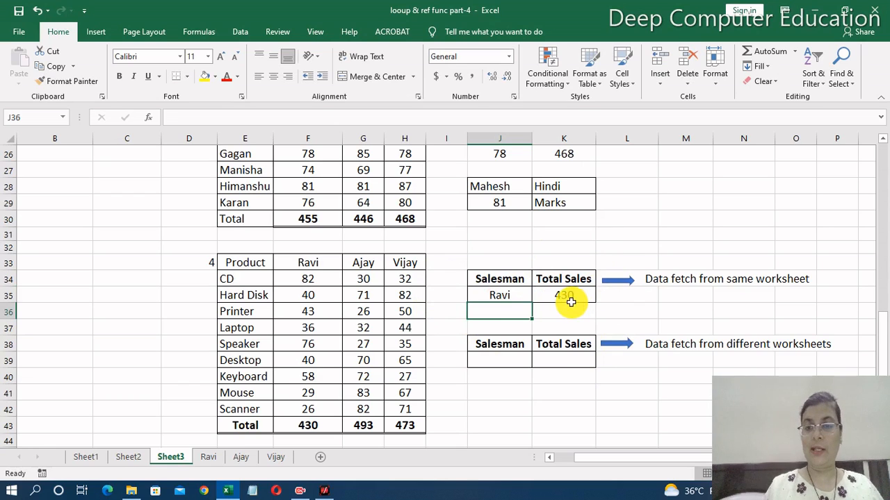
left_click(501, 295)
type("Ajay")
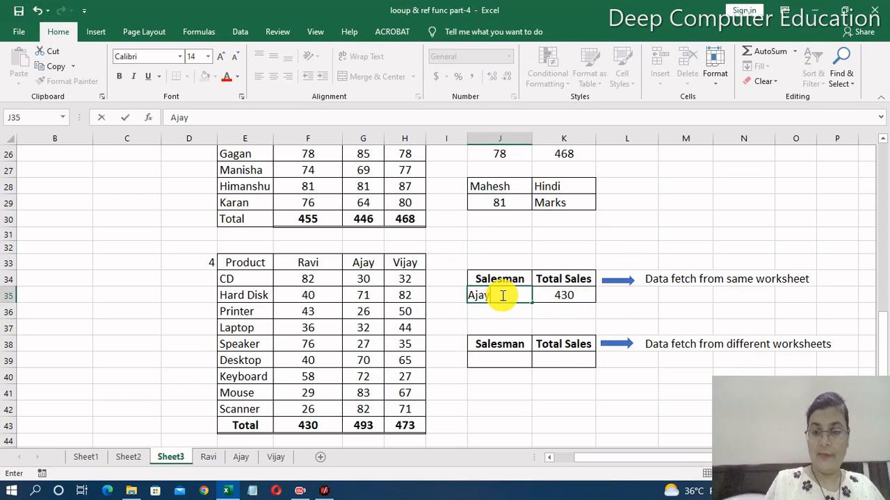
key("Return")
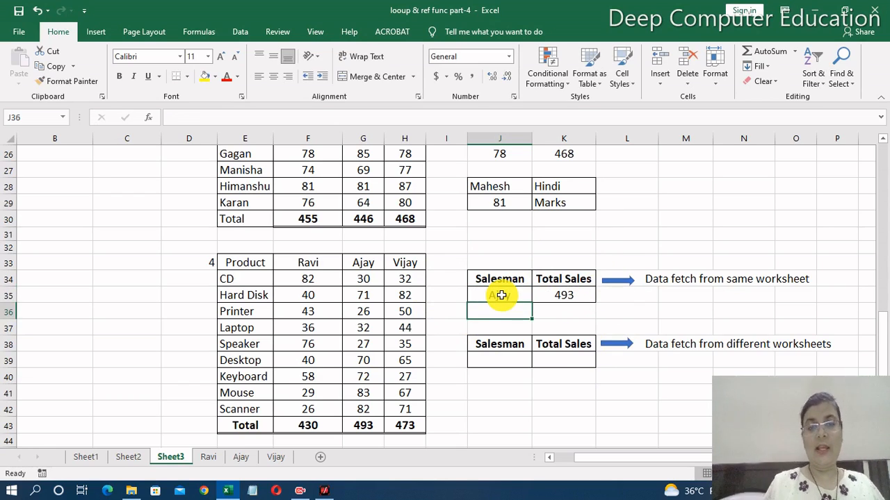
- Set the salesman in J35 to the name heading column H of the sales table
left_click(501, 295)
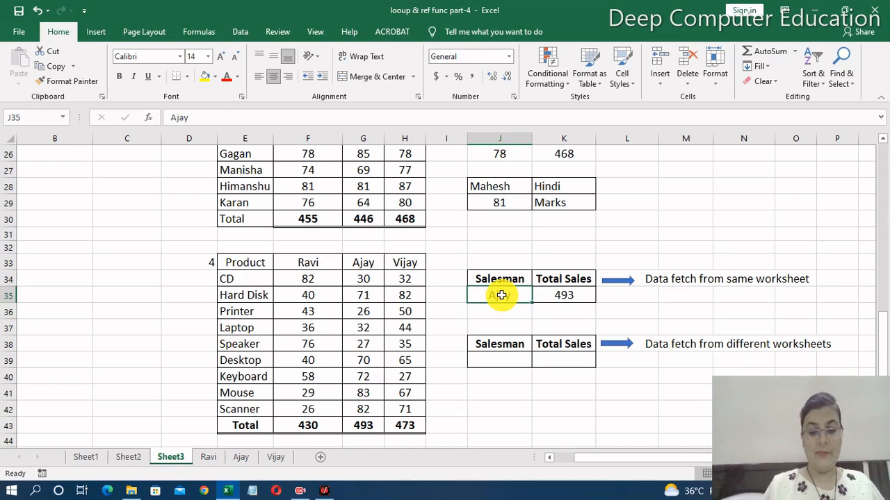
type("Vija")
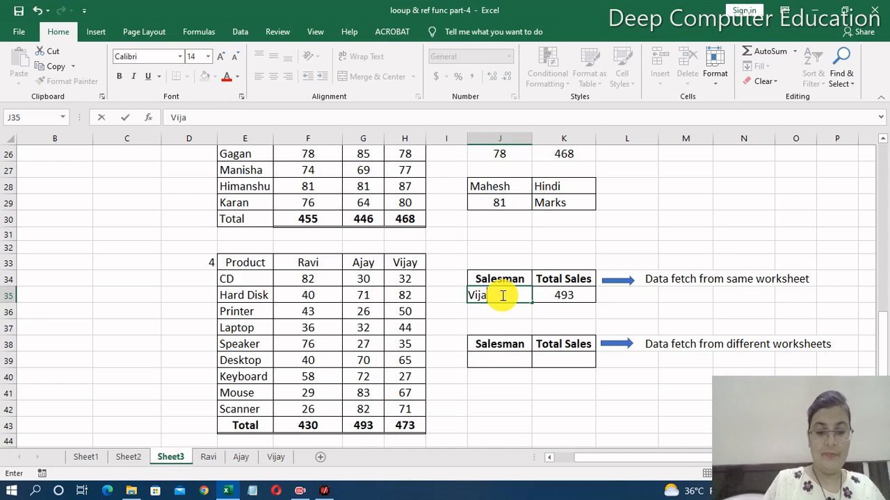
type("y")
key("Return")
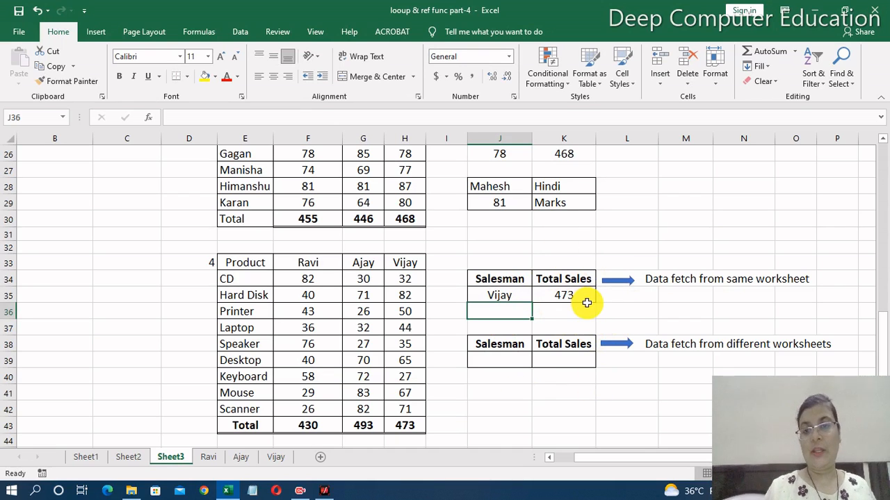
left_click(608, 391)
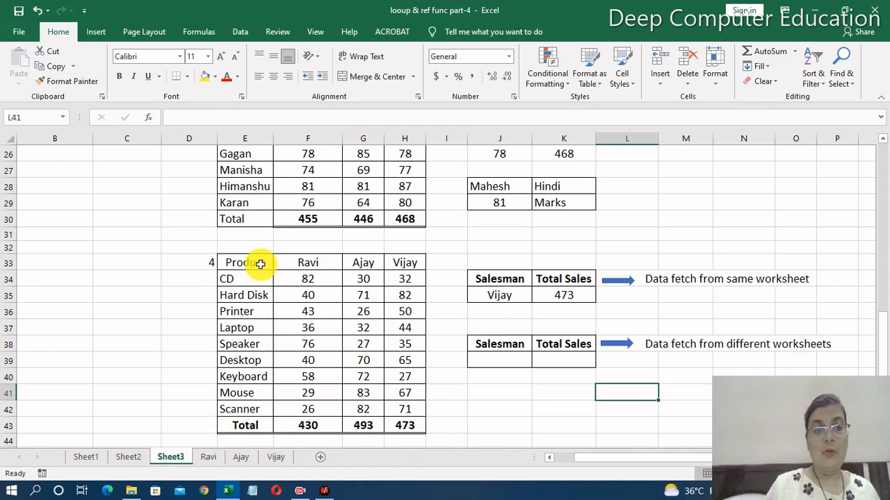
- Clear the contents of the product sales table in E33:H43, including its headers and totals
left_click_drag(258, 264, 415, 426)
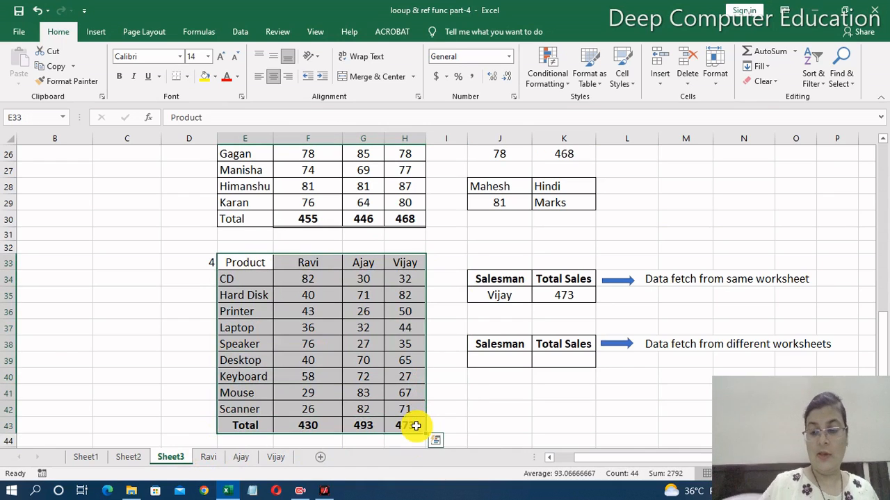
key("Delete")
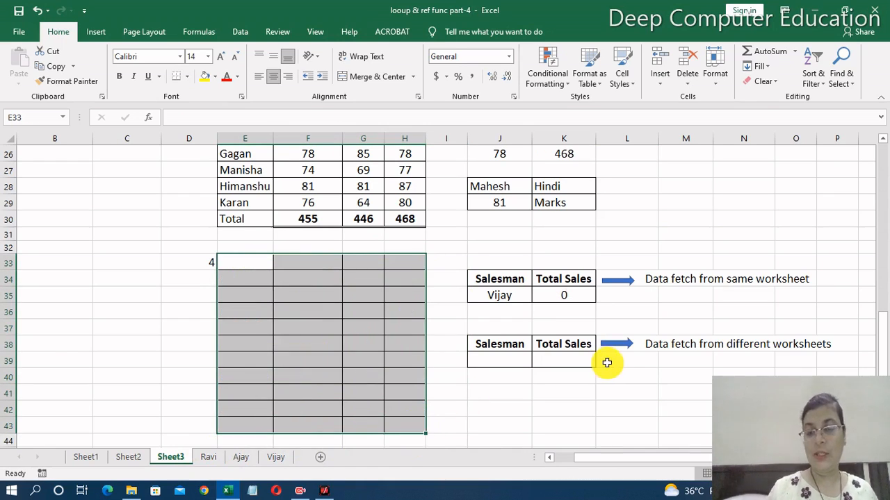
- Begin the formula =SUM(INDIRECT(J39&"! in cell K39, joining the salesman in J39 to a sheet reference
left_click(567, 359)
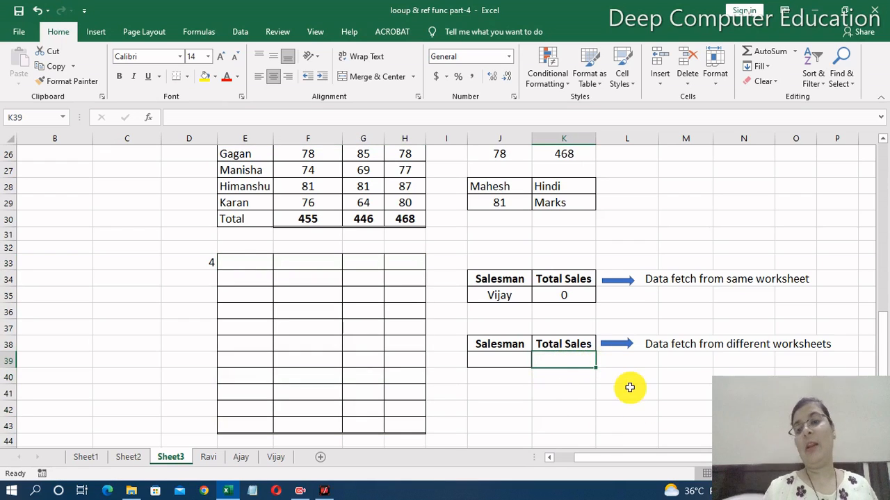
type("=")
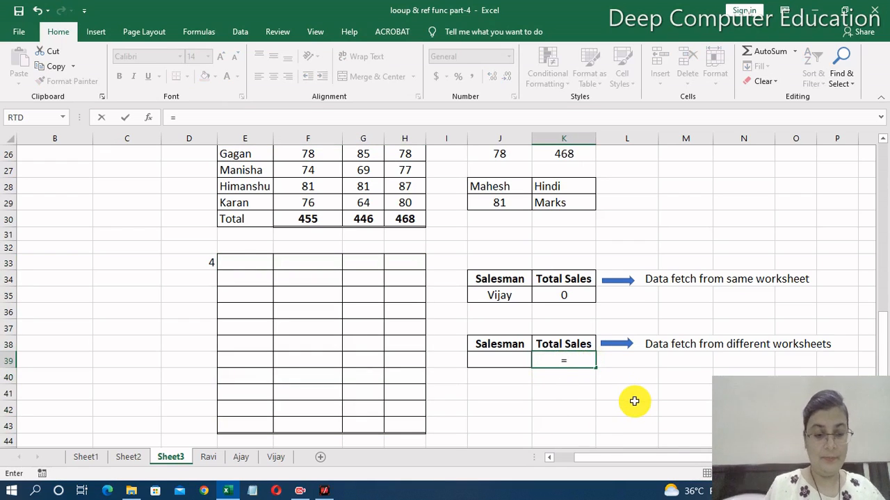
type("sum")
key("Tab")
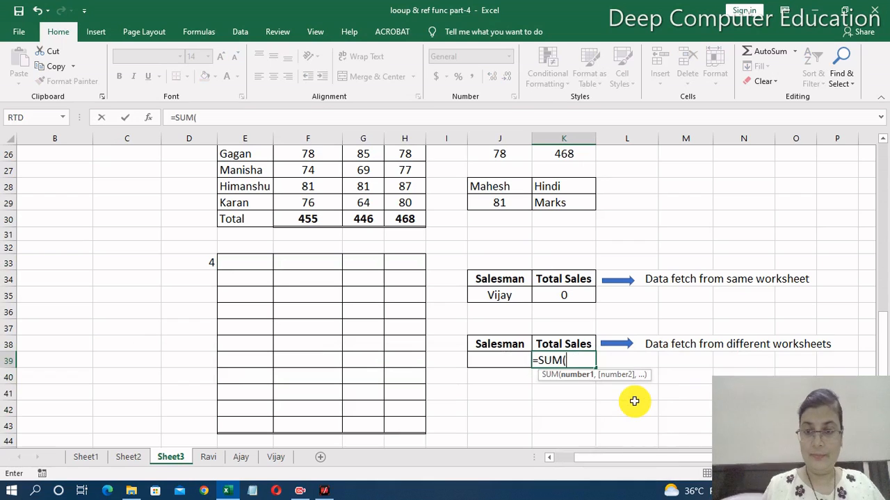
type("indire")
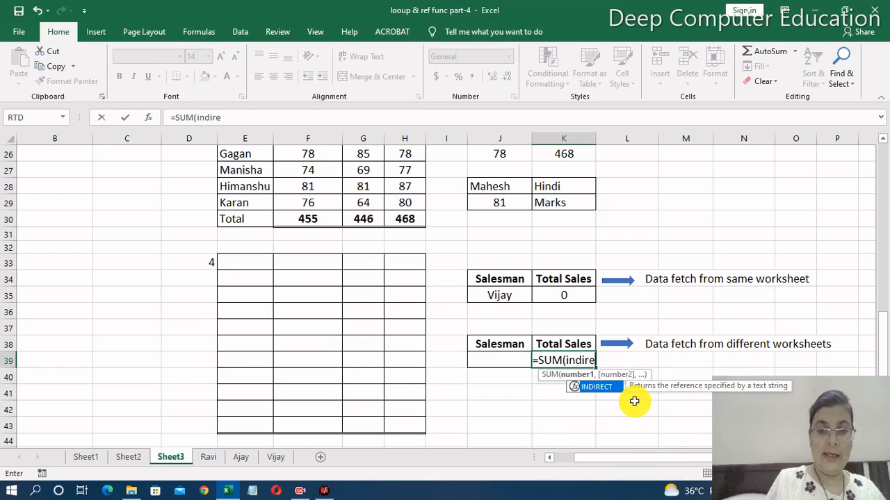
key("Tab")
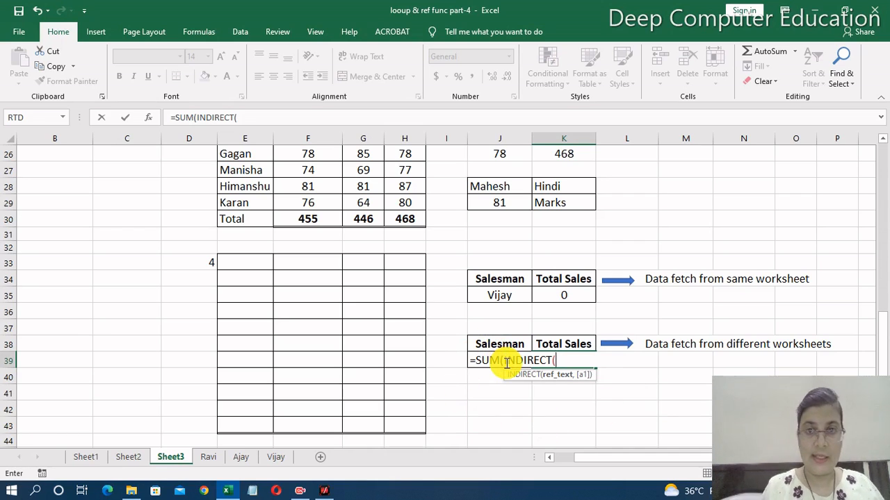
type("j3")
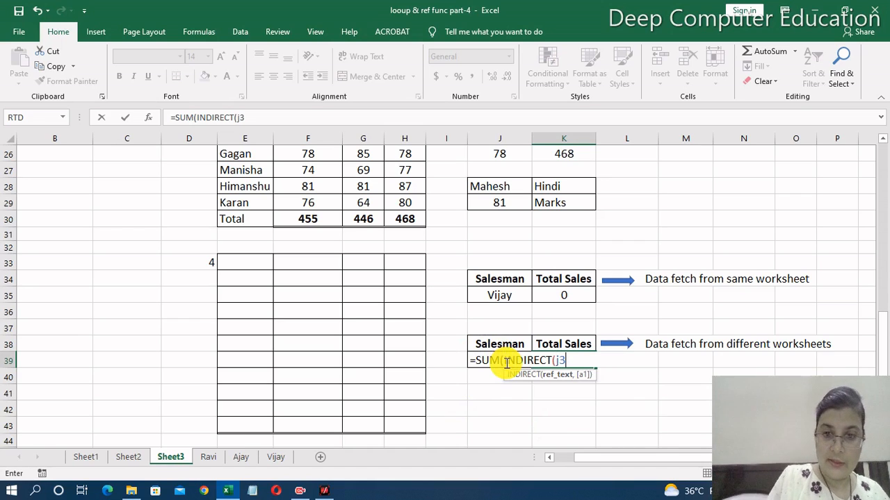
type("9")
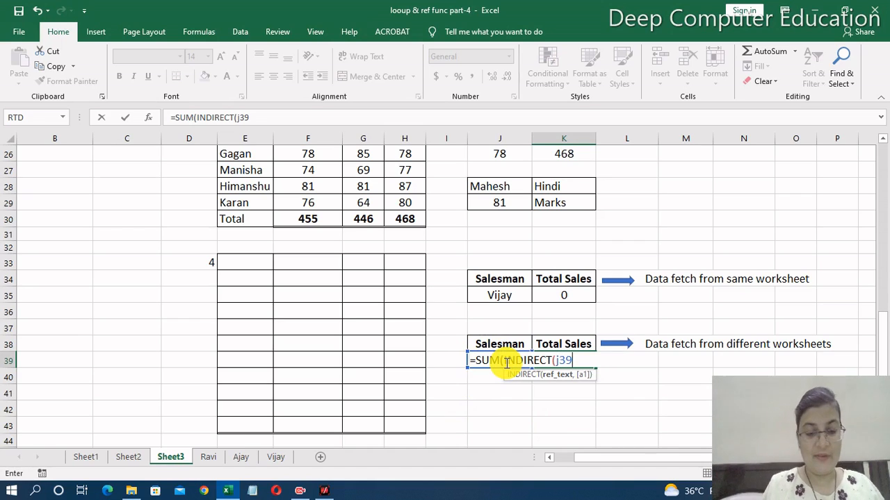
type("&")
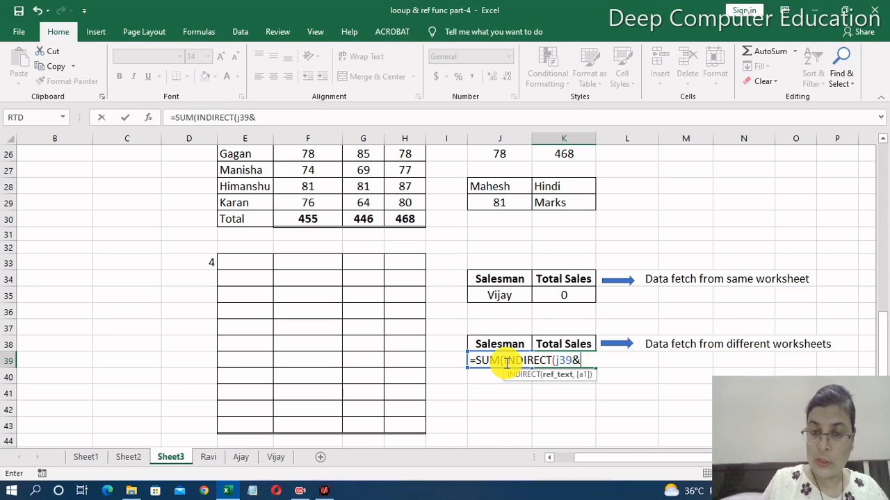
type("\"!")
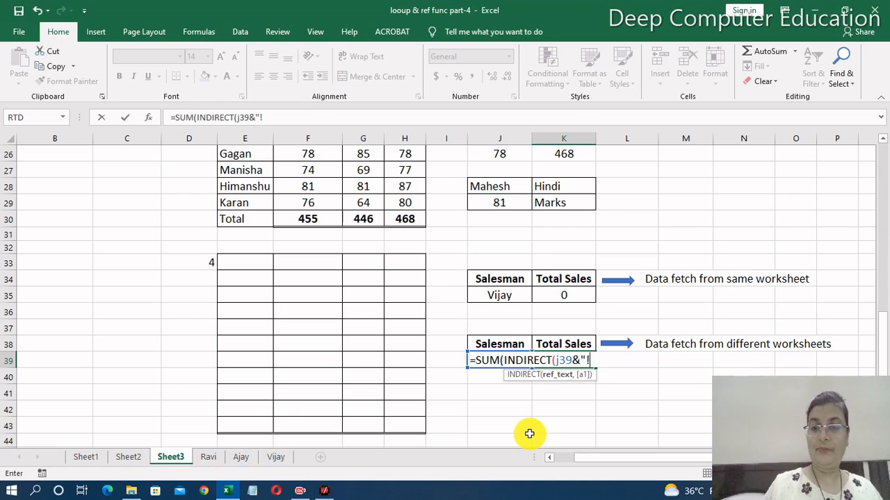
- Check the sales ranges on the three salesmen's worksheets, return to Sheet3 and delete the sheet reference inserted in the formula
left_click(209, 458)
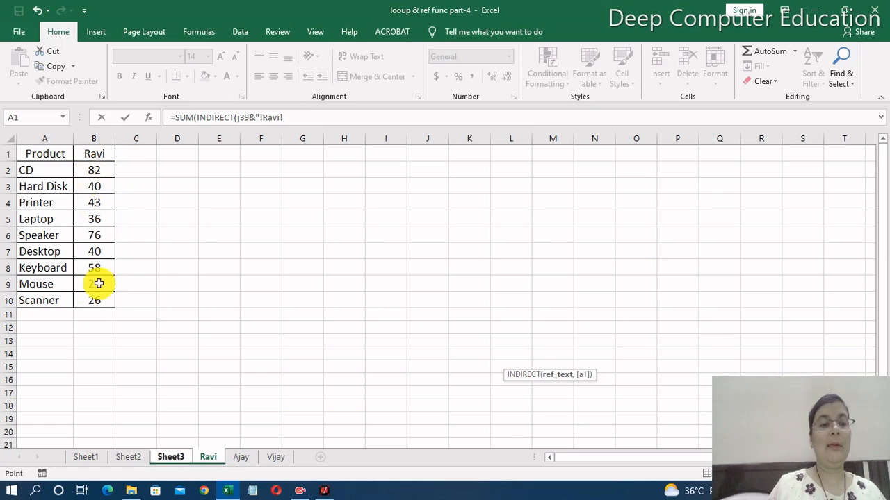
left_click(238, 457)
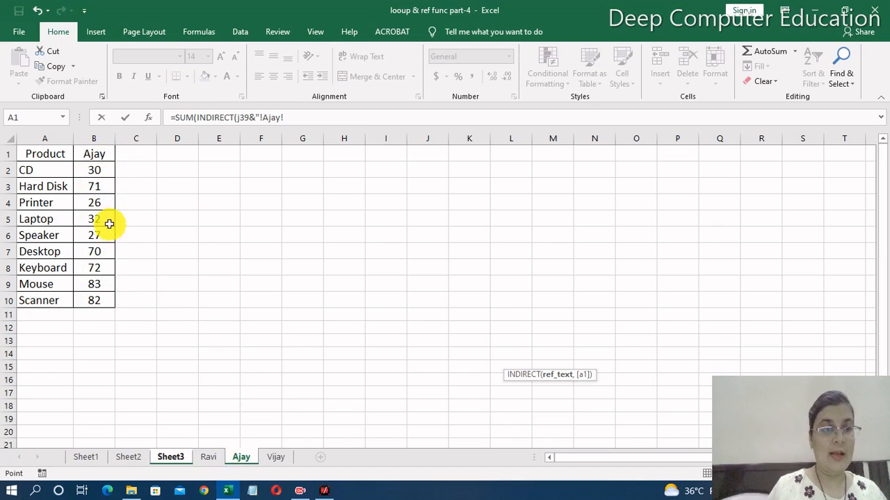
left_click(281, 457)
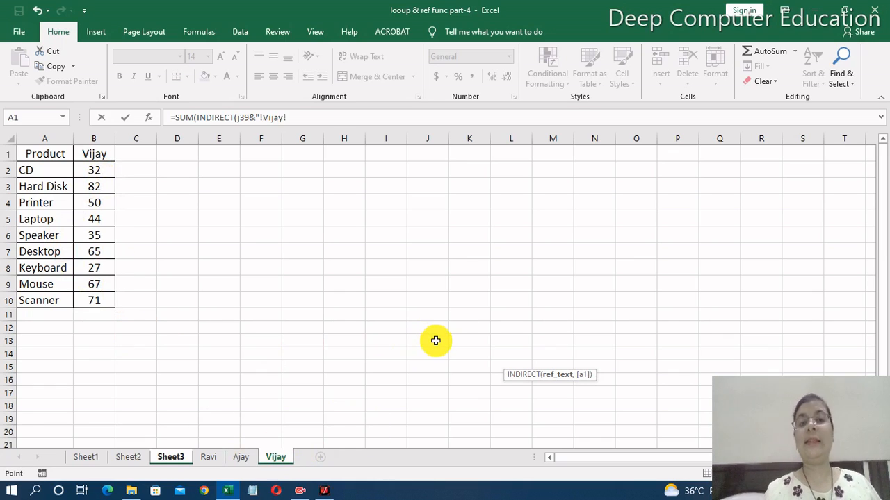
left_click(175, 458)
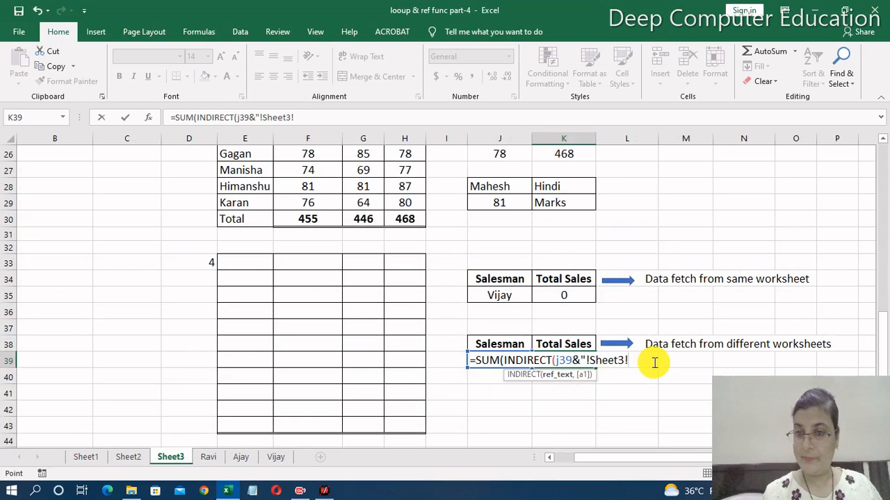
key("BackSpace")
key("BackSpace")
key("BackSpace")
key("BackSpace")
key("BackSpace")
key("BackSpace")
key("BackSpace")
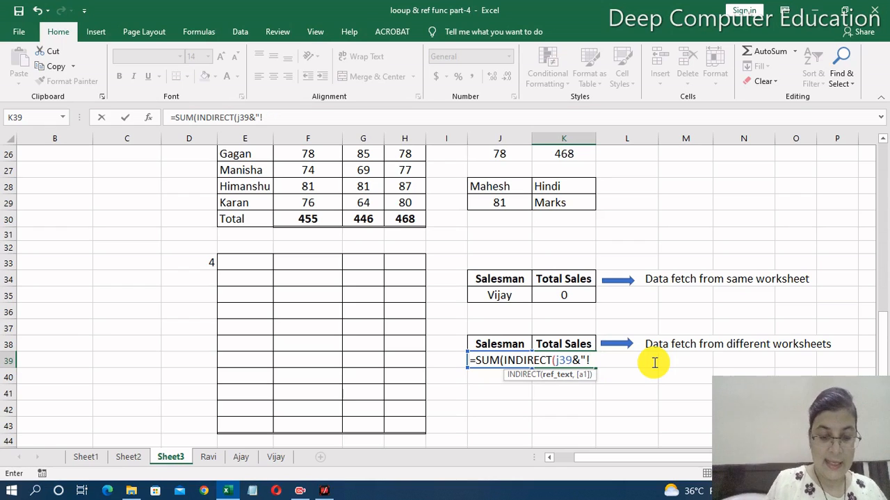
- Complete the K39 formula with the range B2:B10 so it reads =SUM(INDIRECT(J39&"!B2:B10"))
type("B2:")
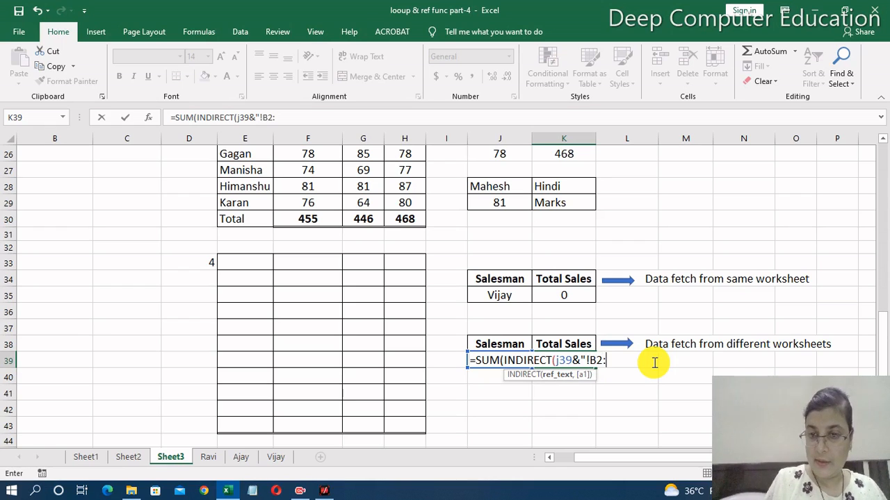
type("B10")
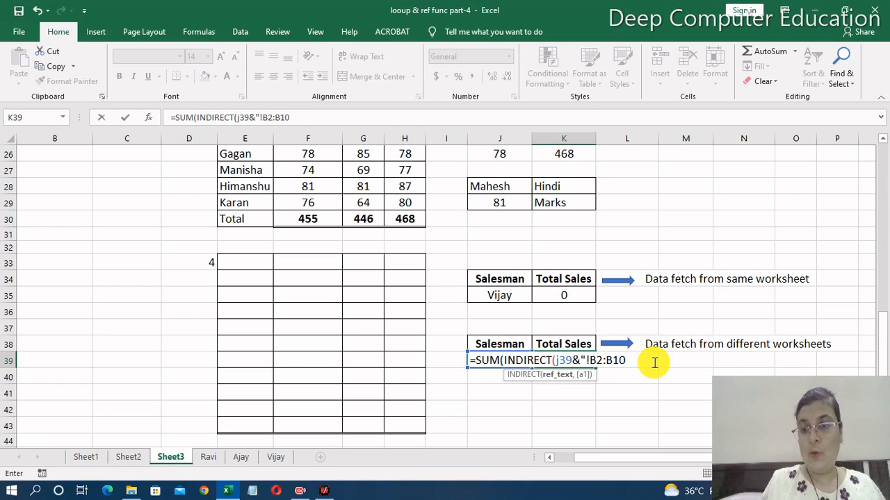
type("\"")
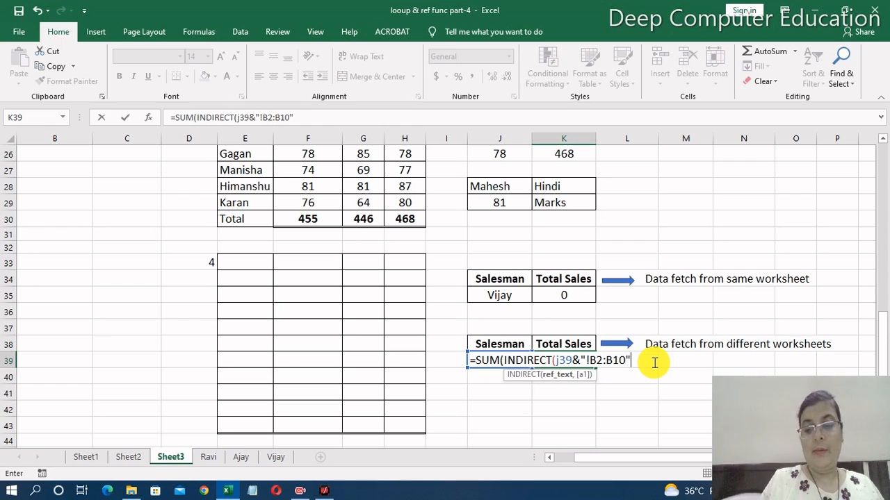
type(")")
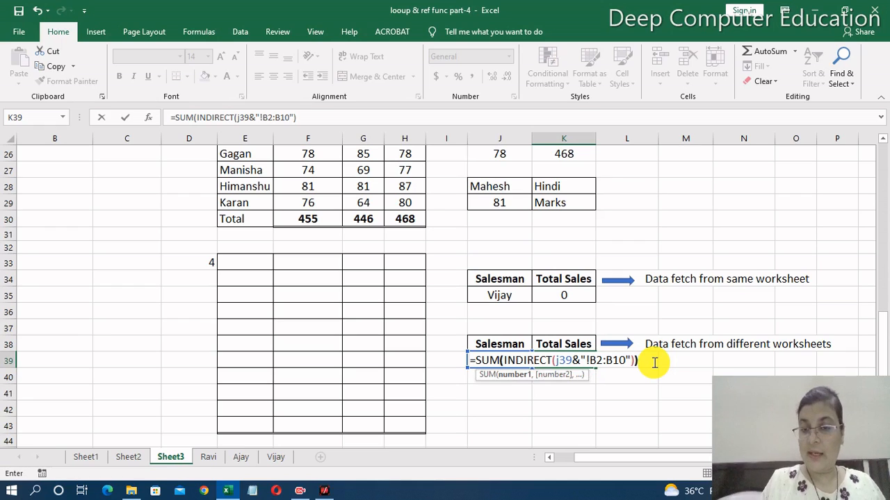
type(")")
key("Return")
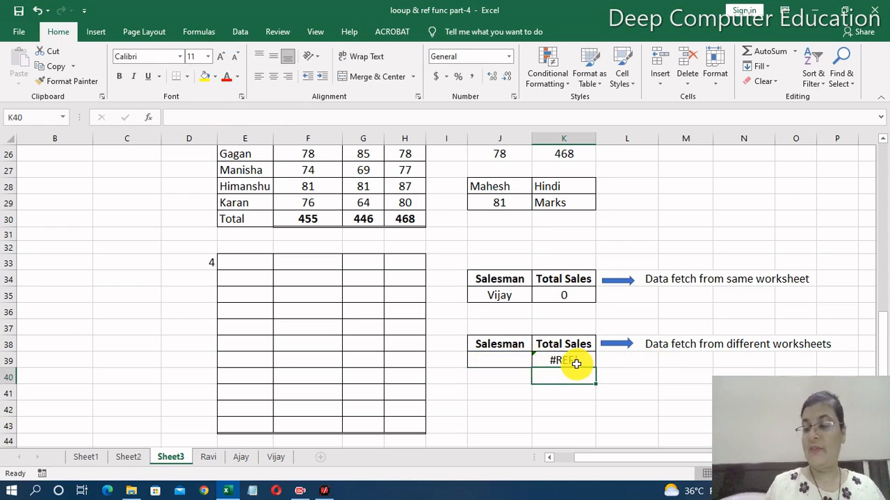
- Enter the salesman's name matching the fourth worksheet's name in J39
left_click(500, 361)
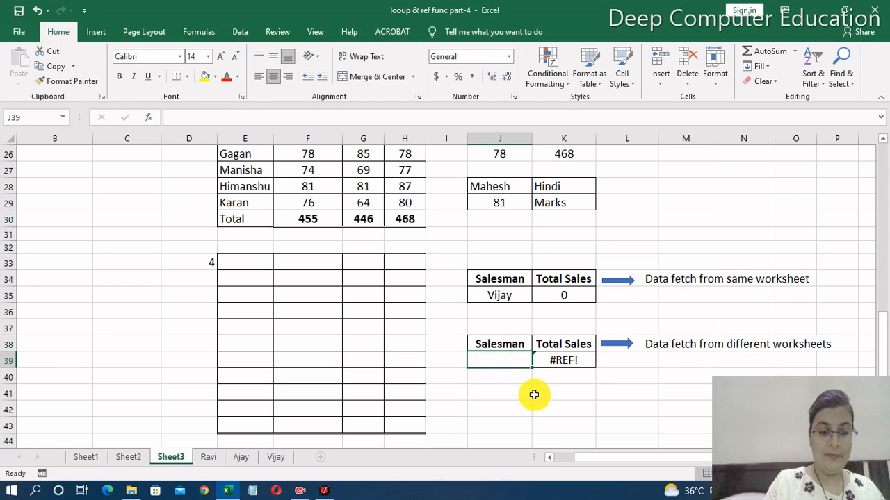
type("Ravi")
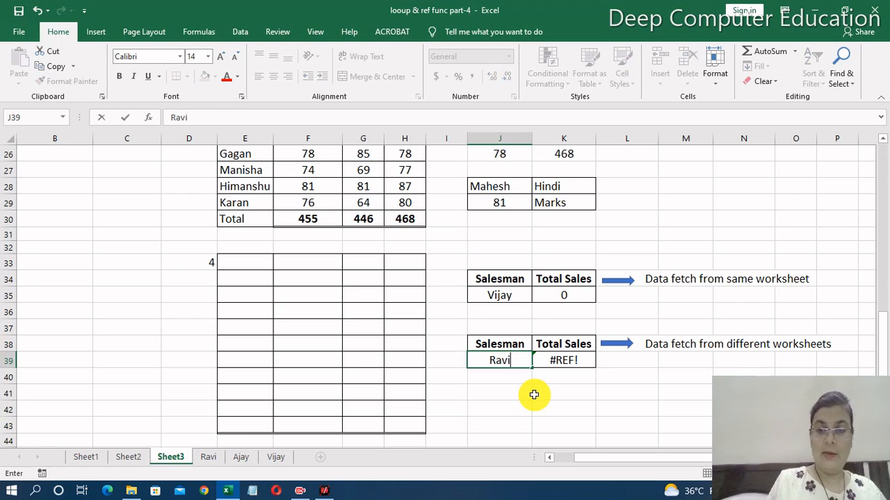
key("Return")
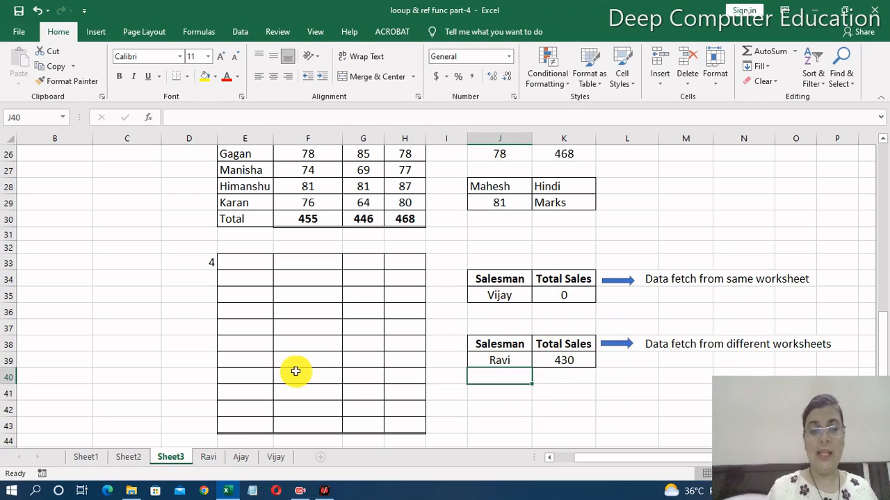
- Verify the K39 total against the sum of B2:B10 on that salesman's worksheet, and return to Sheet3
left_click(207, 457)
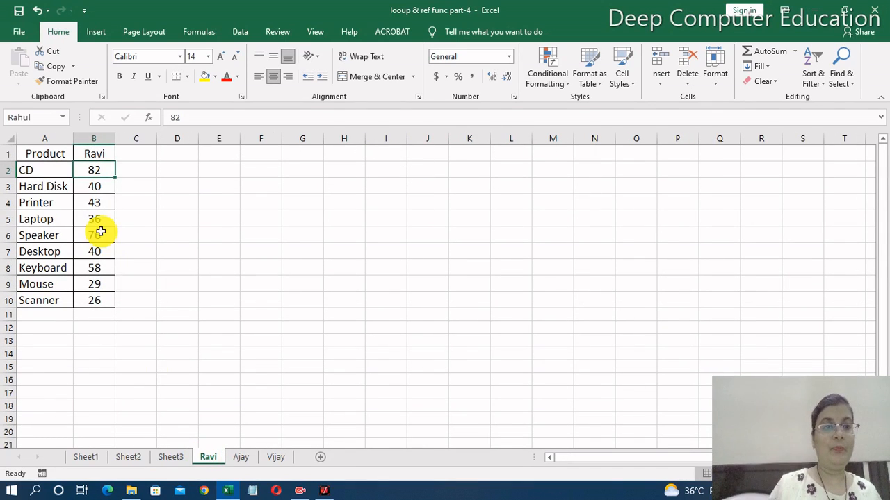
left_click(200, 174)
left_click_drag(91, 173, 86, 300)
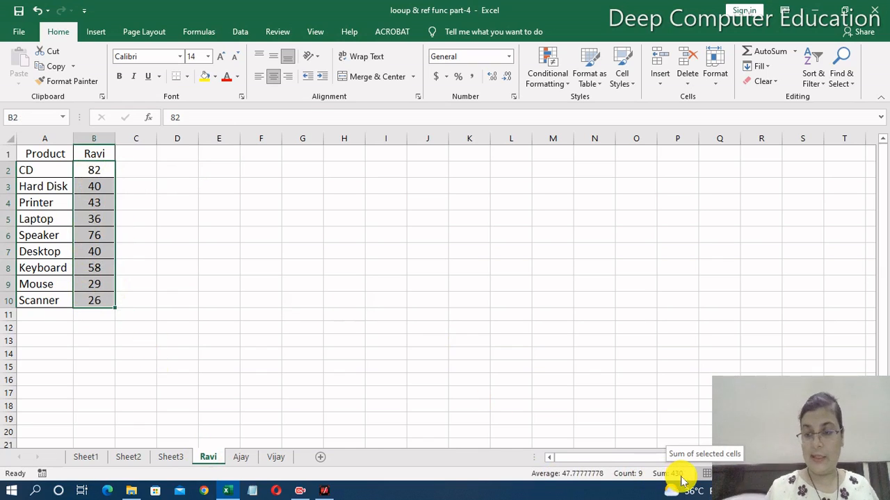
left_click(443, 352)
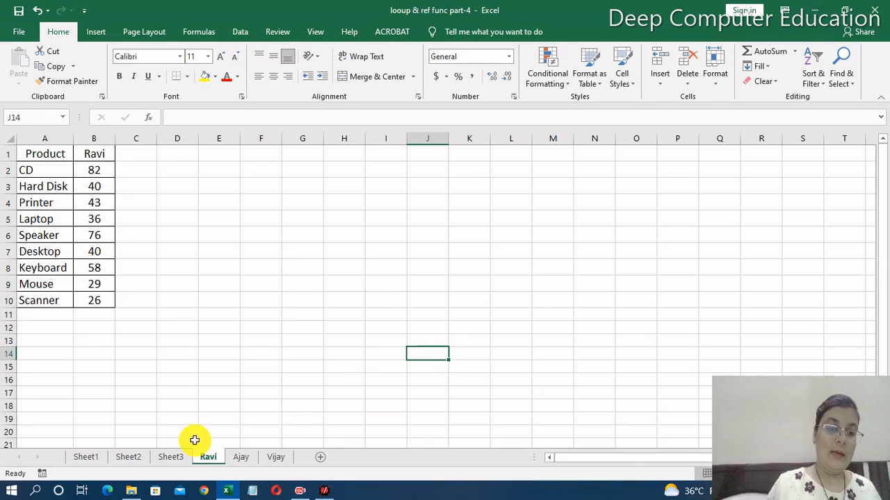
left_click(173, 457)
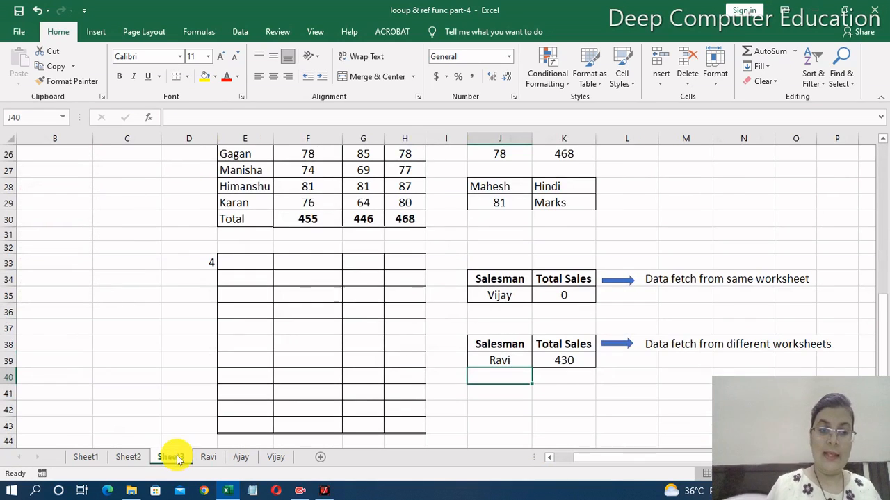
- Replace the salesman in J39 with the name of the fifth worksheet
left_click(522, 361)
type("A")
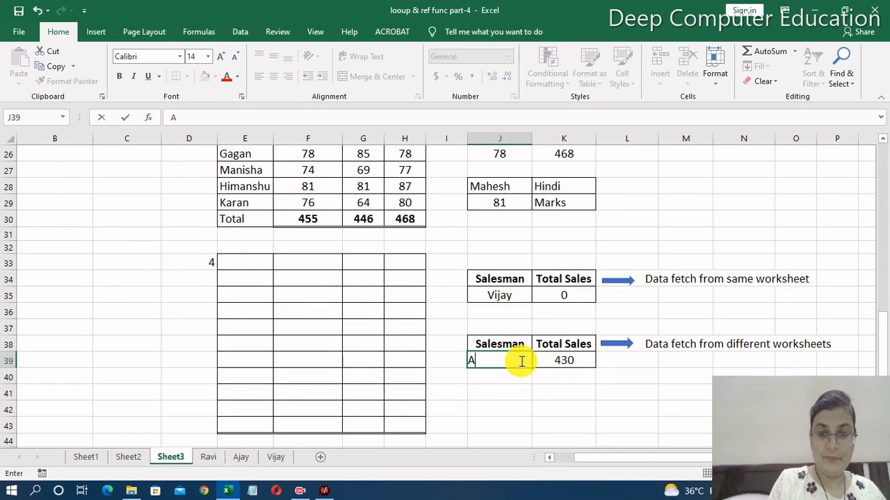
type("jay")
key("Return")
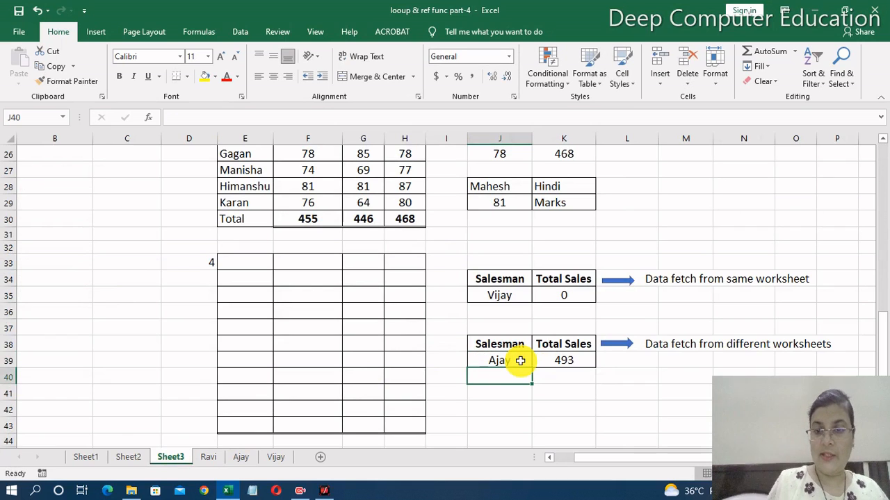
- View the sixth worksheet briefly and enter its salesman's name in J39 on Sheet3
left_click(272, 458)
left_click(168, 458)
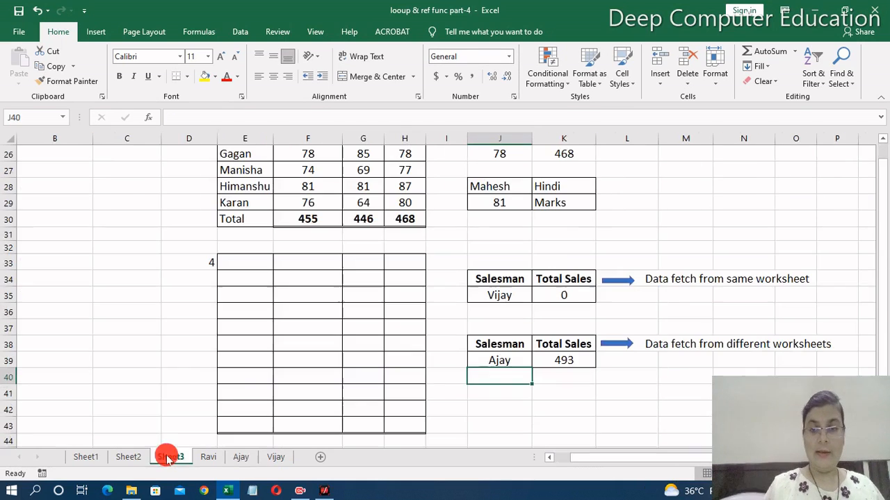
left_click(499, 363)
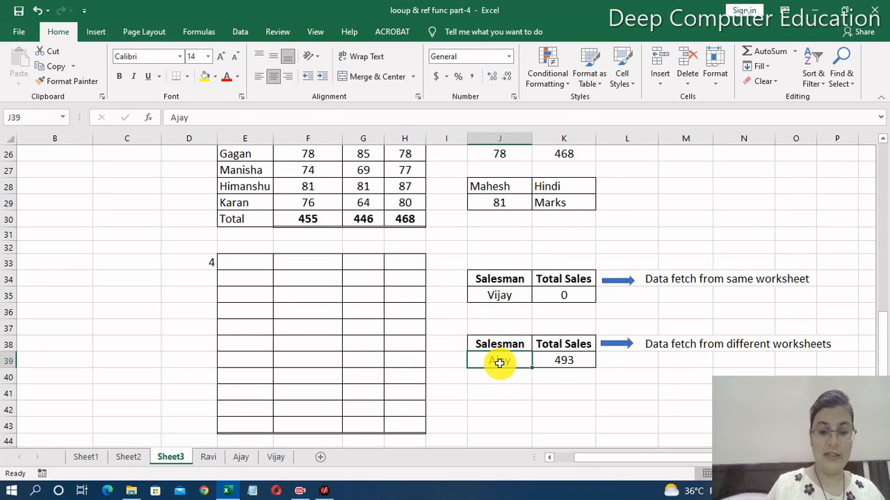
type("Vijay")
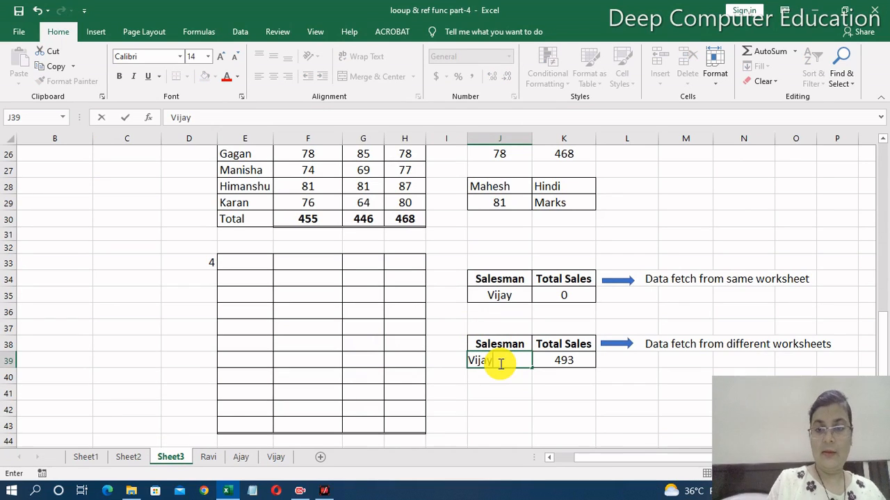
key("Return")
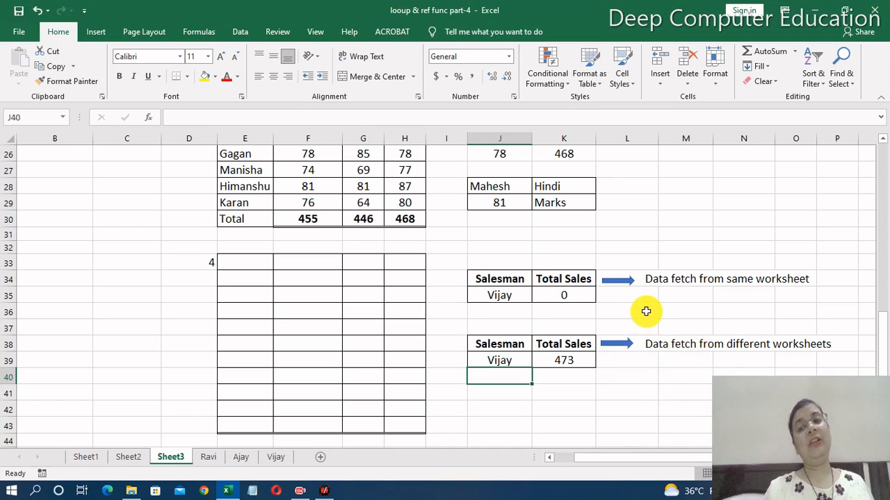
left_click_drag(881, 332, 885, 167)
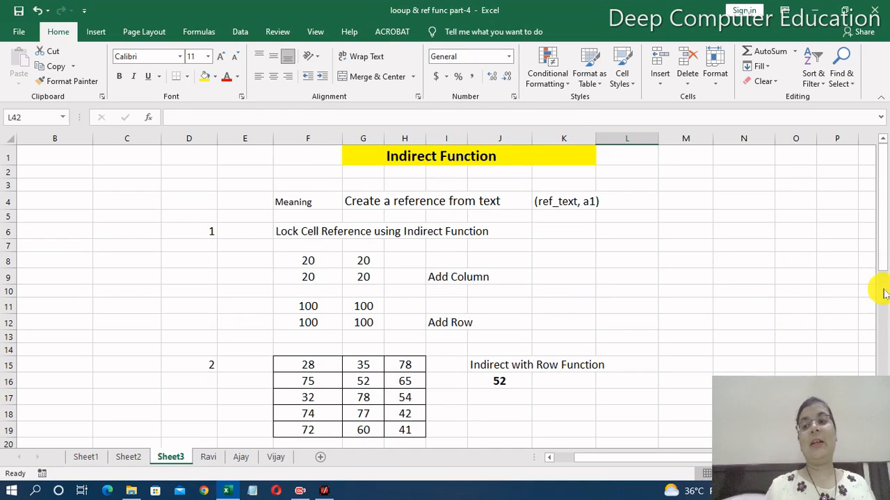